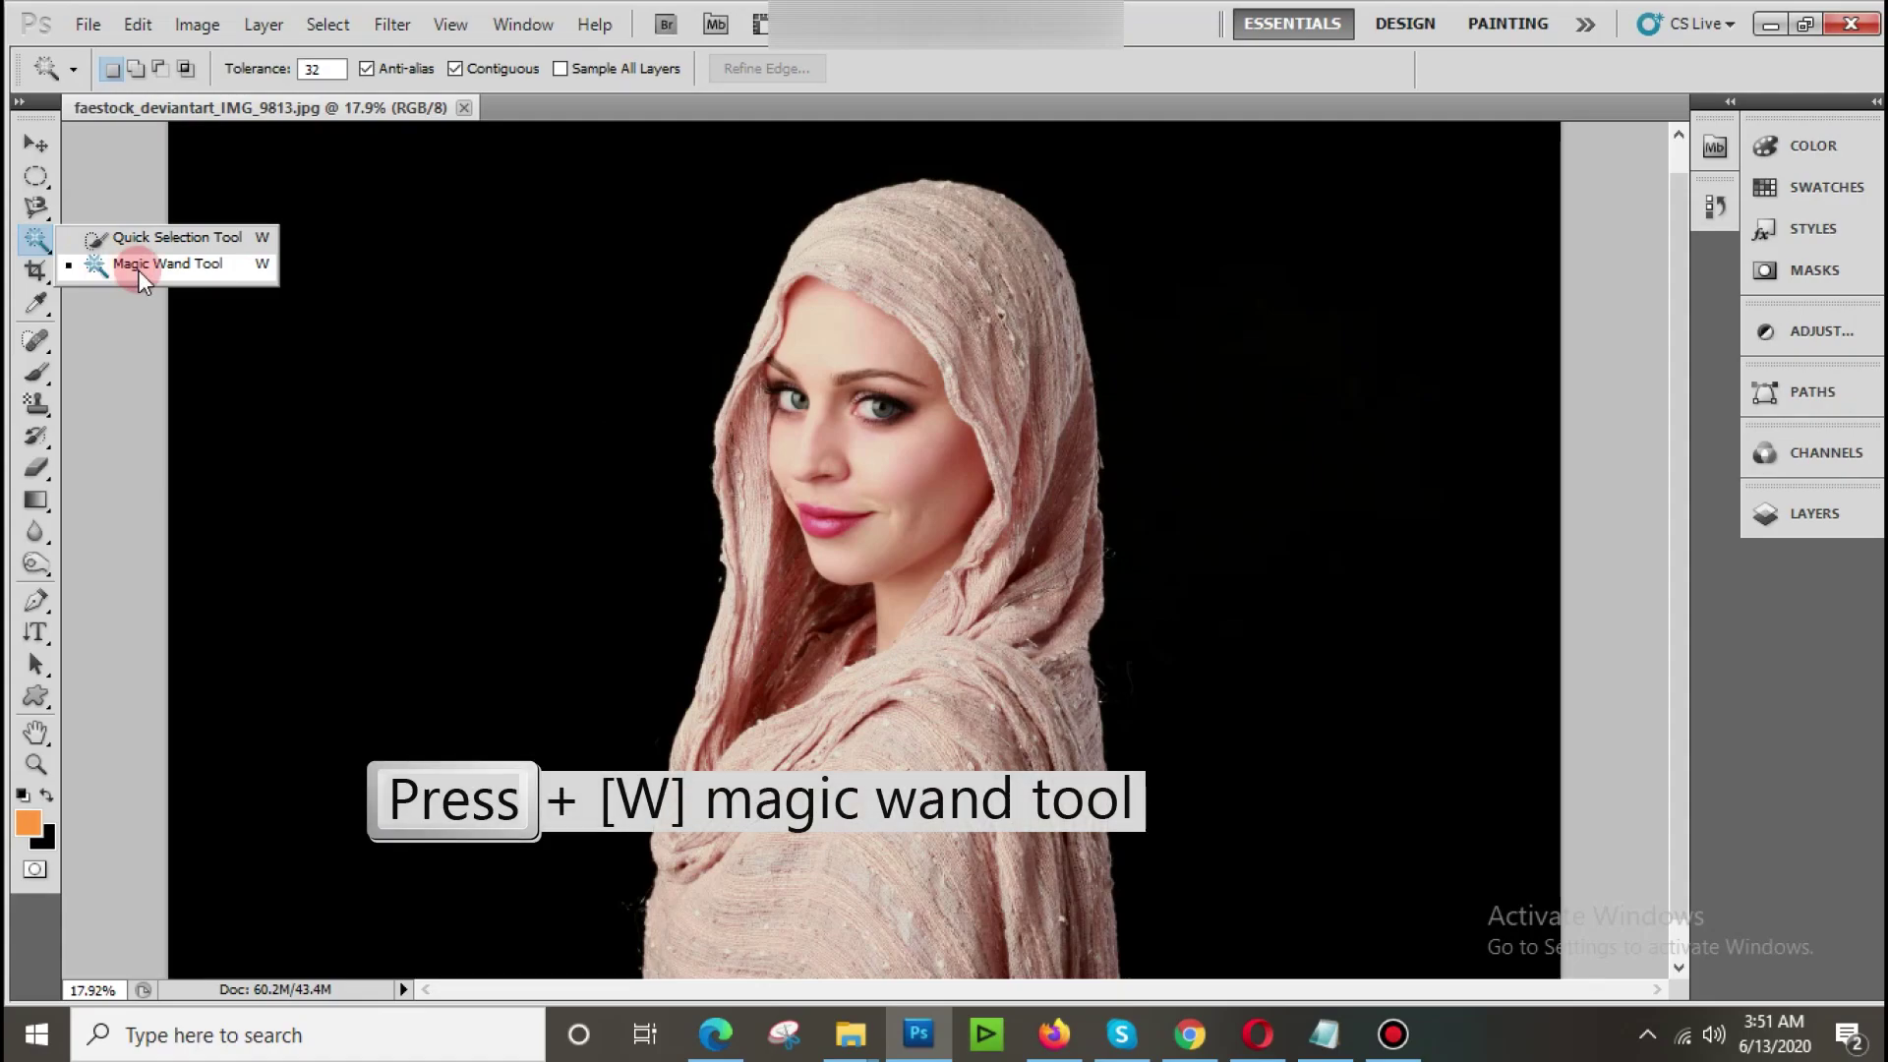
Step: Magic-wand the black background, invert the selection, and paste the hooded woman onto Layer 1
{"action": "left_click", "coordinate": [137, 269]}
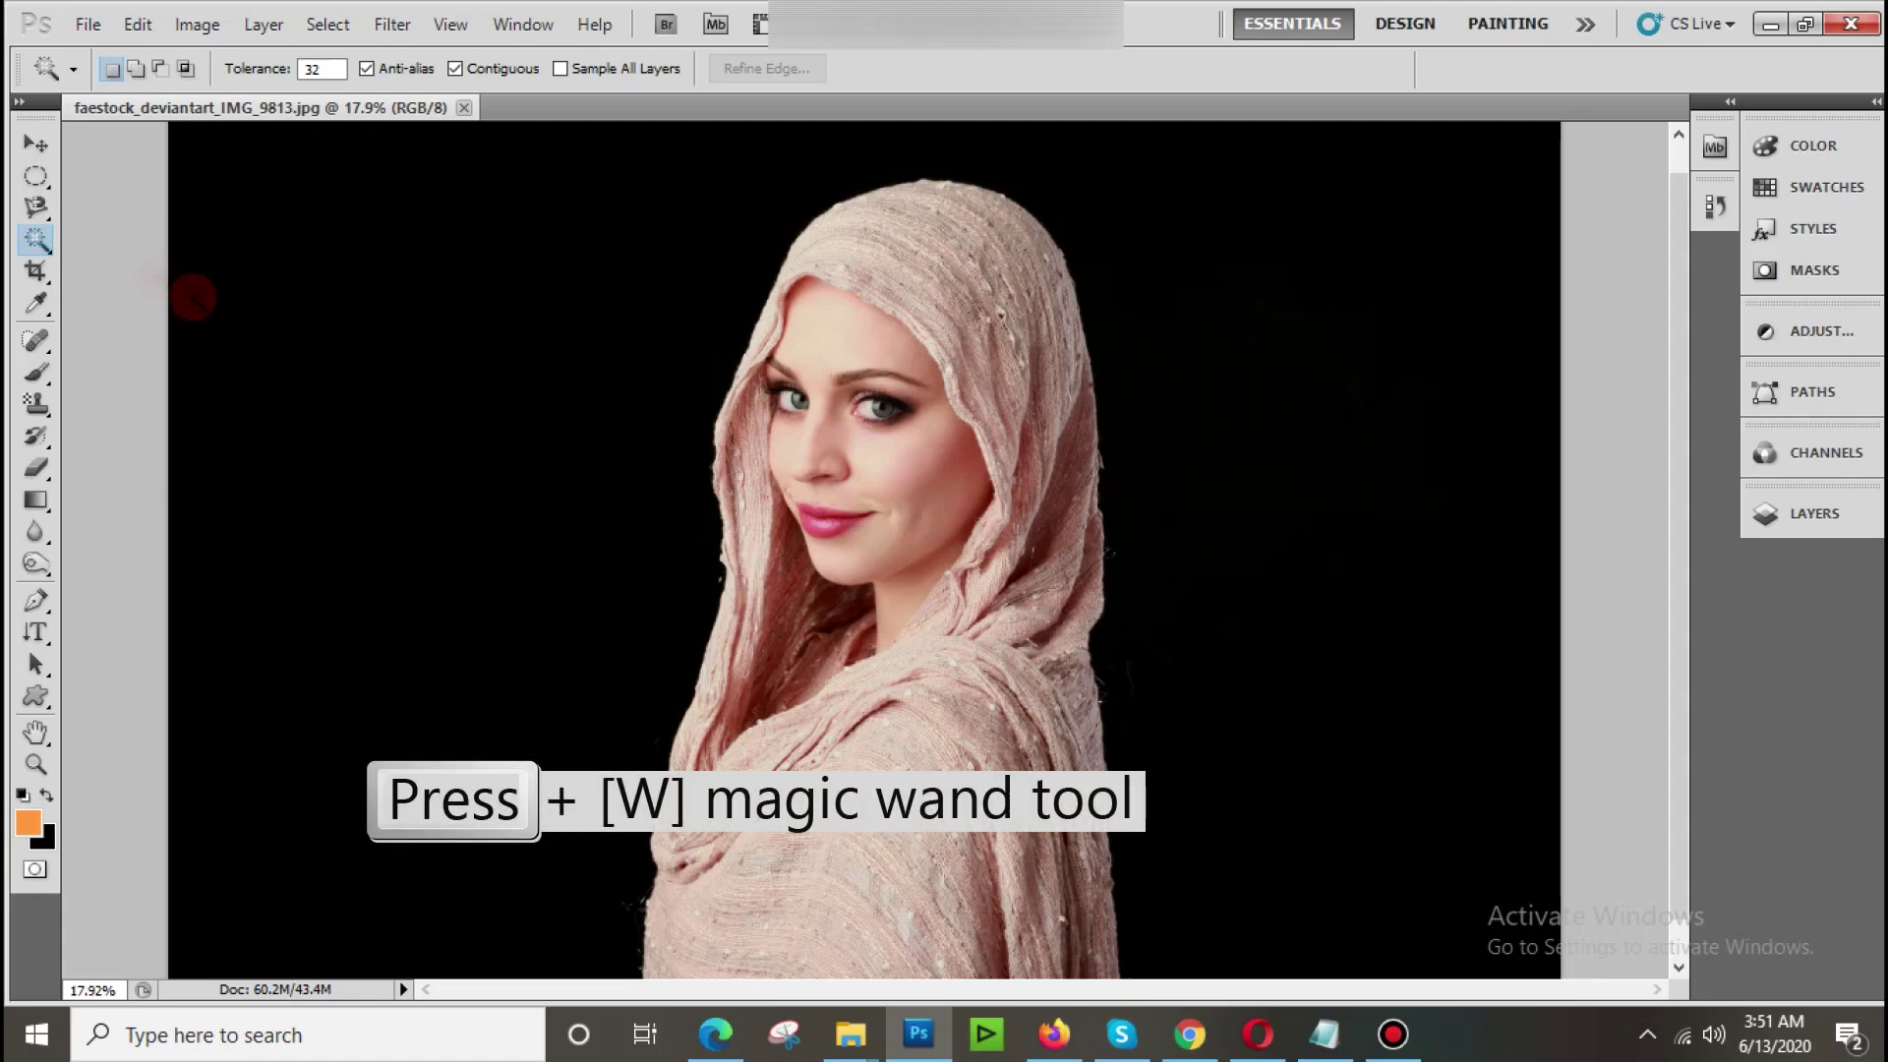
{"action": "left_click", "coordinate": [583, 409]}
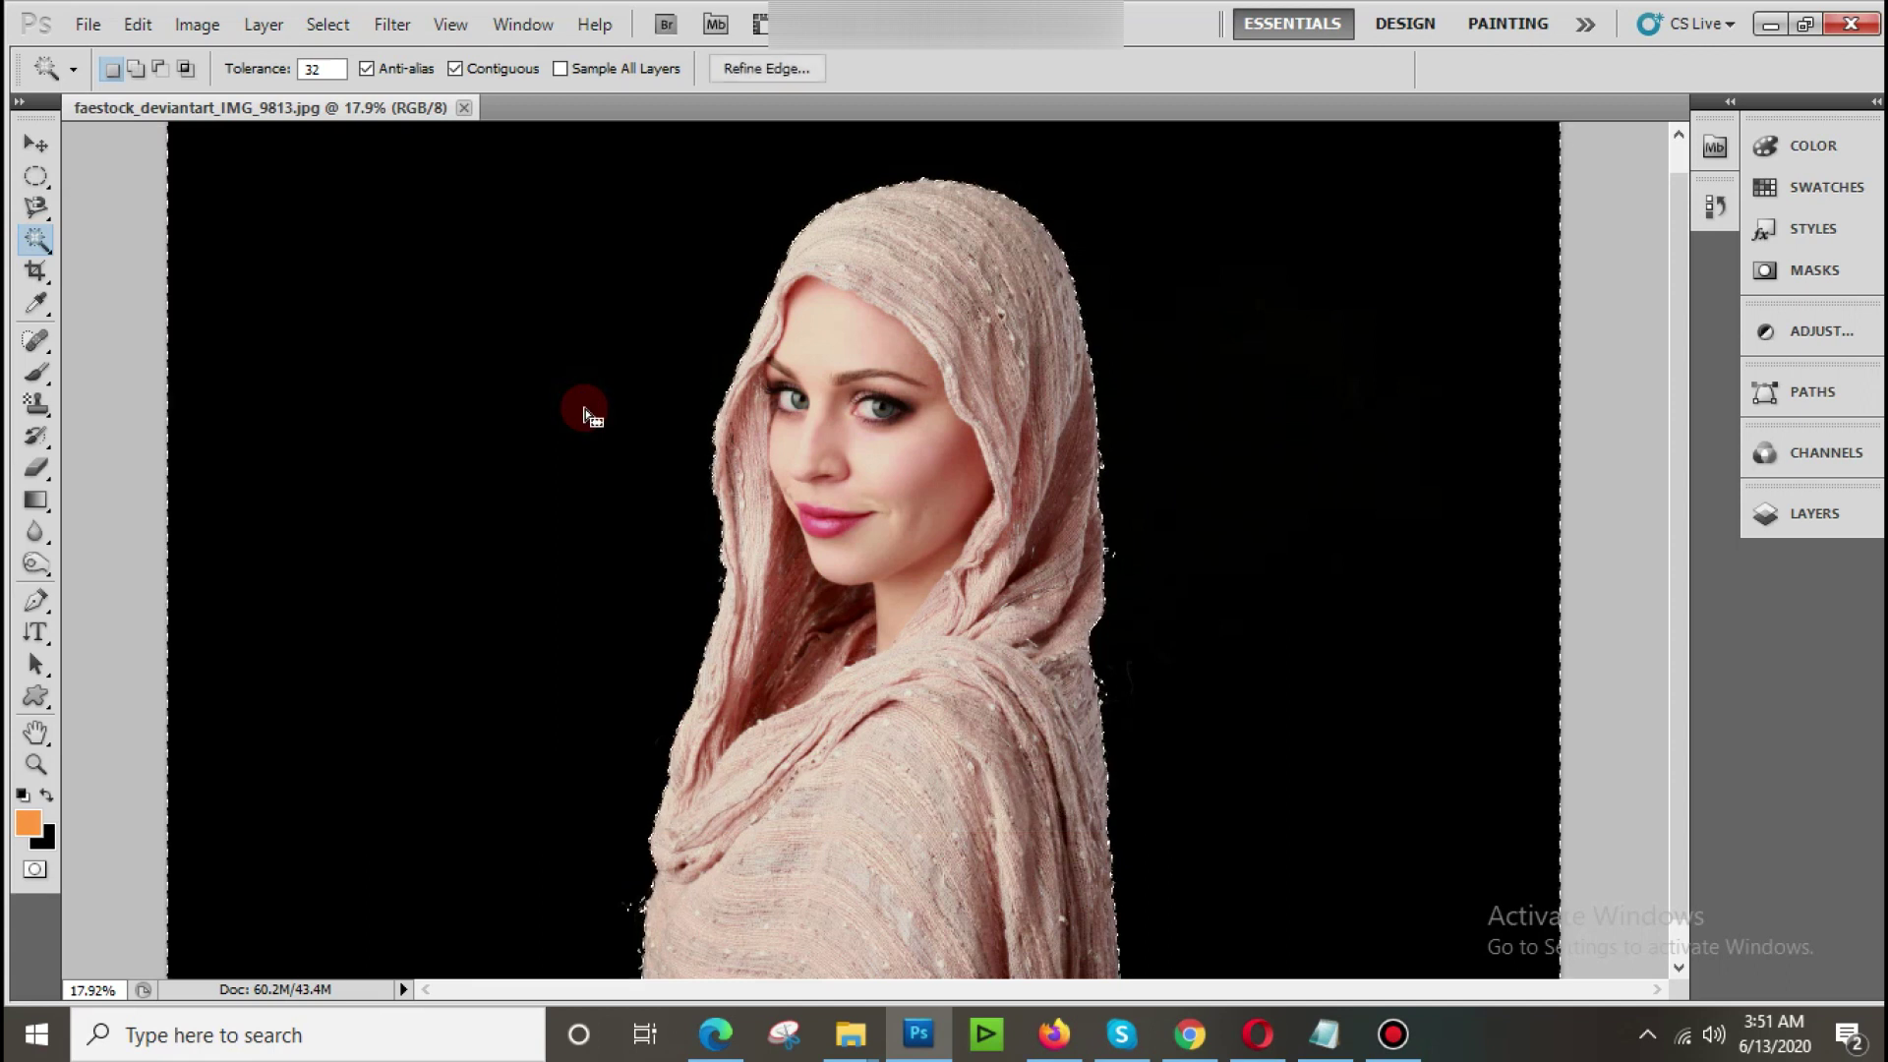
{"action": "left_click", "coordinate": [331, 30]}
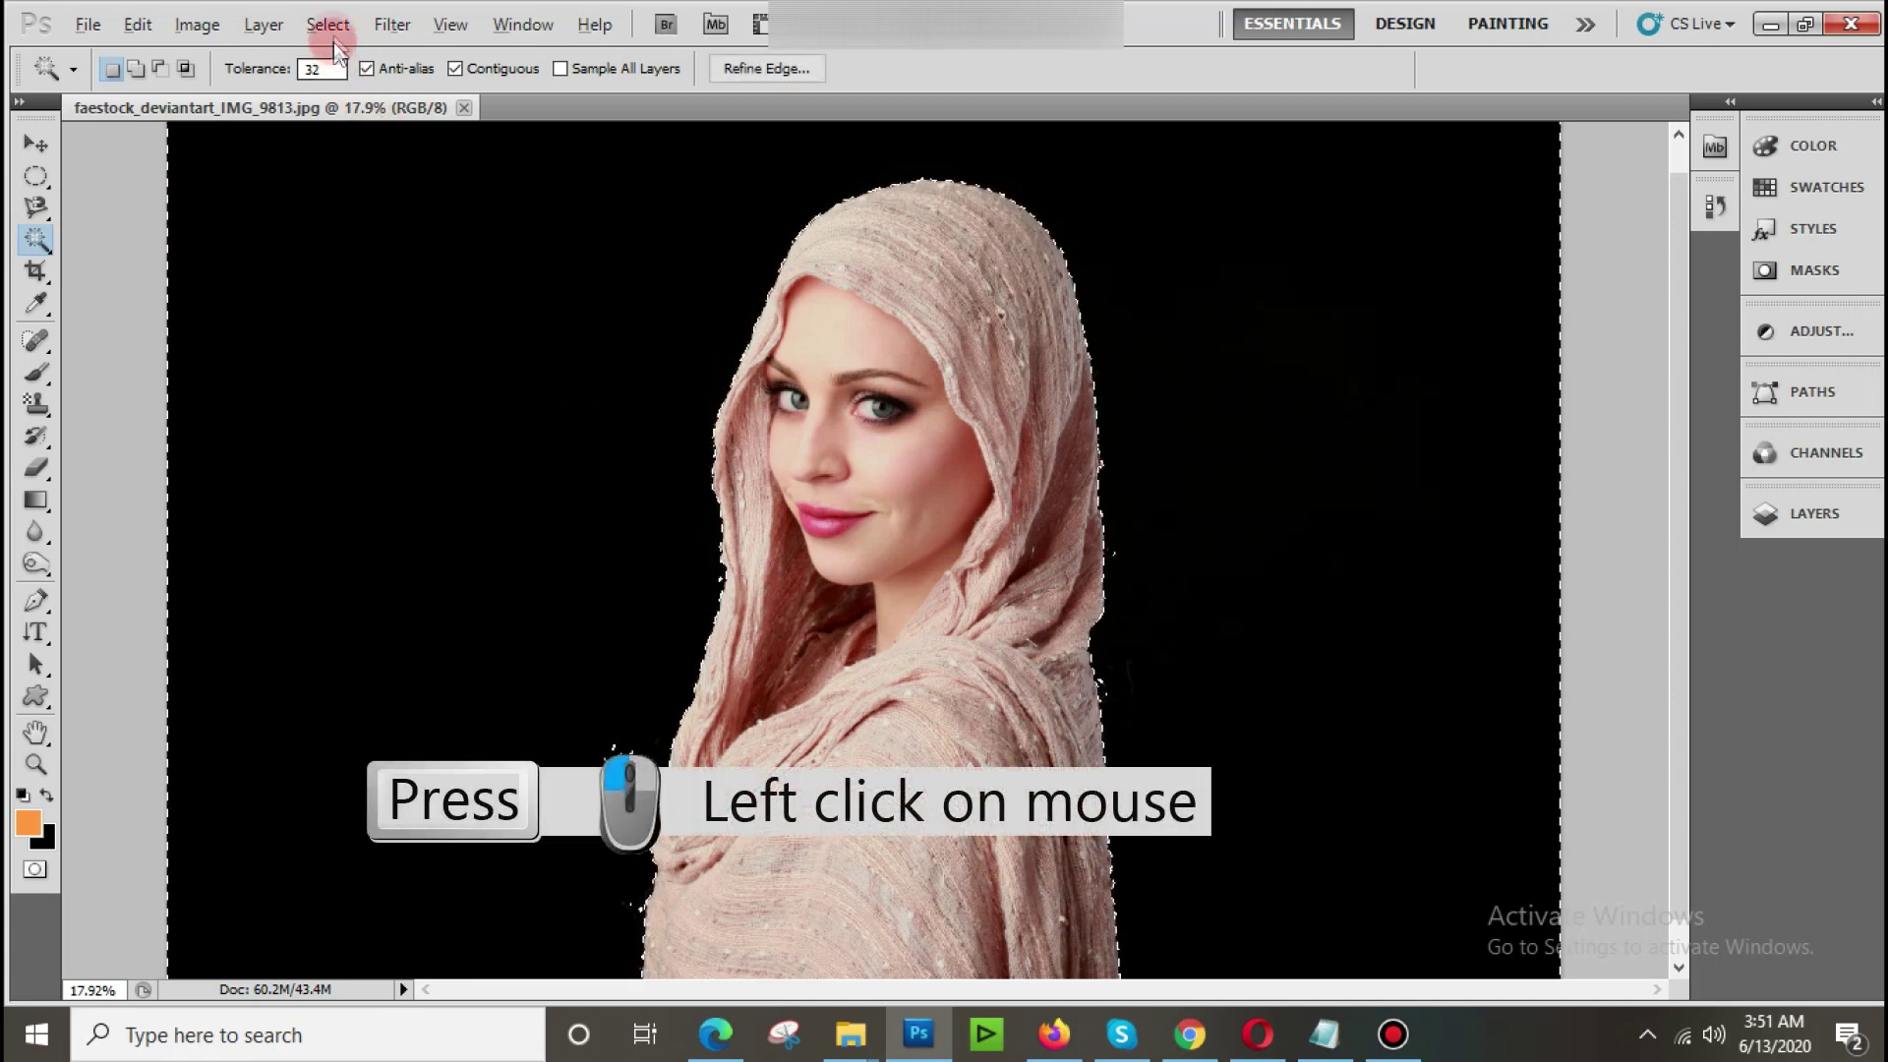
{"action": "left_click", "coordinate": [400, 127]}
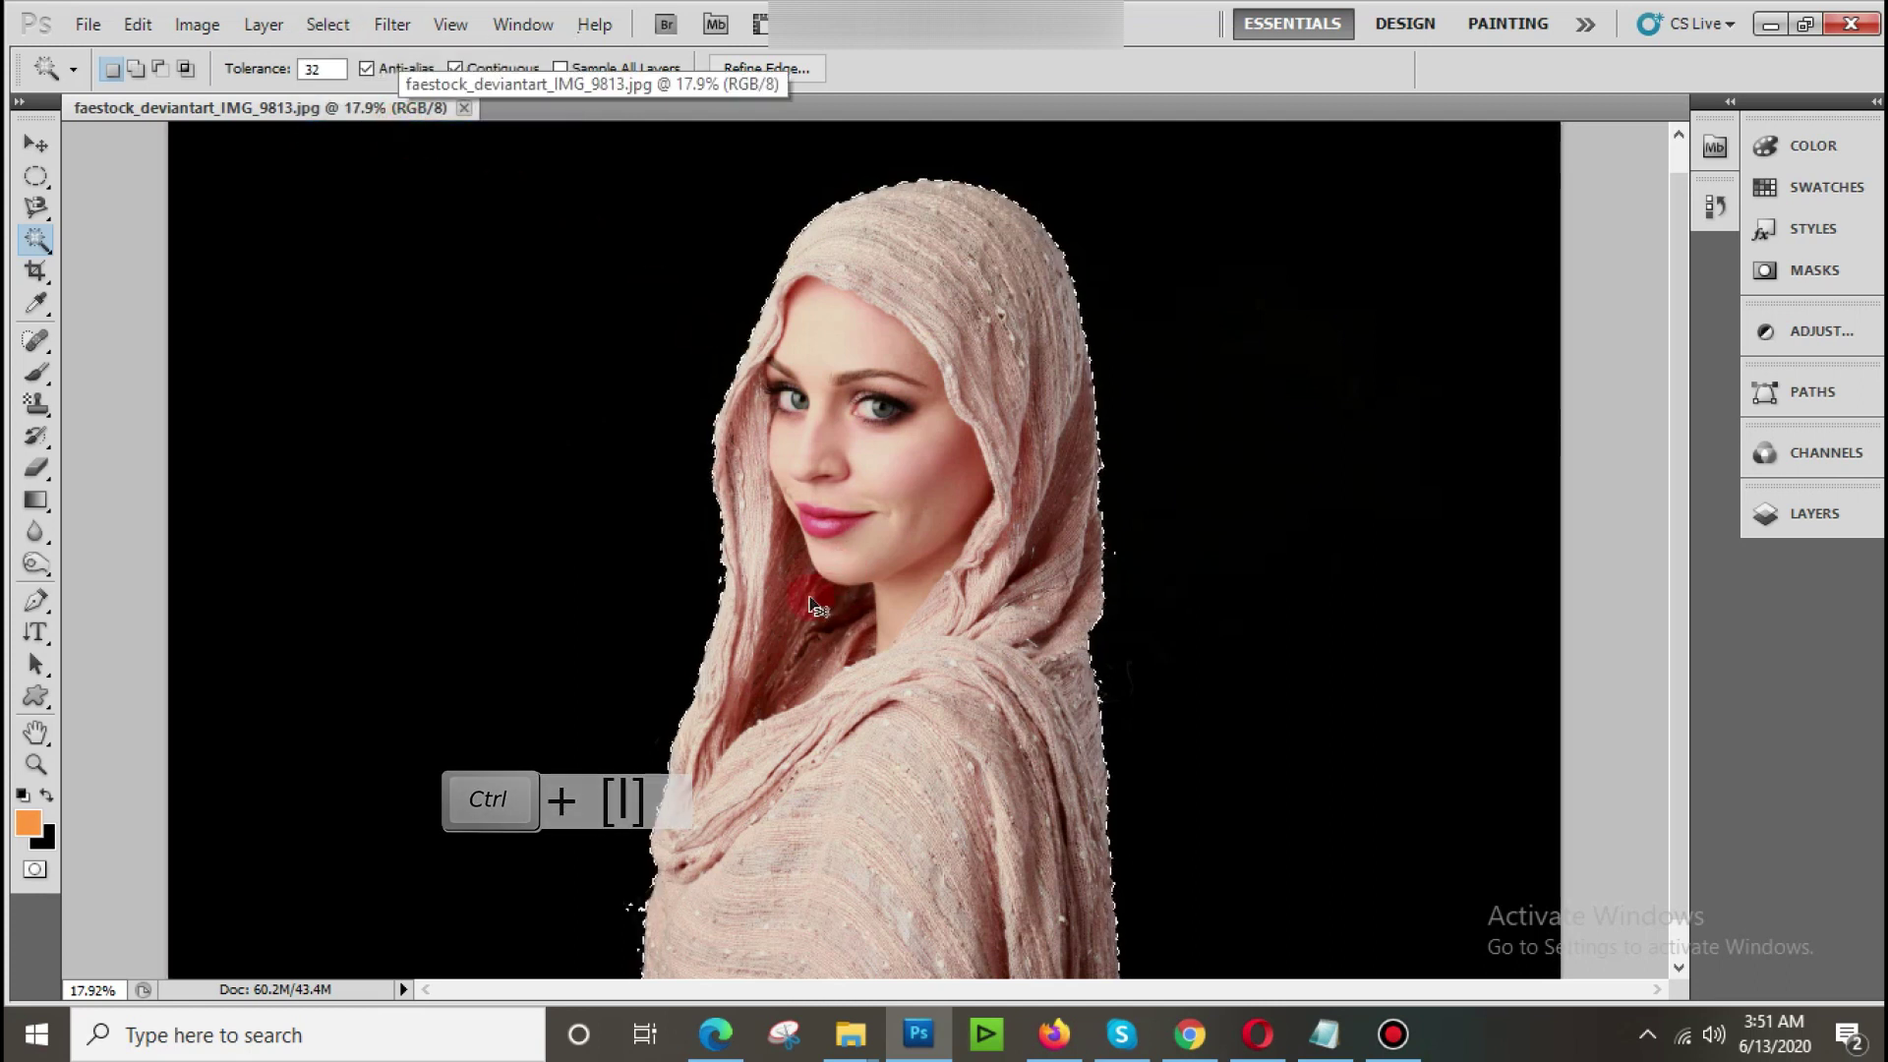
{"action": "key", "text": "ctrl+c"}
{"action": "key", "text": "ctrl+v"}
Step: Hide the black Background layer so Layer 1 shows over transparency
{"action": "left_click", "coordinate": [1804, 521]}
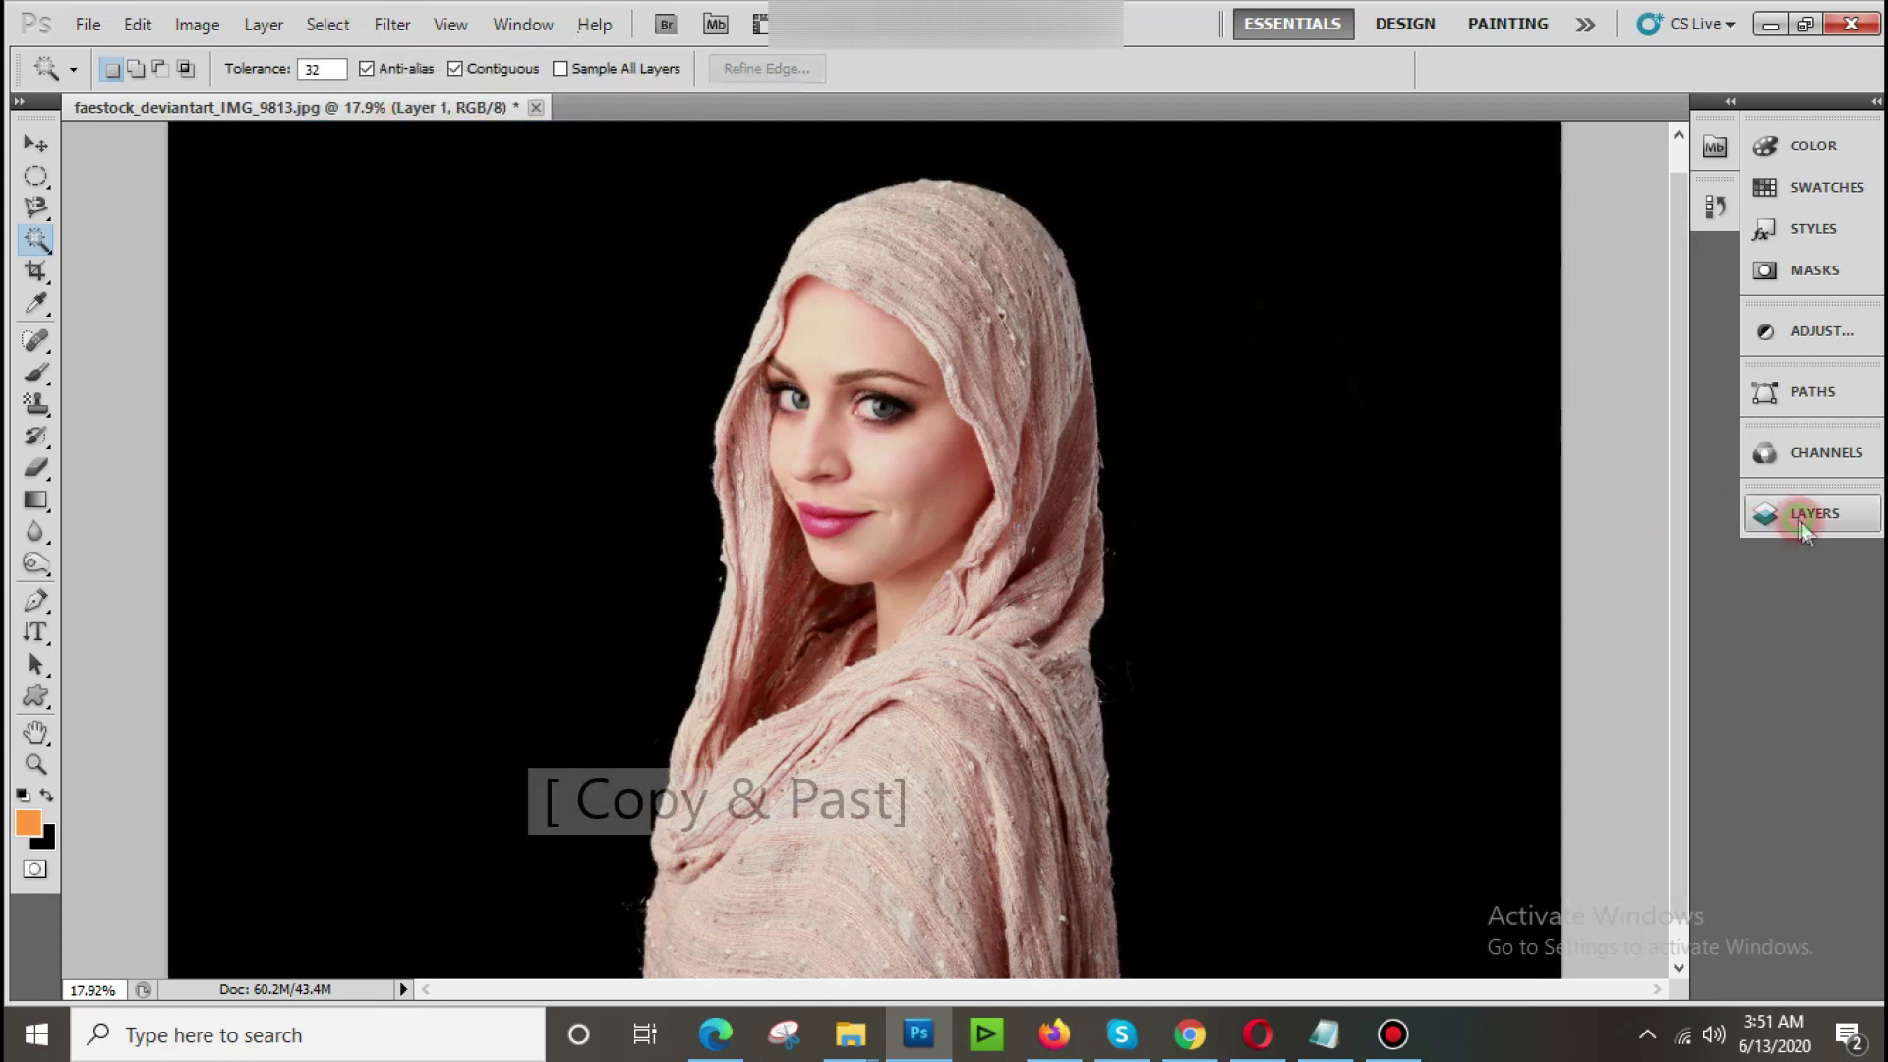
{"action": "left_click", "coordinate": [1514, 627]}
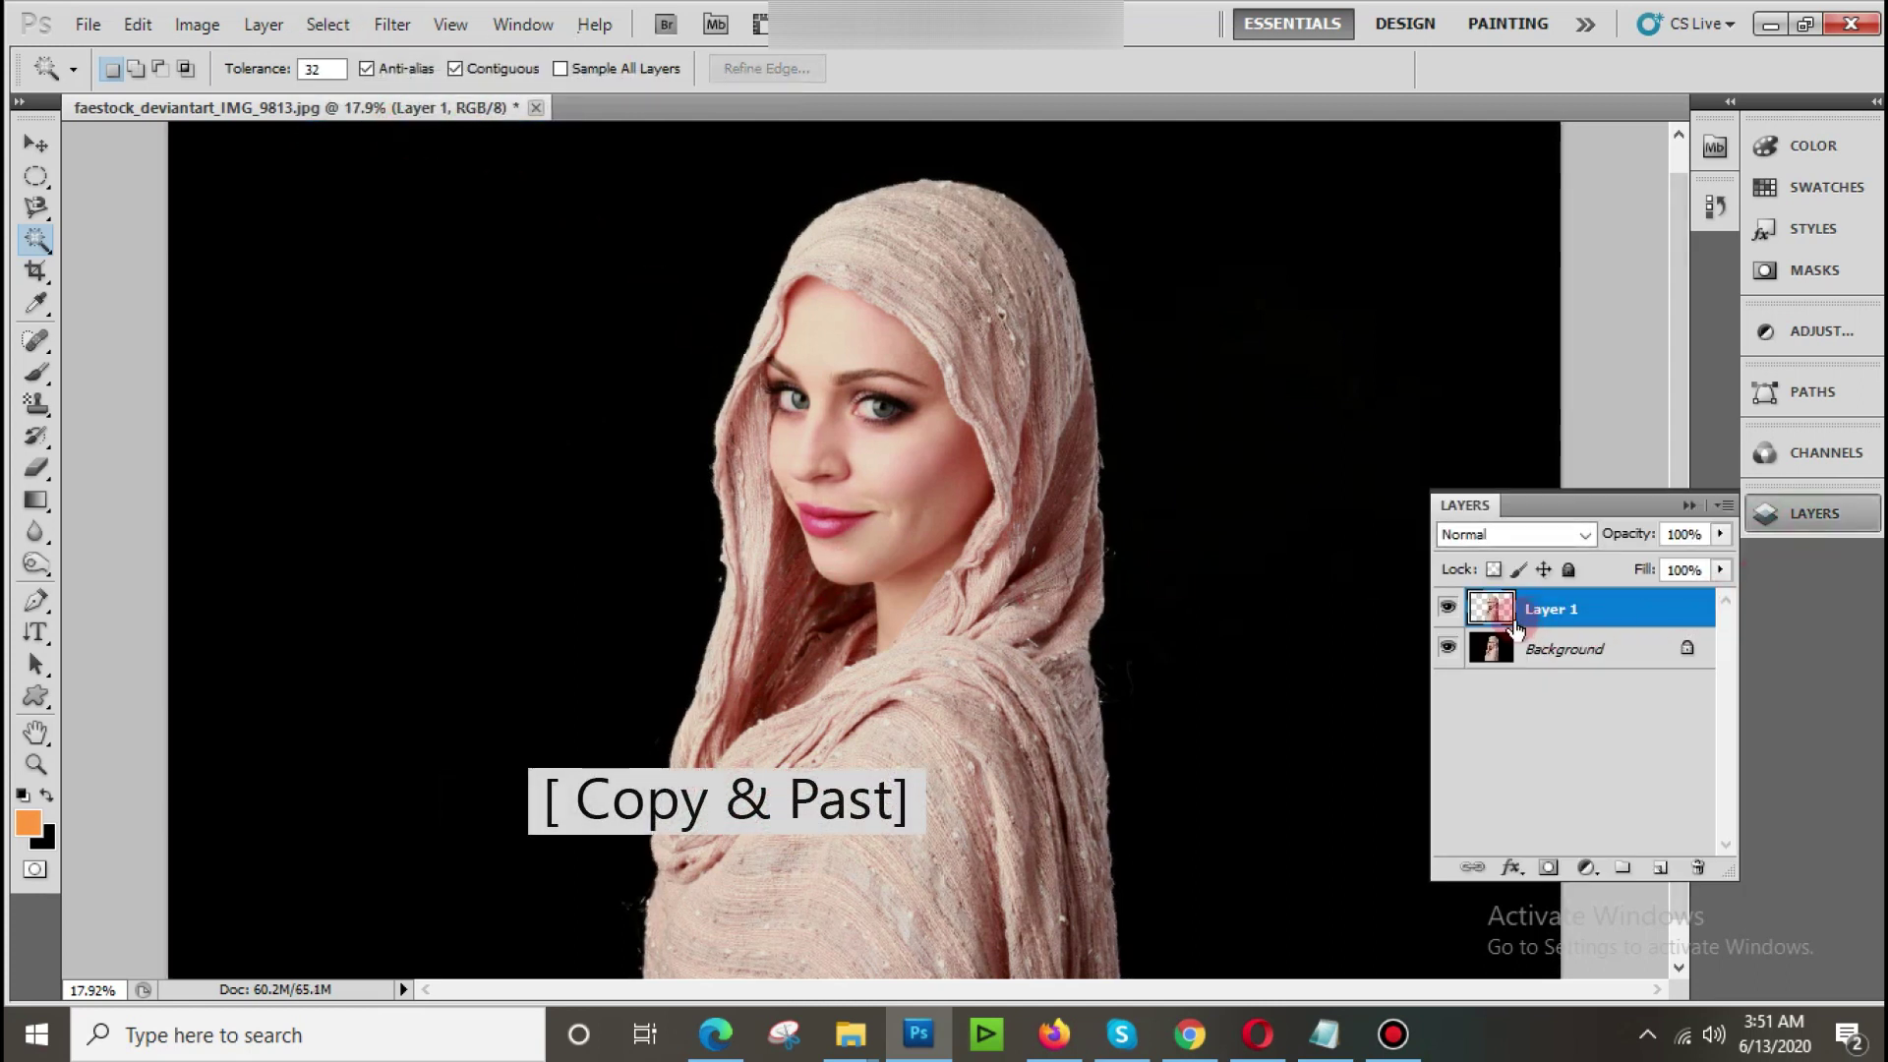
{"action": "left_click", "coordinate": [1447, 647]}
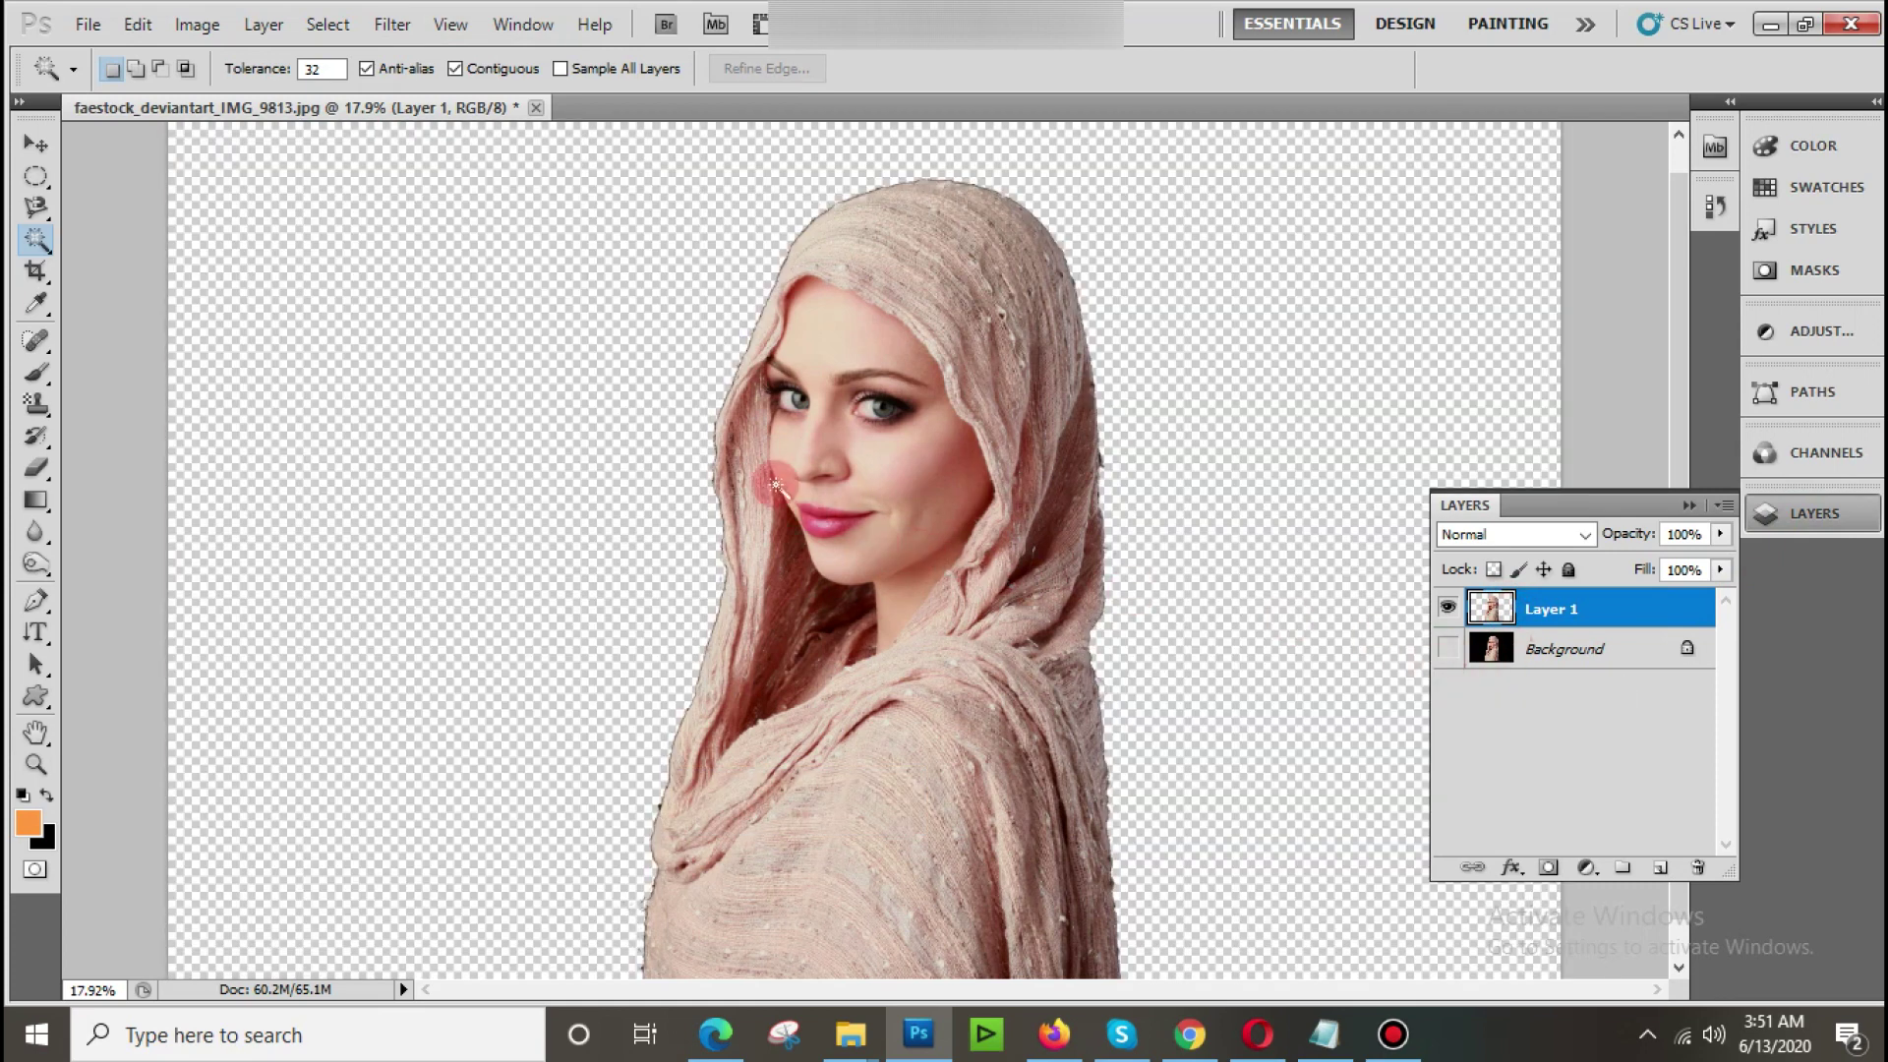
{"action": "scroll", "coordinate": [760, 346], "scroll_direction": "up", "scroll_amount": 2}
{"action": "scroll", "coordinate": [834, 334], "scroll_direction": "up", "scroll_amount": 2}
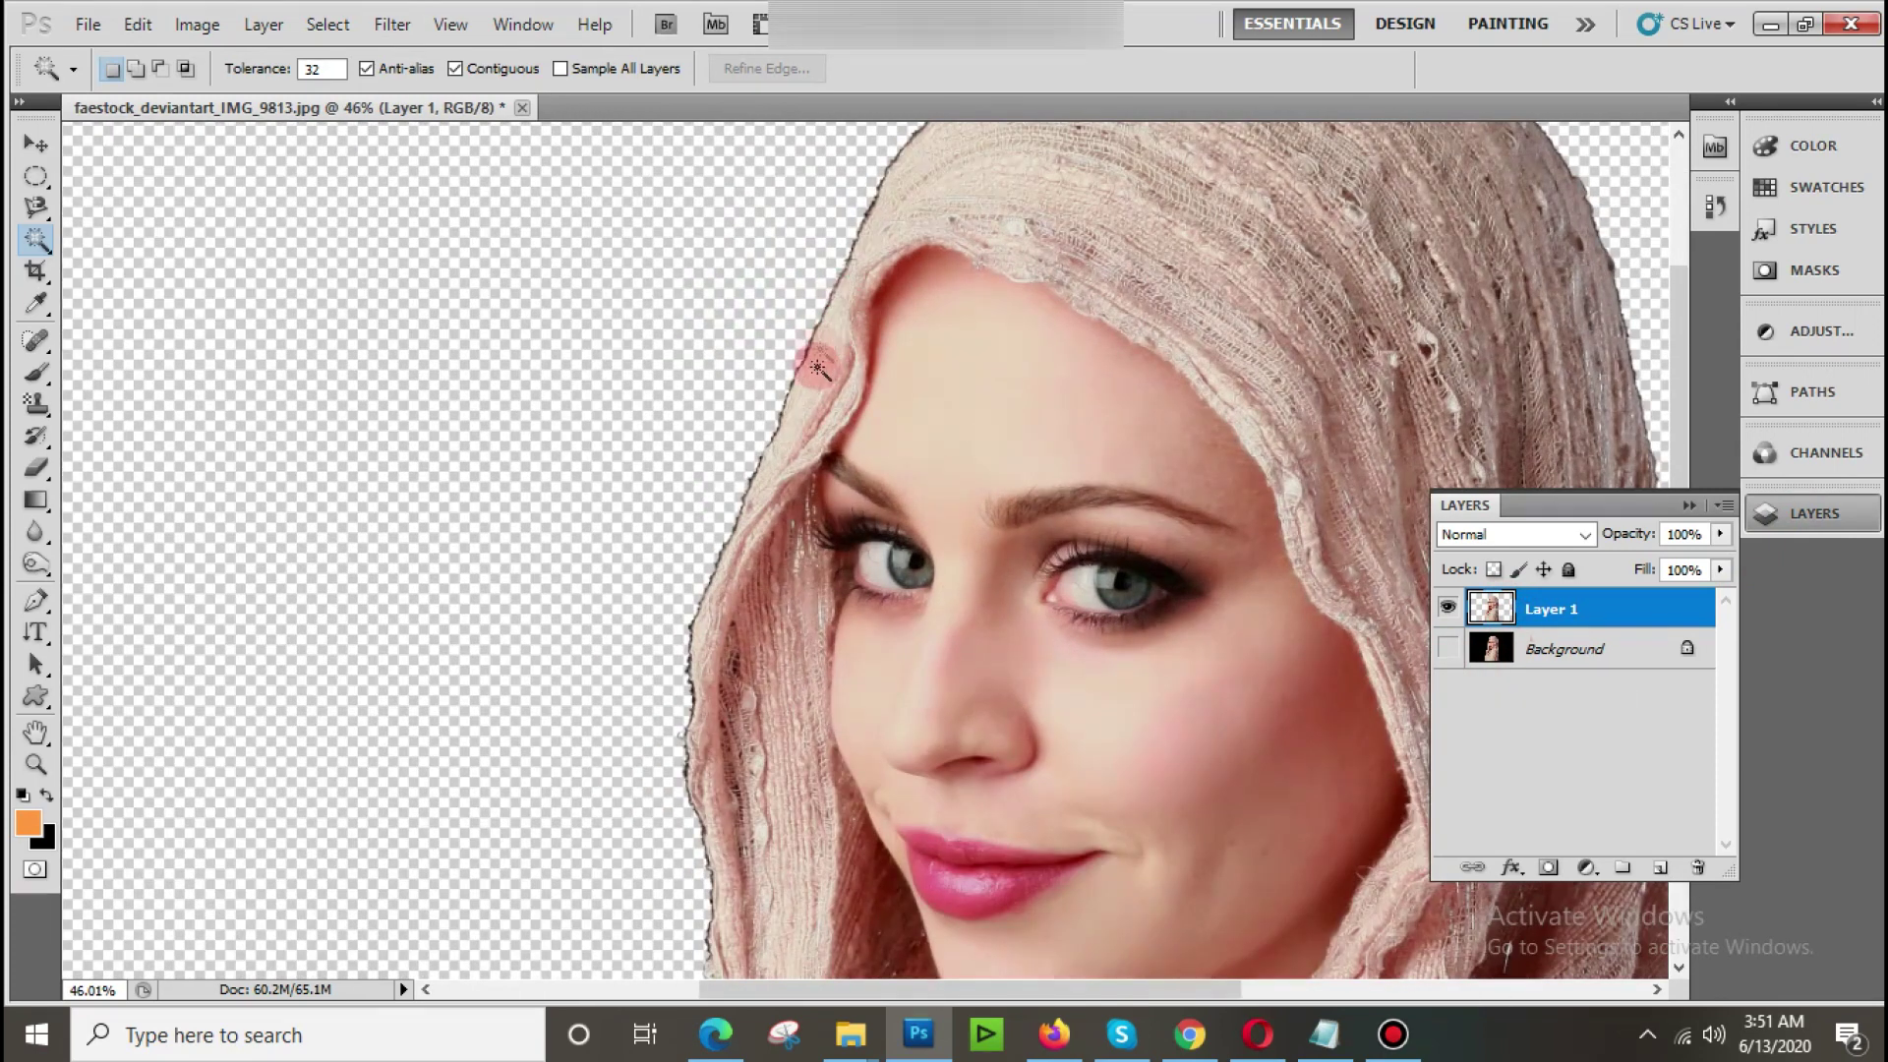
Step: Preview the Minimum filter at radius 29 on the cut-out, then cancel it
{"action": "left_click", "coordinate": [398, 25]}
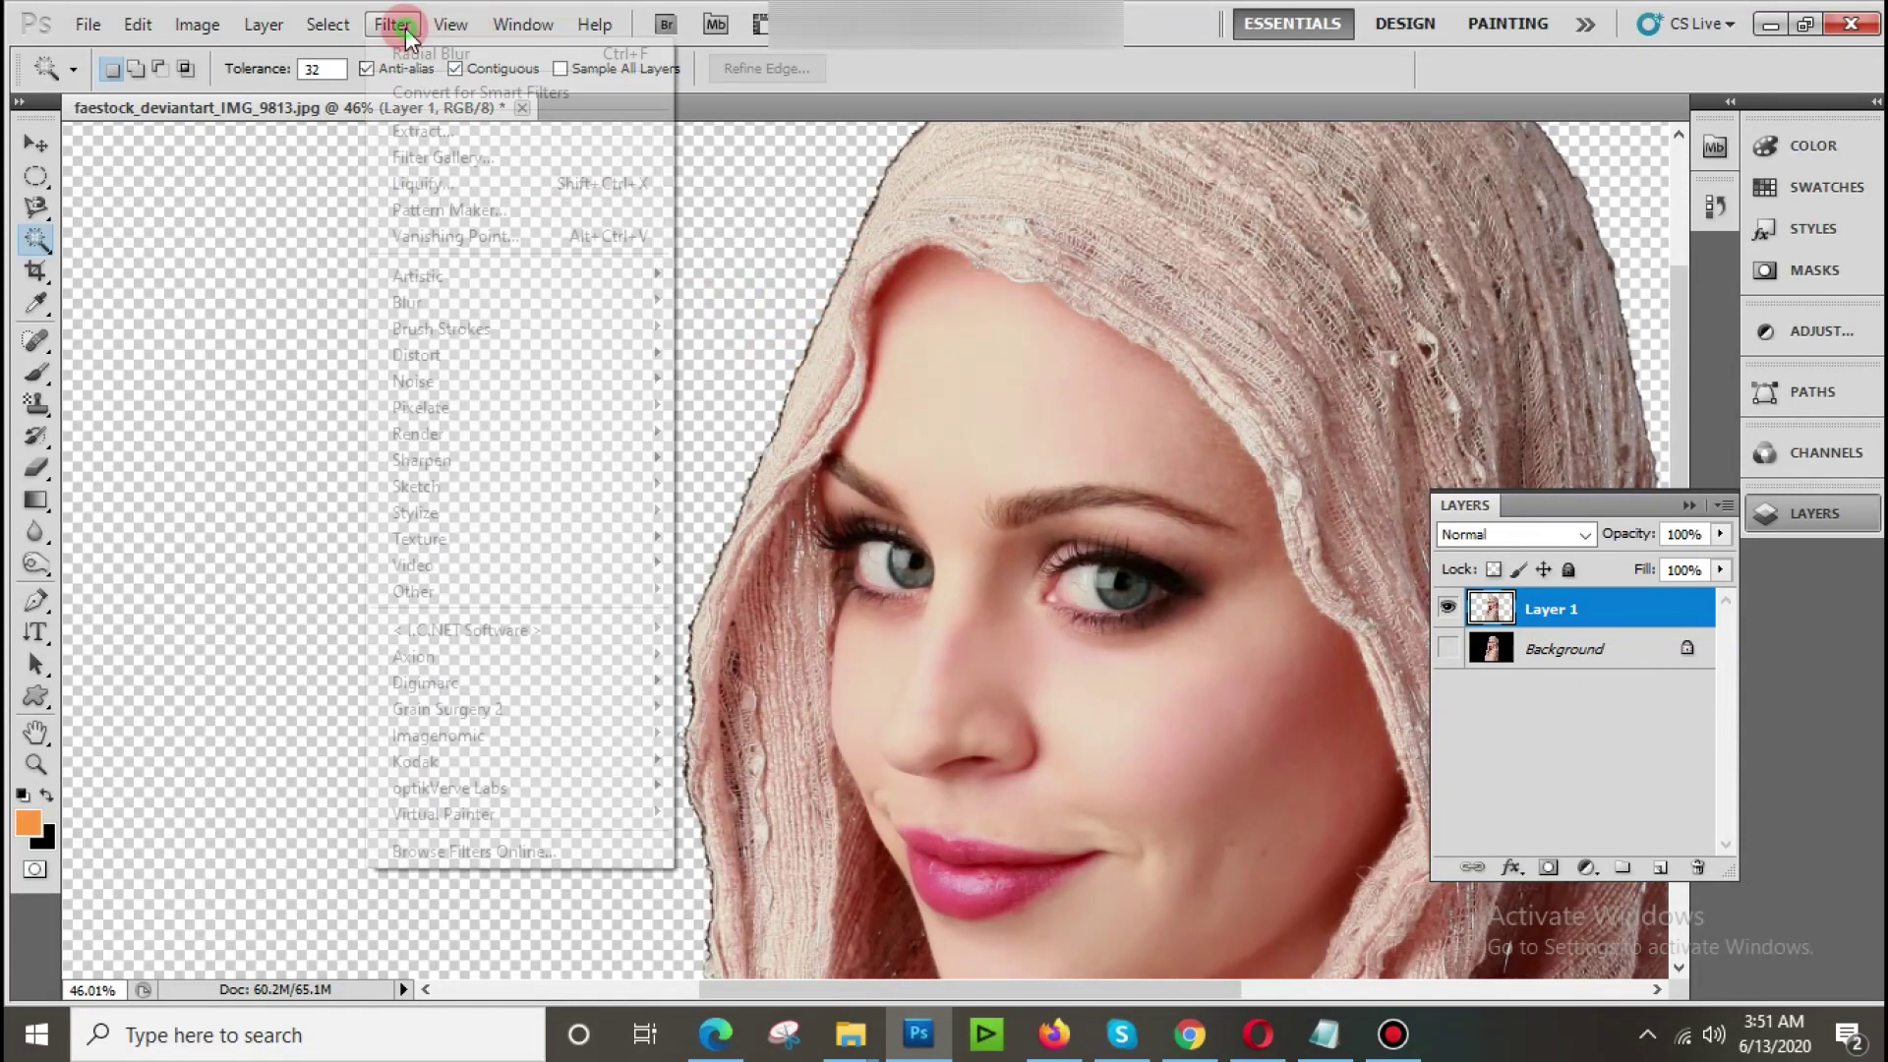
{"action": "mouse_move", "coordinate": [413, 592]}
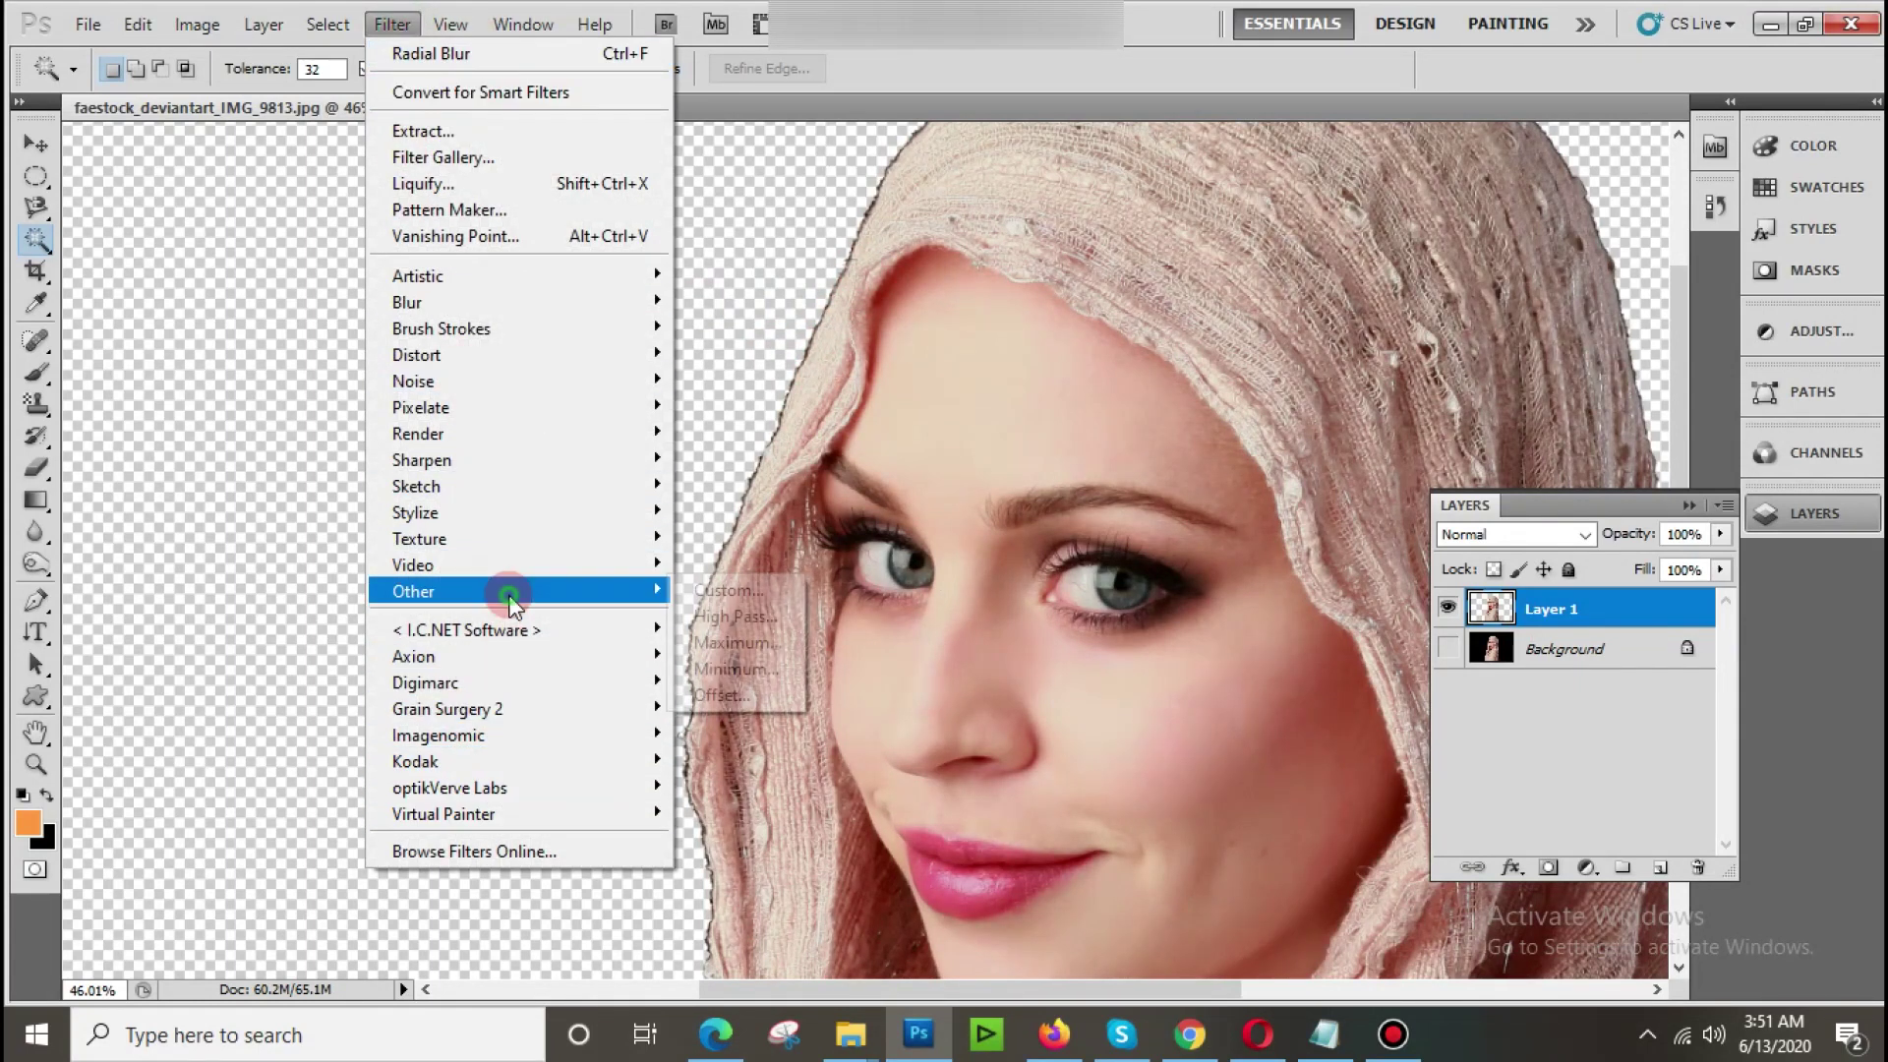
{"action": "left_click", "coordinate": [777, 669]}
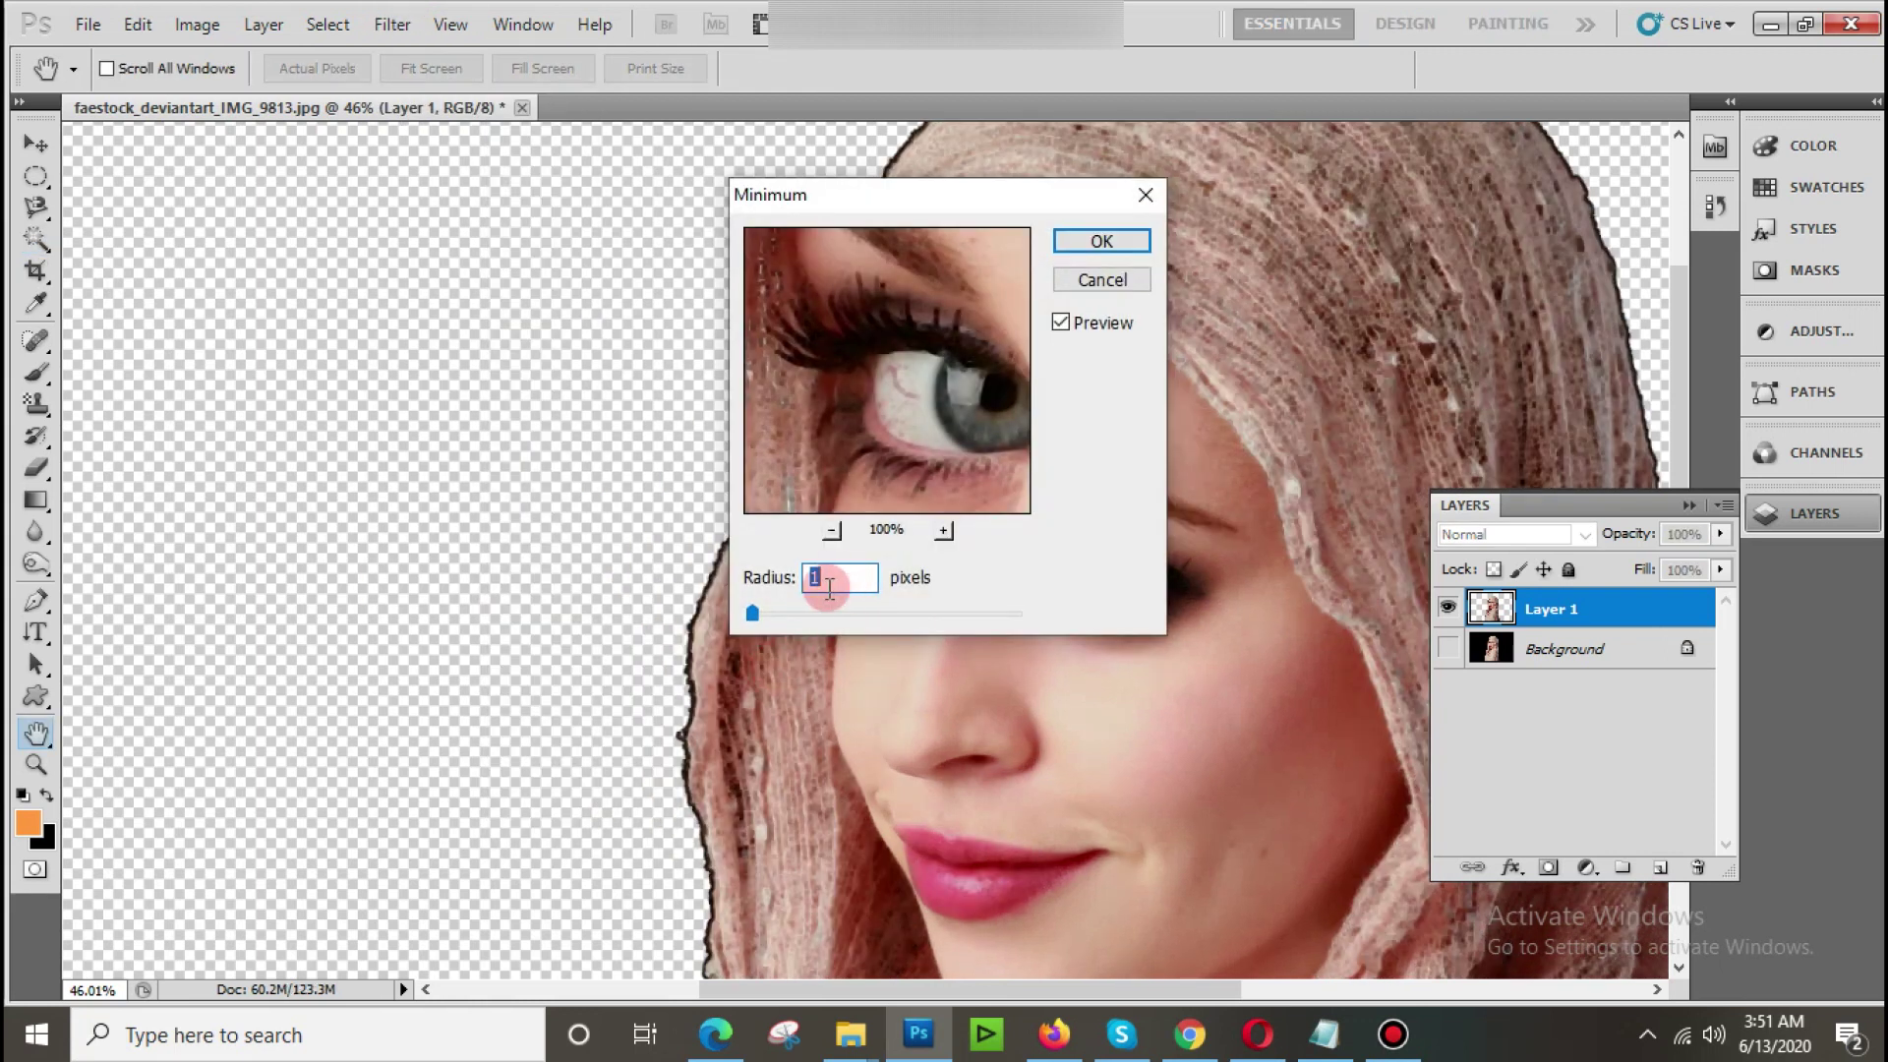
{"action": "left_click_drag", "start_coordinate": [793, 615], "coordinate": [829, 615]}
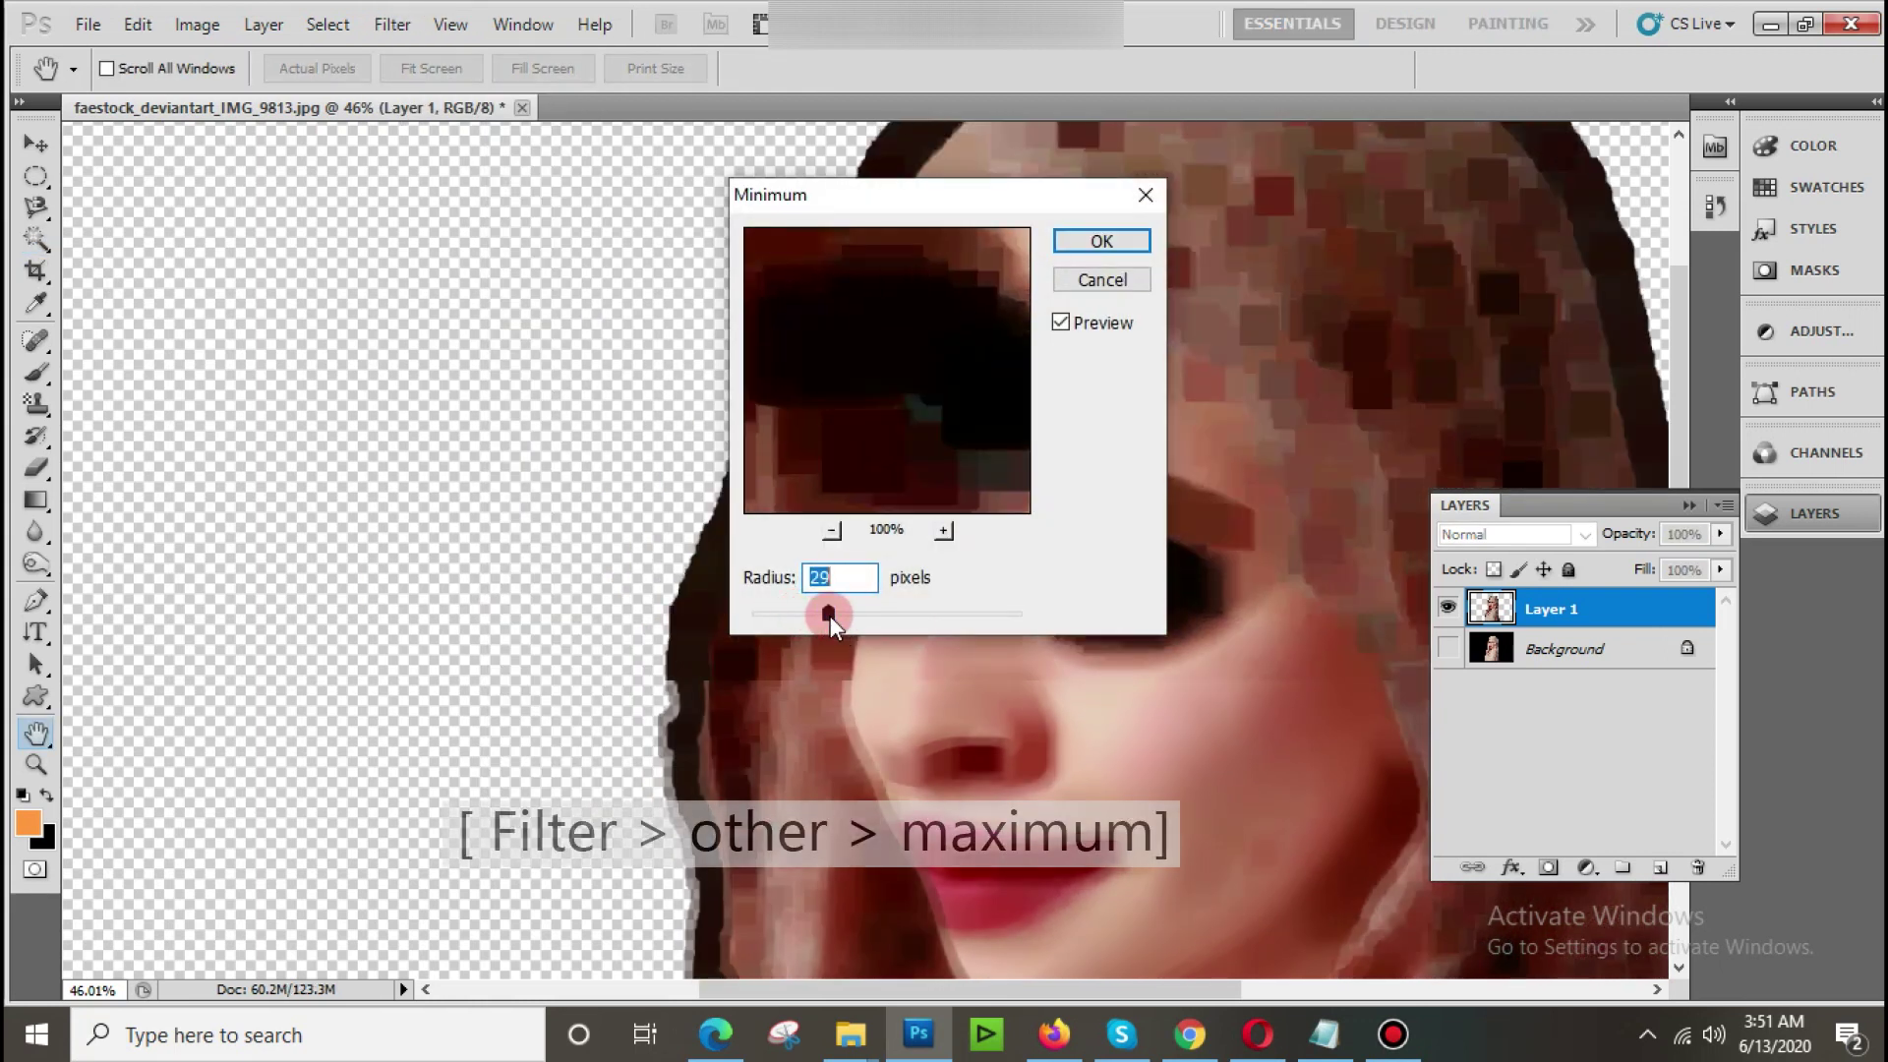
{"action": "left_click", "coordinate": [1102, 279]}
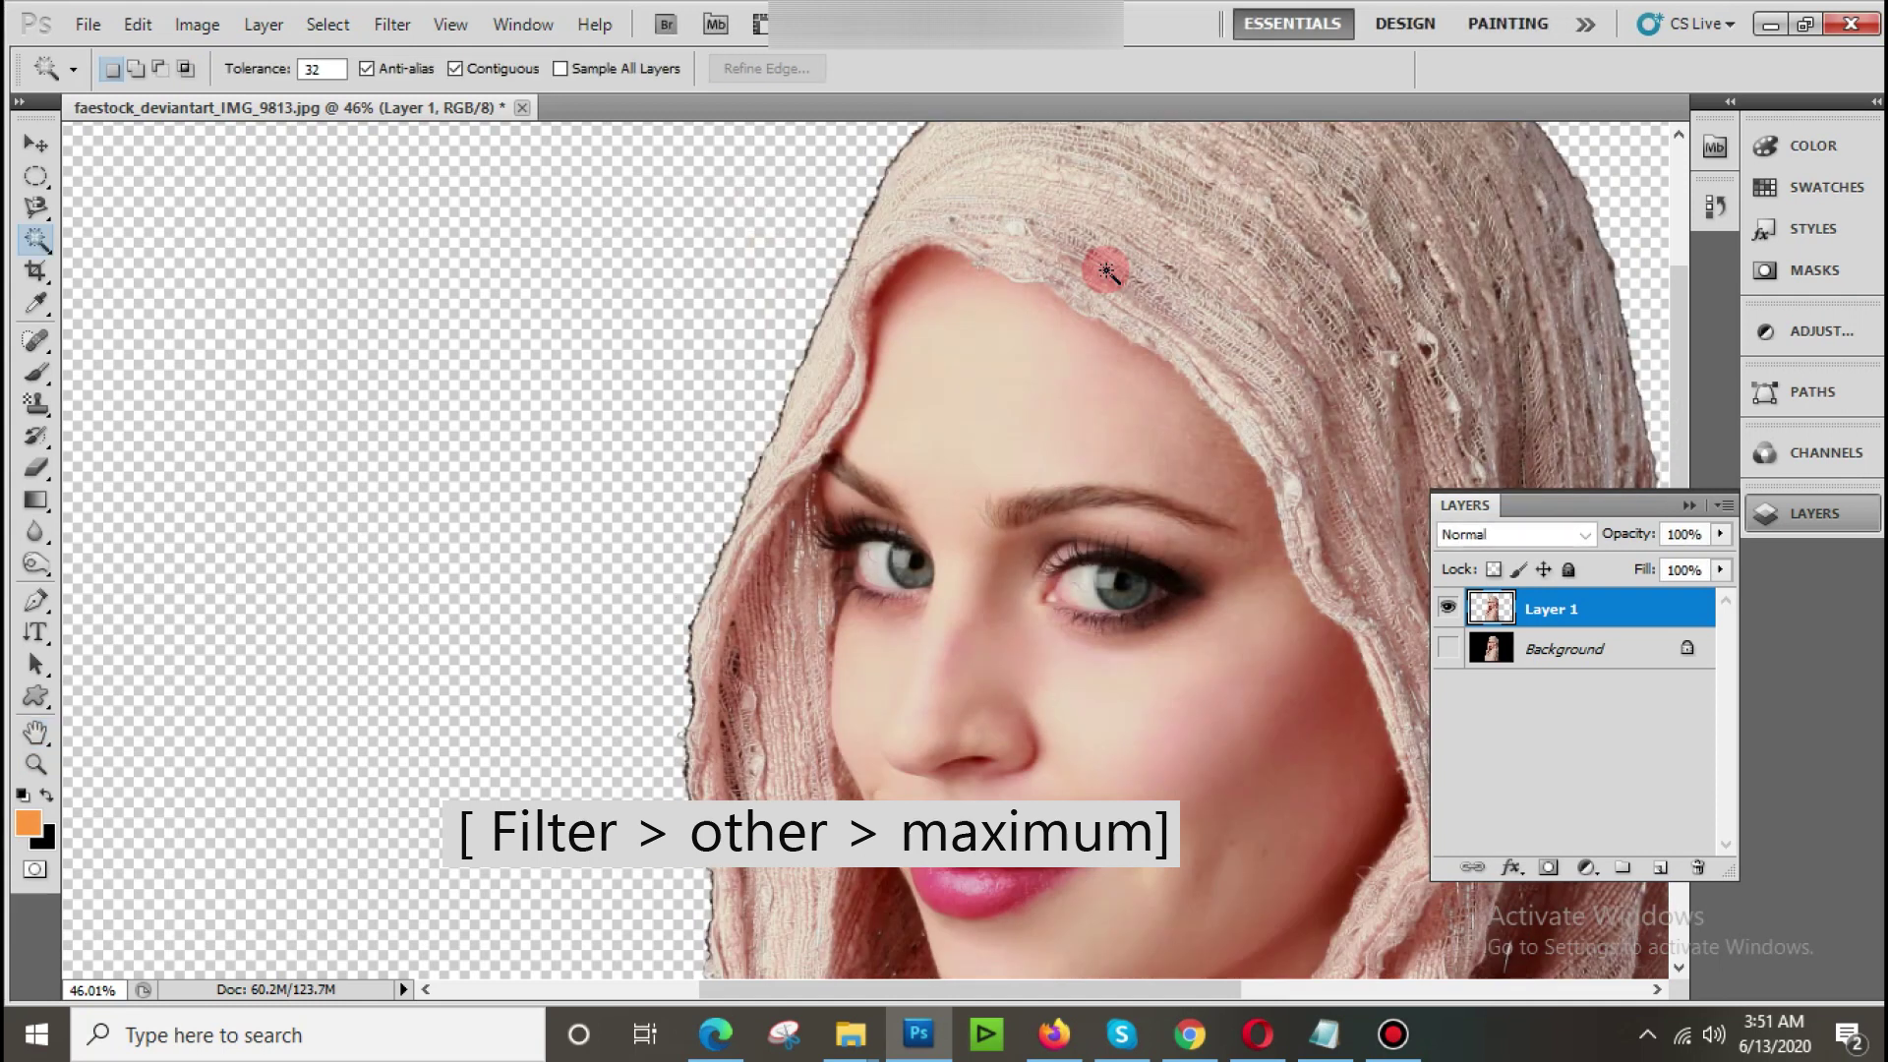
Step: Open the Maximum filter at radius 2 and frame the hood in its 50% preview
{"action": "mouse_move", "coordinate": [415, 590]}
{"action": "left_click", "coordinate": [748, 646]}
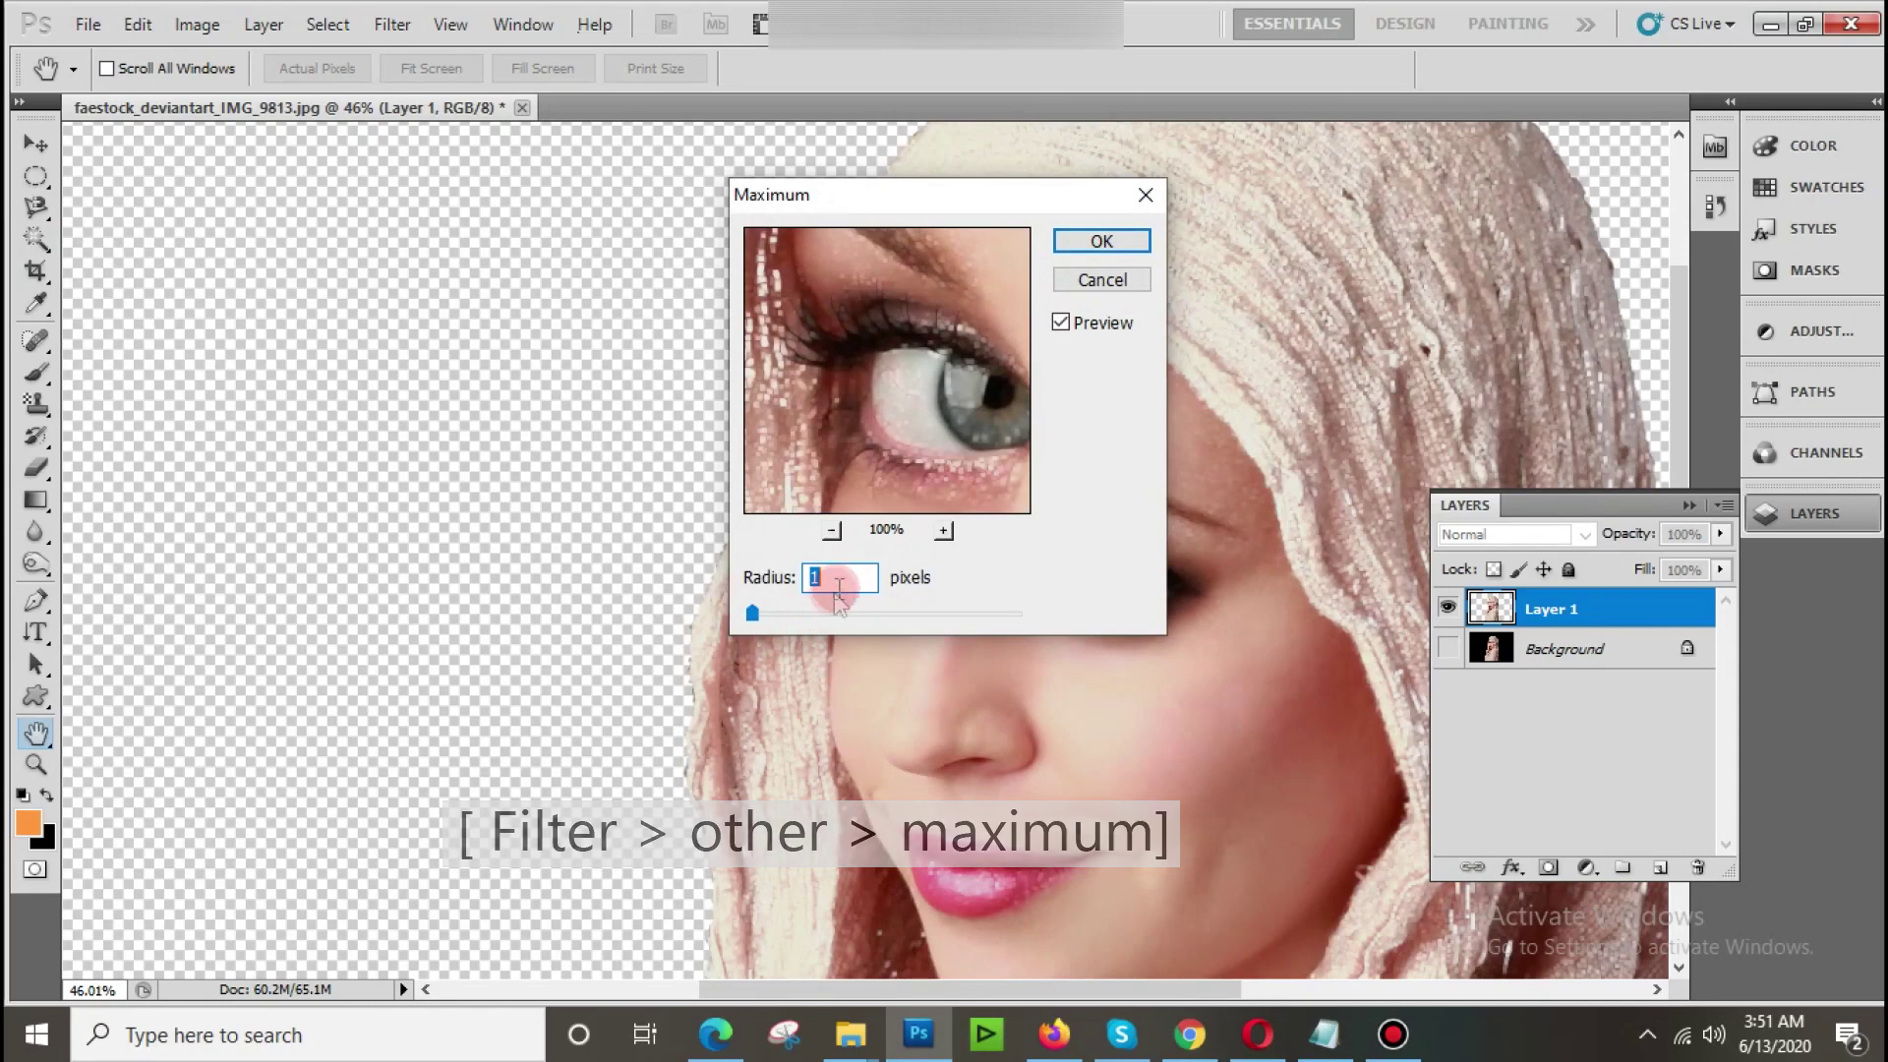
{"action": "scroll", "coordinate": [1081, 755], "scroll_direction": "down", "scroll_amount": 3}
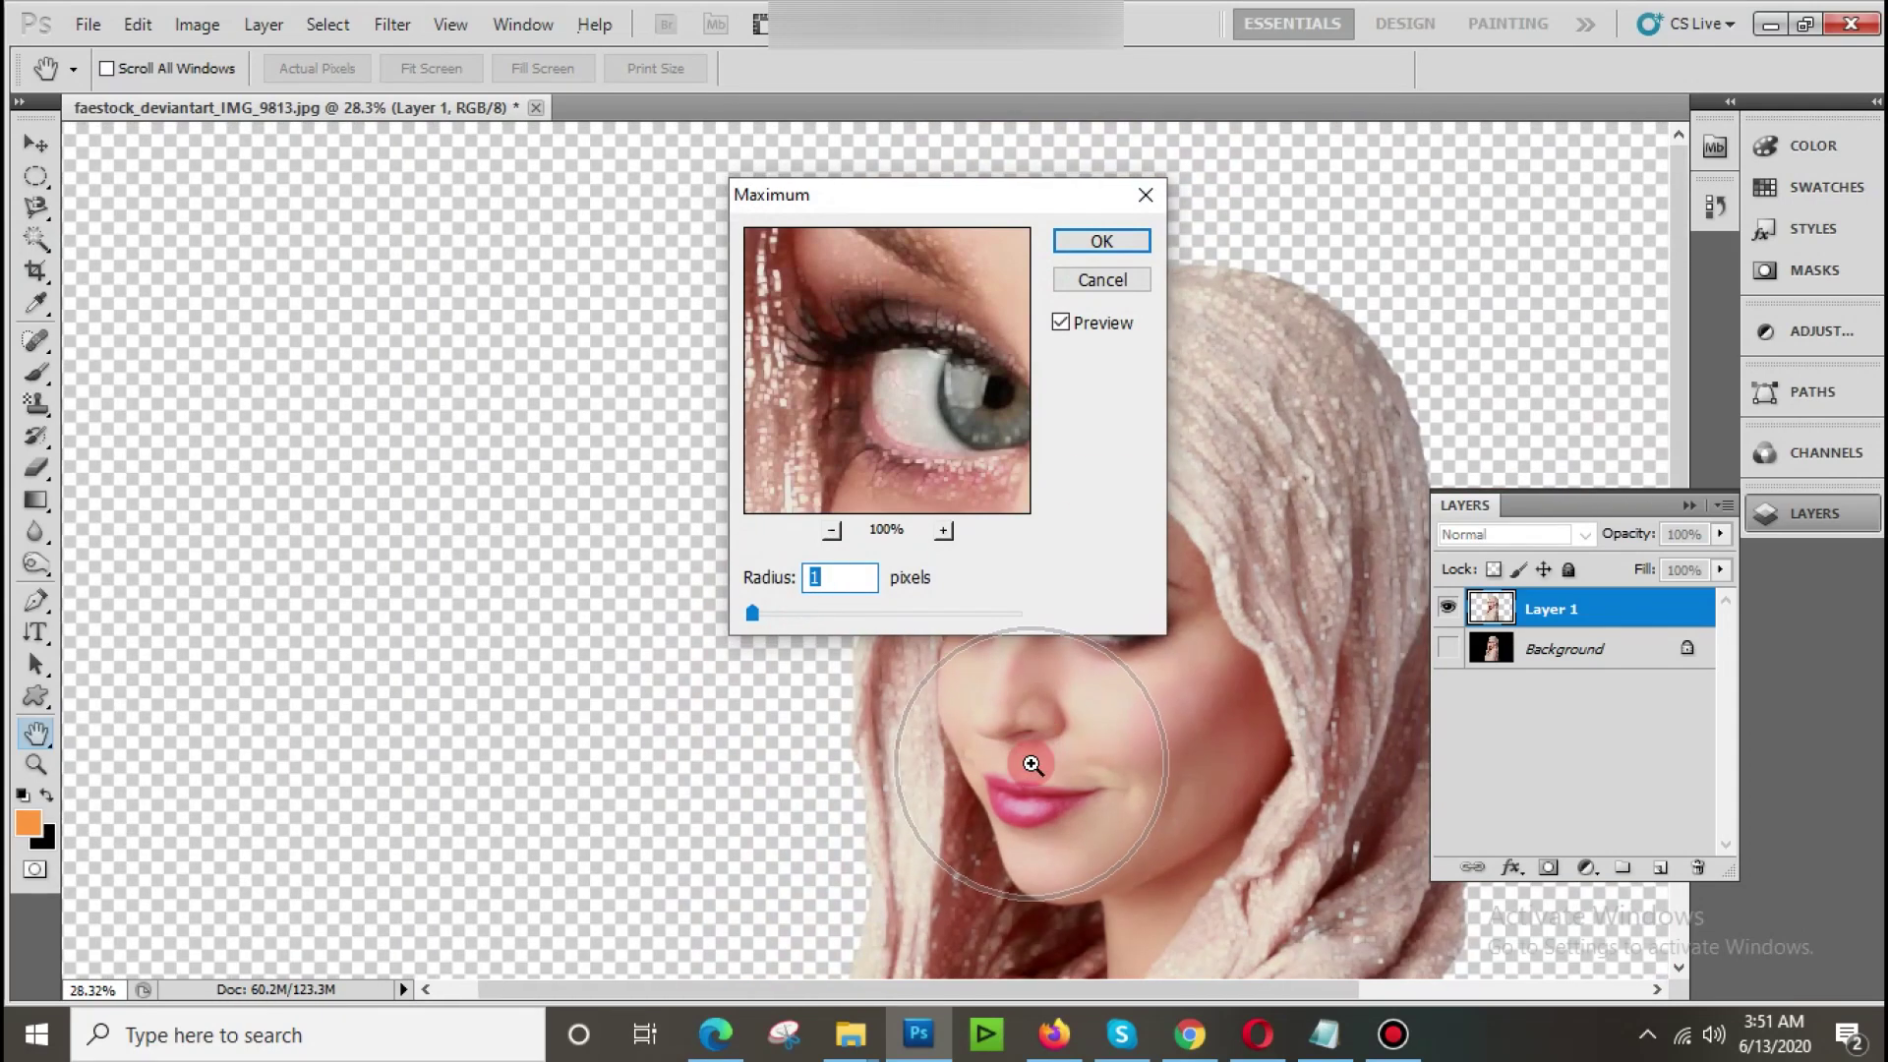
{"action": "scroll", "coordinate": [969, 625], "scroll_direction": "up", "scroll_amount": 2}
{"action": "scroll", "coordinate": [1180, 720], "scroll_direction": "up", "scroll_amount": 3}
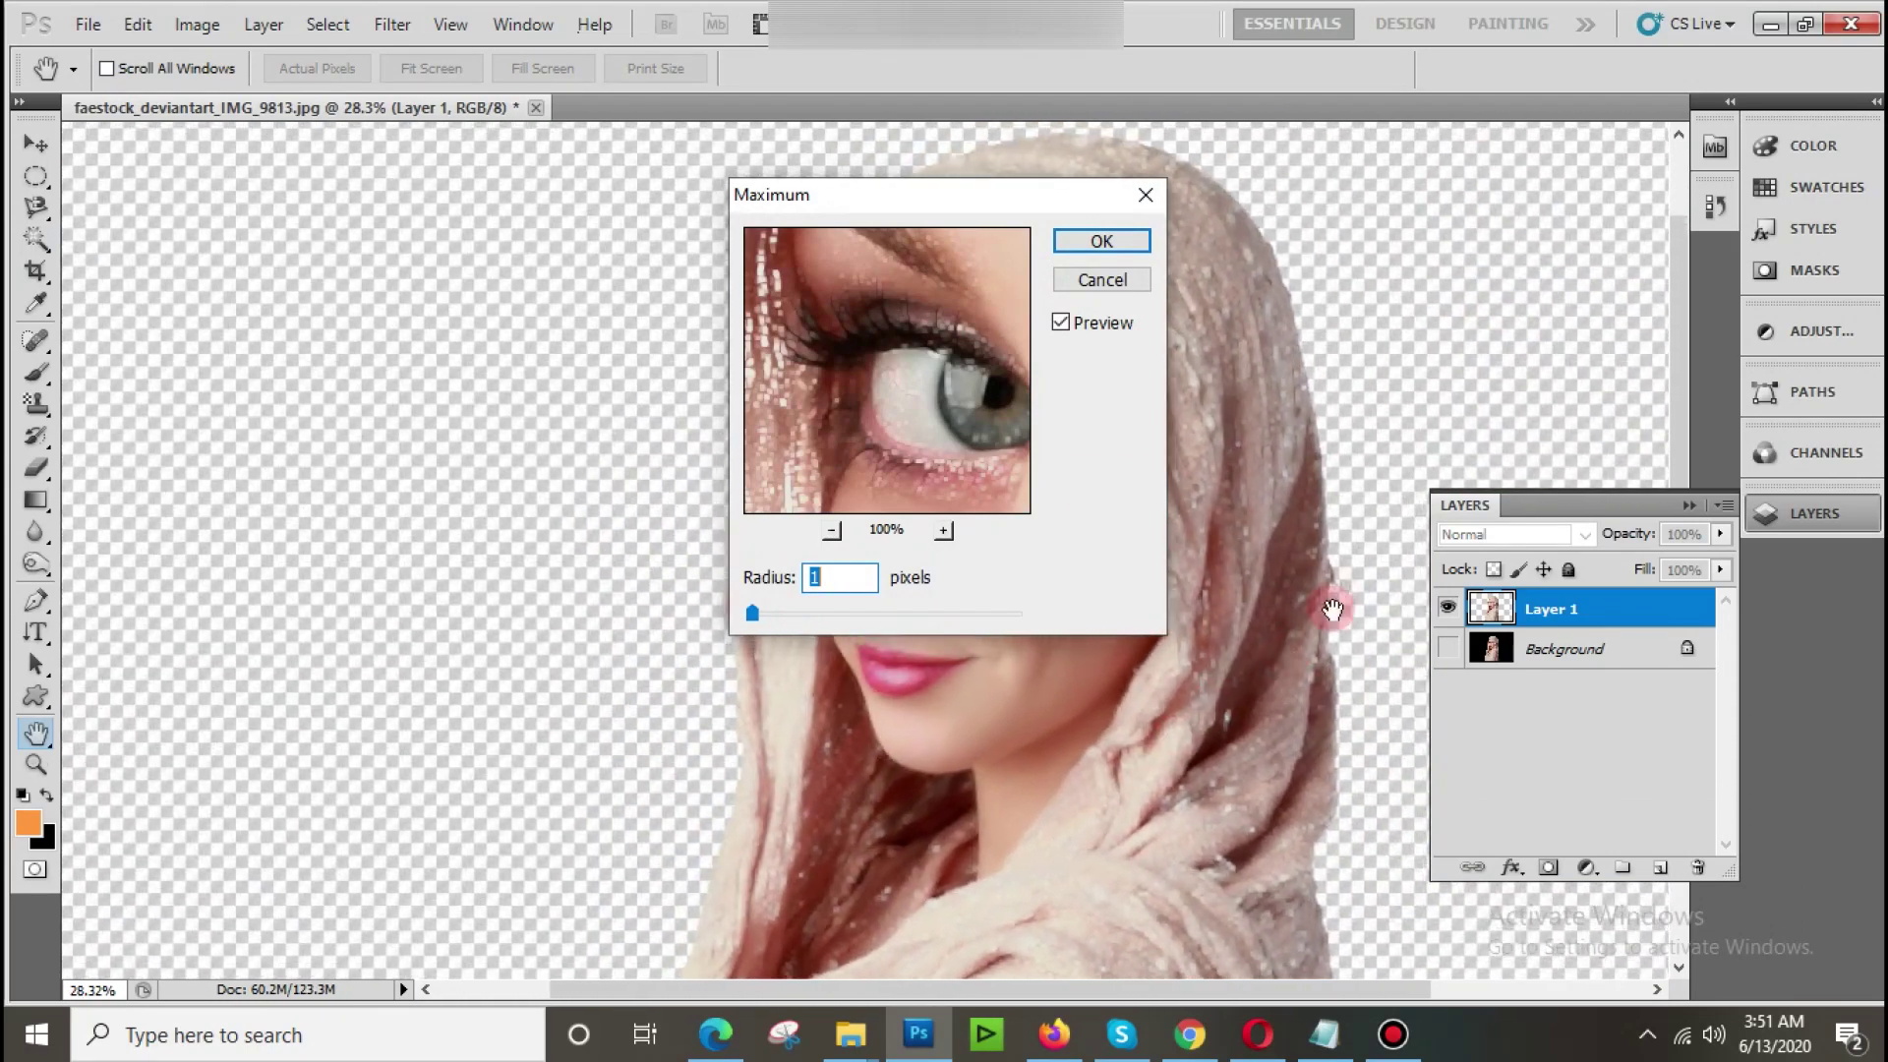
{"action": "scroll", "coordinate": [1378, 505], "scroll_direction": "up", "scroll_amount": 3}
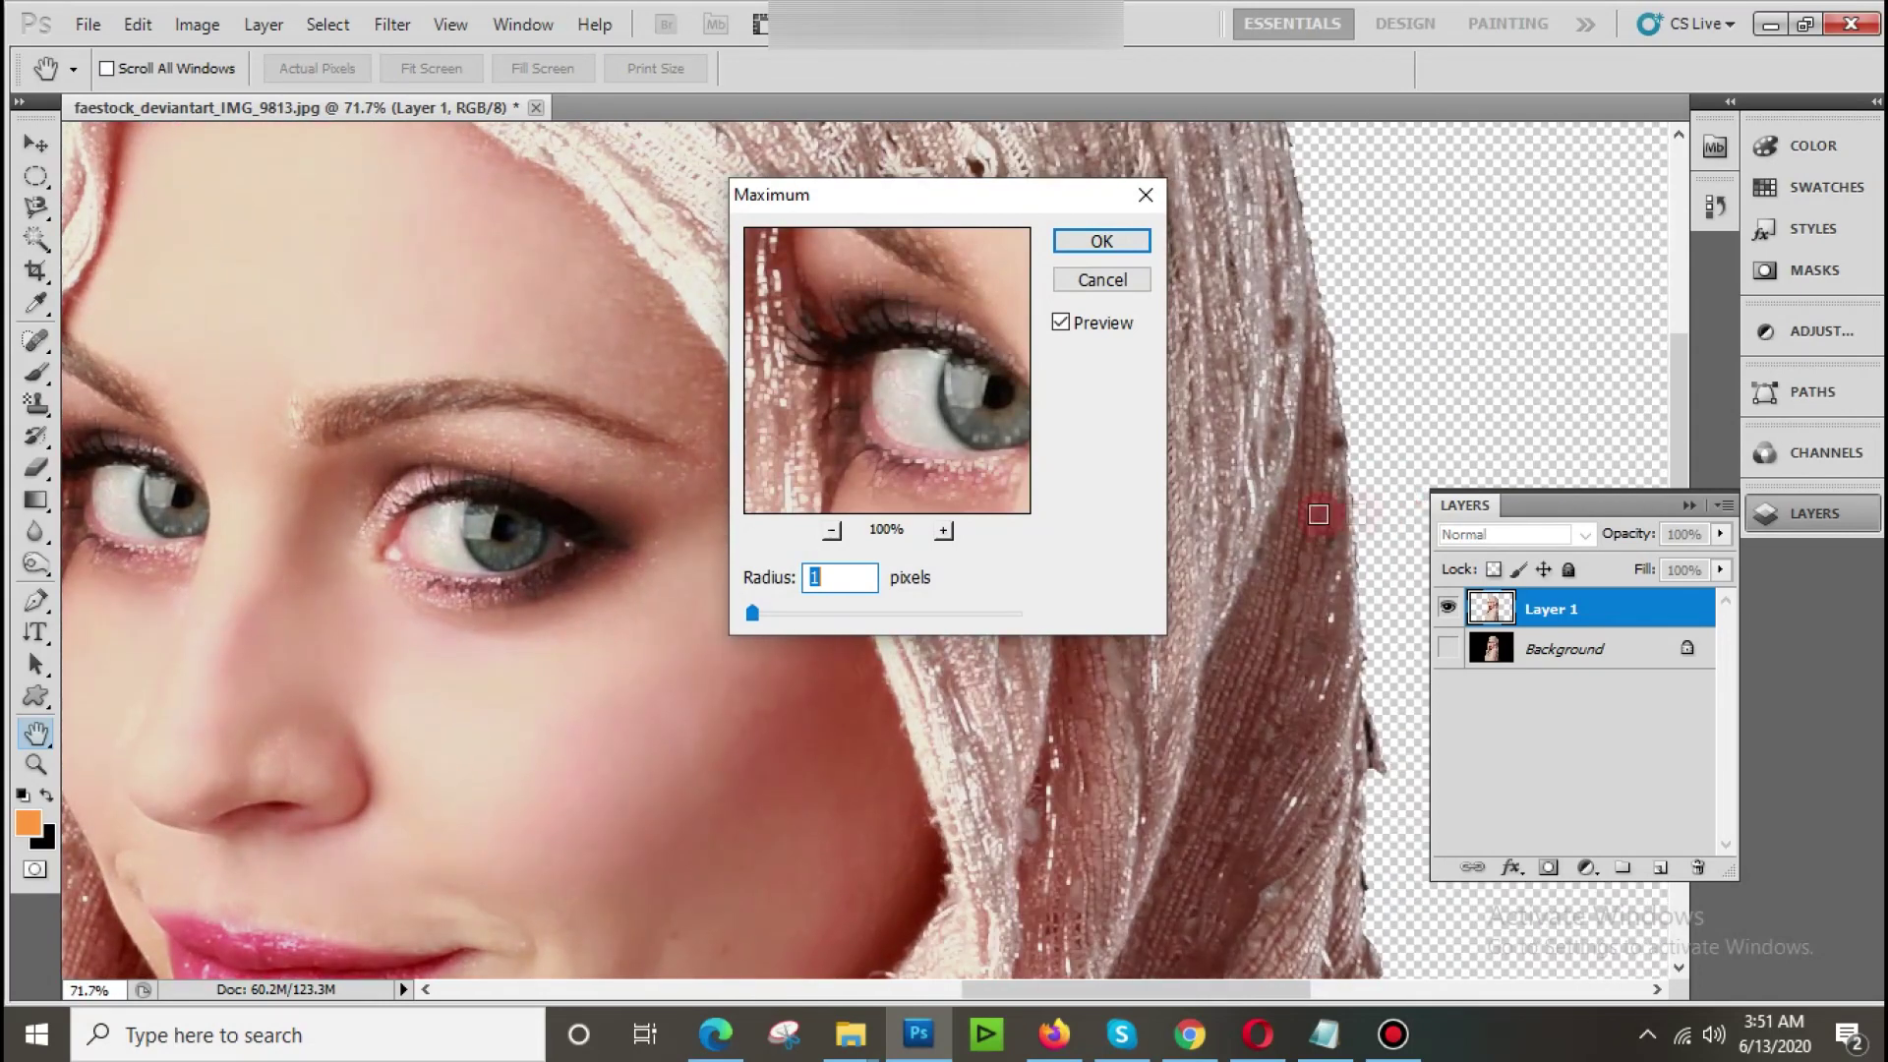
{"action": "key", "text": "Up"}
{"action": "scroll", "coordinate": [716, 789], "scroll_direction": "down", "scroll_amount": 5}
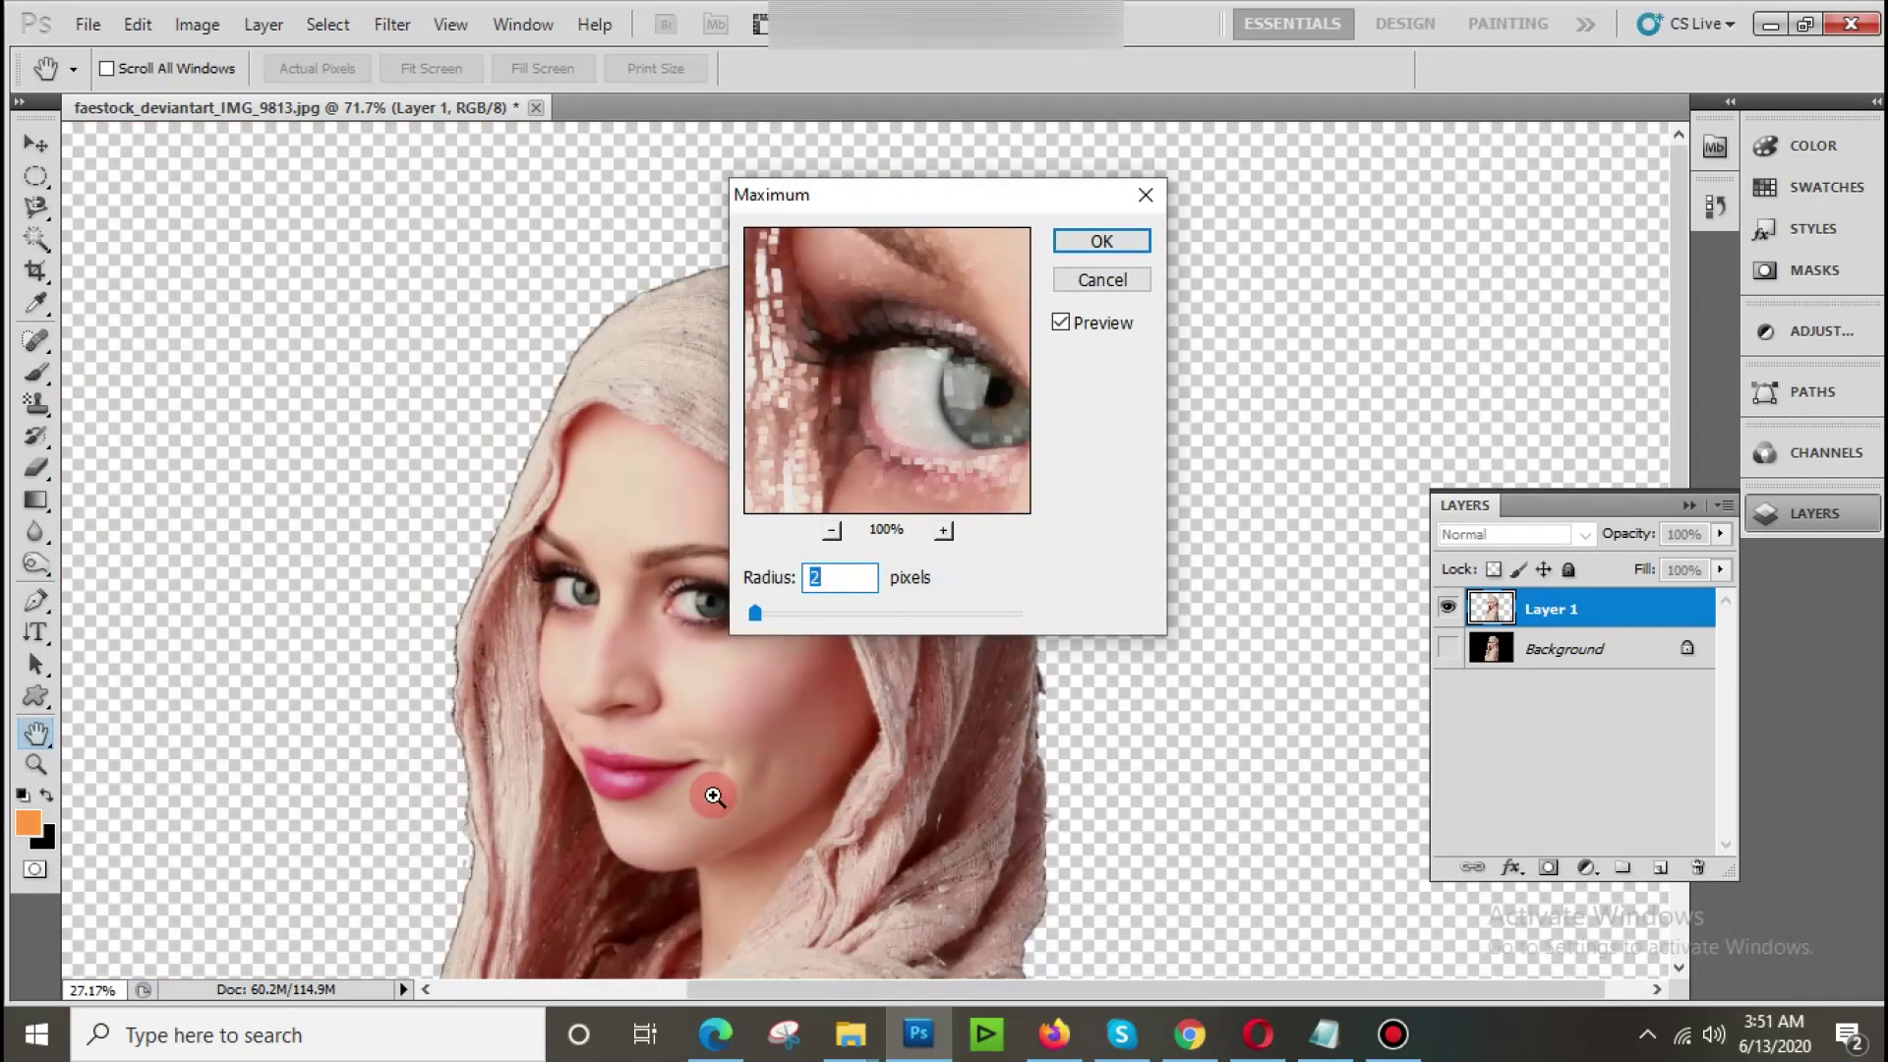
{"action": "left_click_drag", "start_coordinate": [728, 824], "coordinate": [768, 661]}
{"action": "mouse_move", "coordinate": [845, 233]}
{"action": "left_mouse_down"}
{"action": "mouse_move", "coordinate": [842, 172]}
{"action": "mouse_move", "coordinate": [1142, 193]}
{"action": "left_mouse_up"}
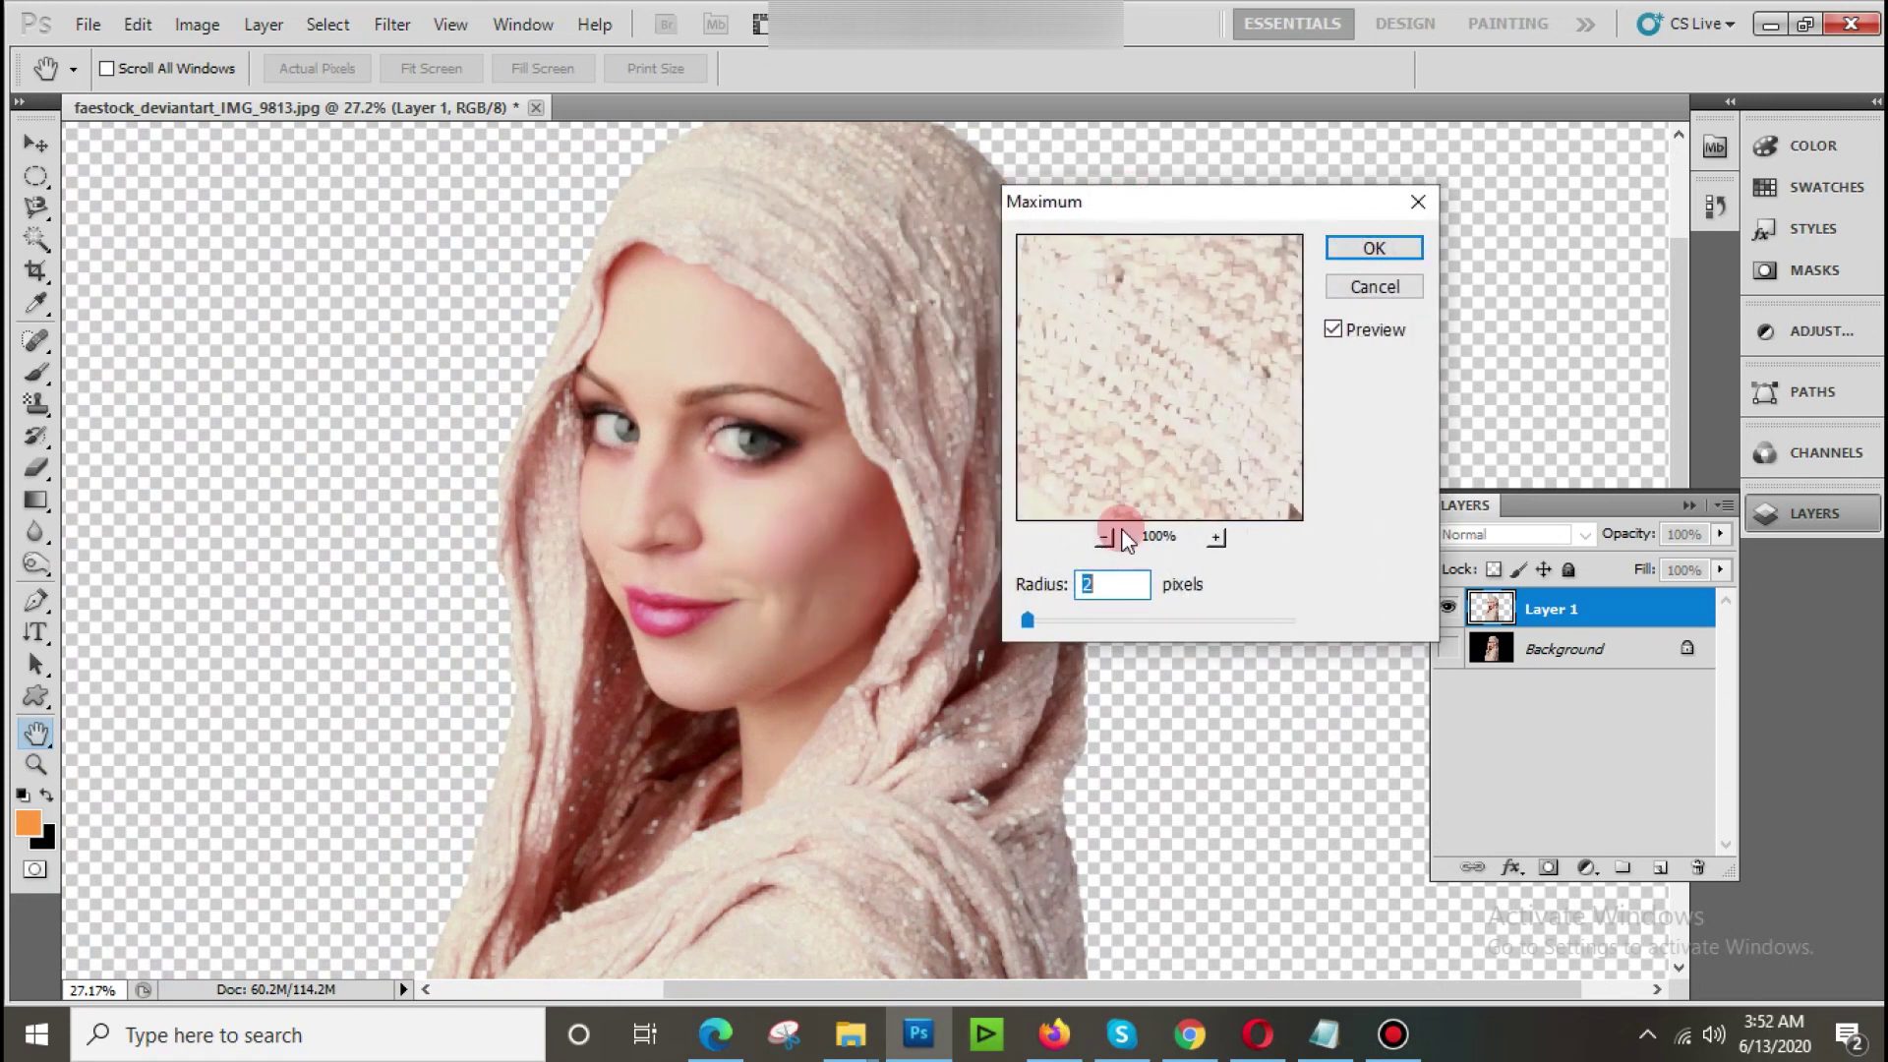
{"action": "left_click", "coordinate": [1105, 540]}
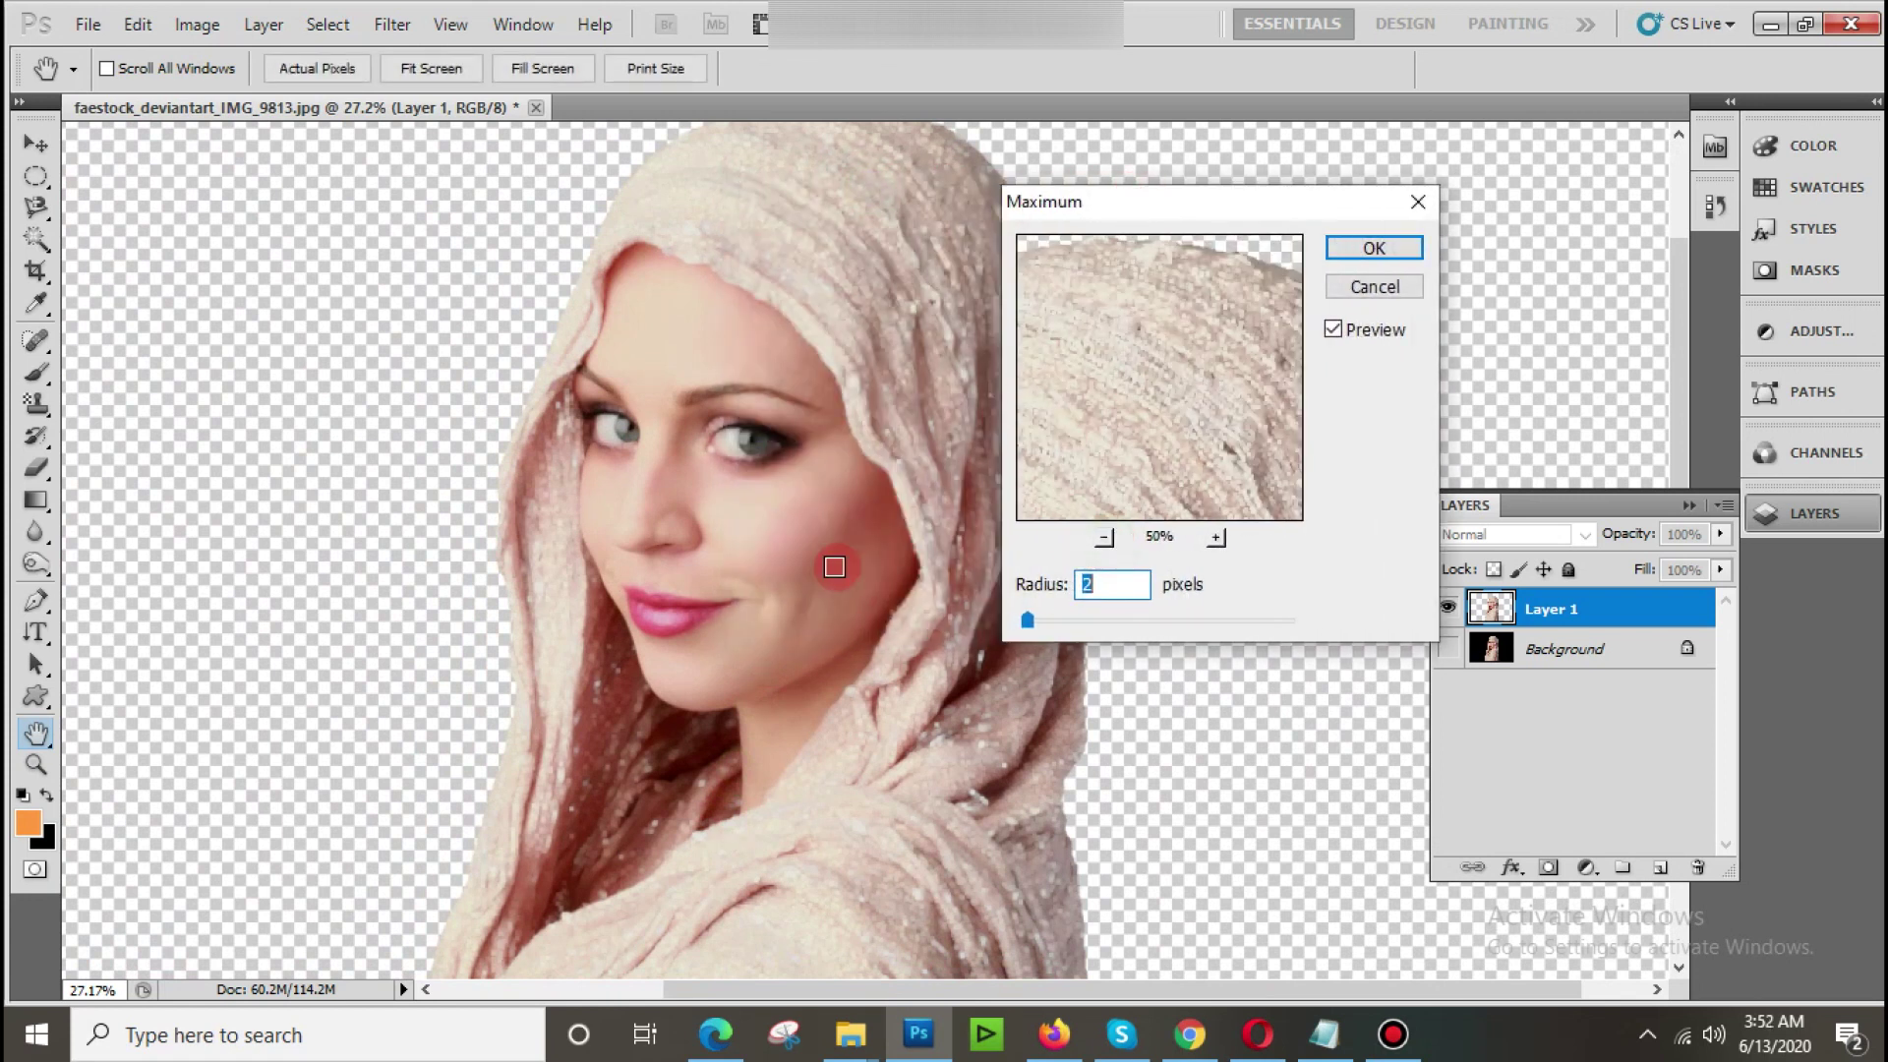
Step: Enter a 1.2 px radius and inspect the hood's edge in the preview
{"action": "type", "text": "1.2"}
{"action": "left_click_drag", "start_coordinate": [1033, 739], "coordinate": [1189, 755]}
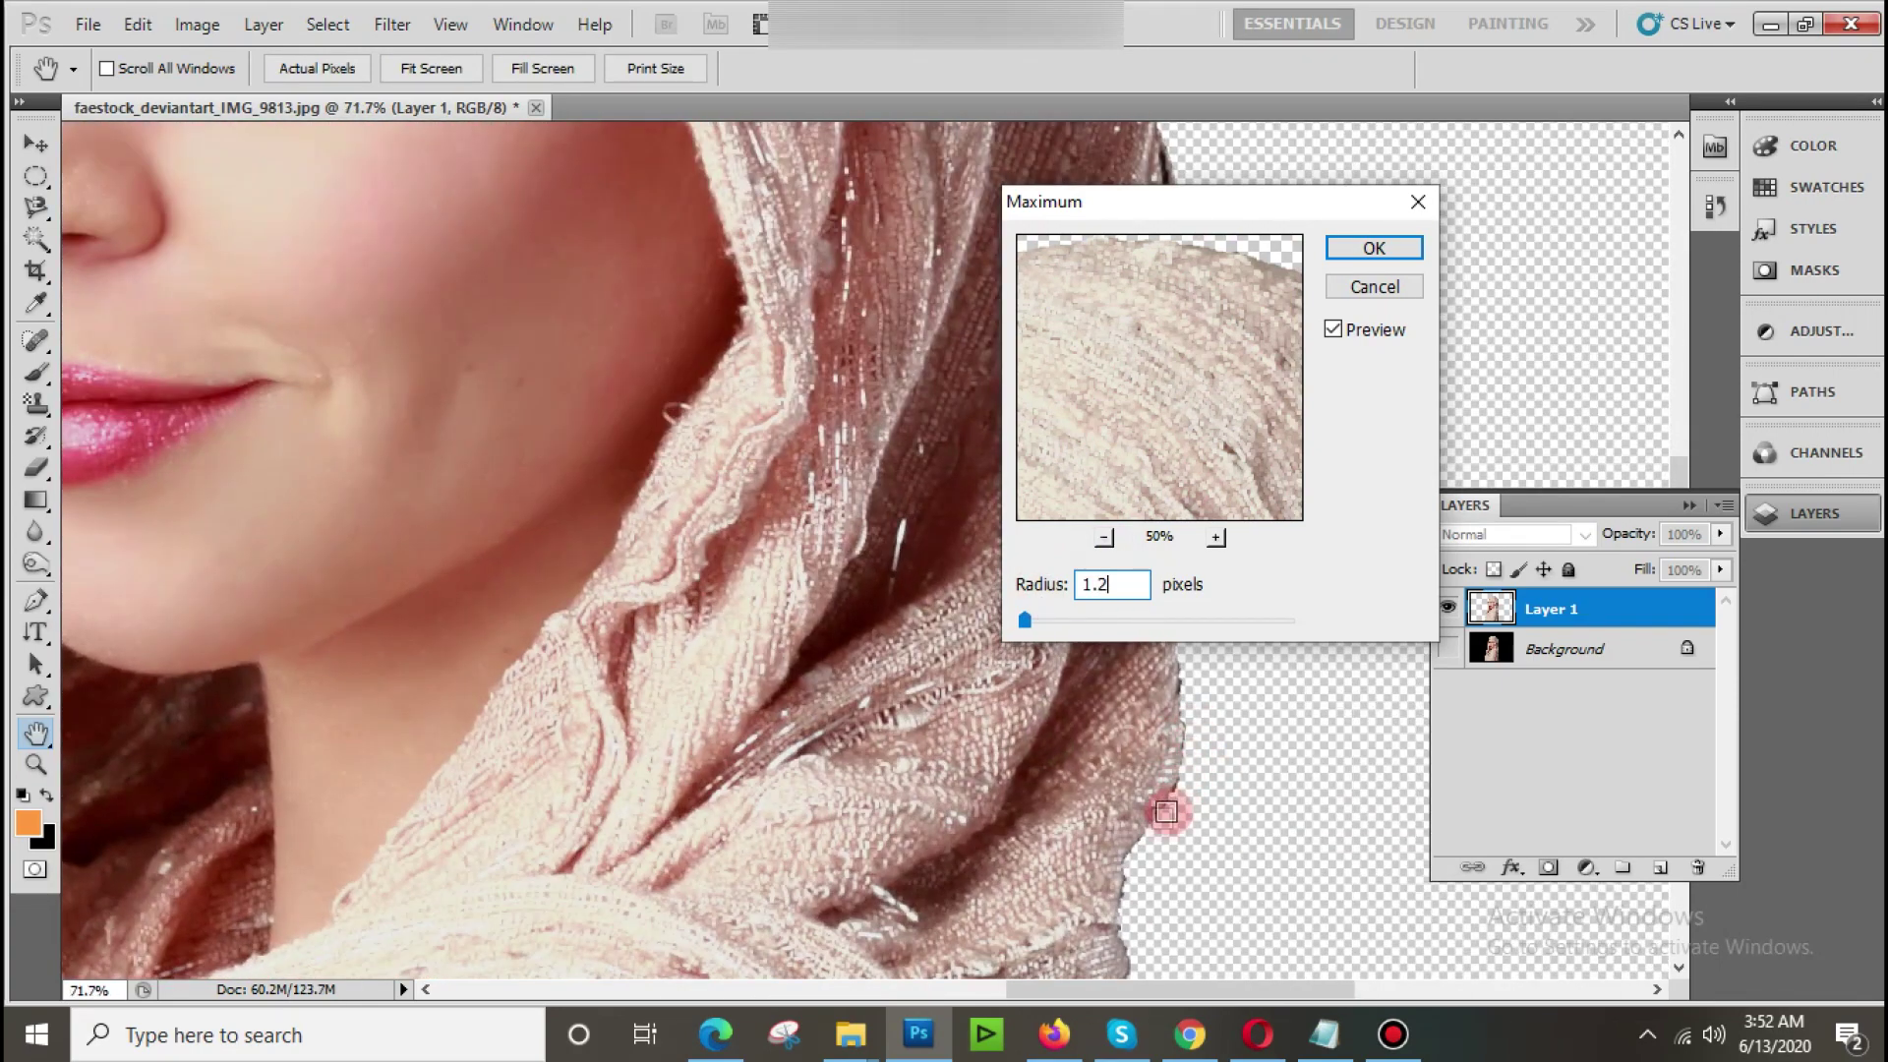
{"action": "mouse_move", "coordinate": [1155, 888]}
{"action": "left_mouse_down"}
{"action": "mouse_move", "coordinate": [1206, 872]}
{"action": "mouse_move", "coordinate": [962, 685]}
{"action": "left_mouse_up"}
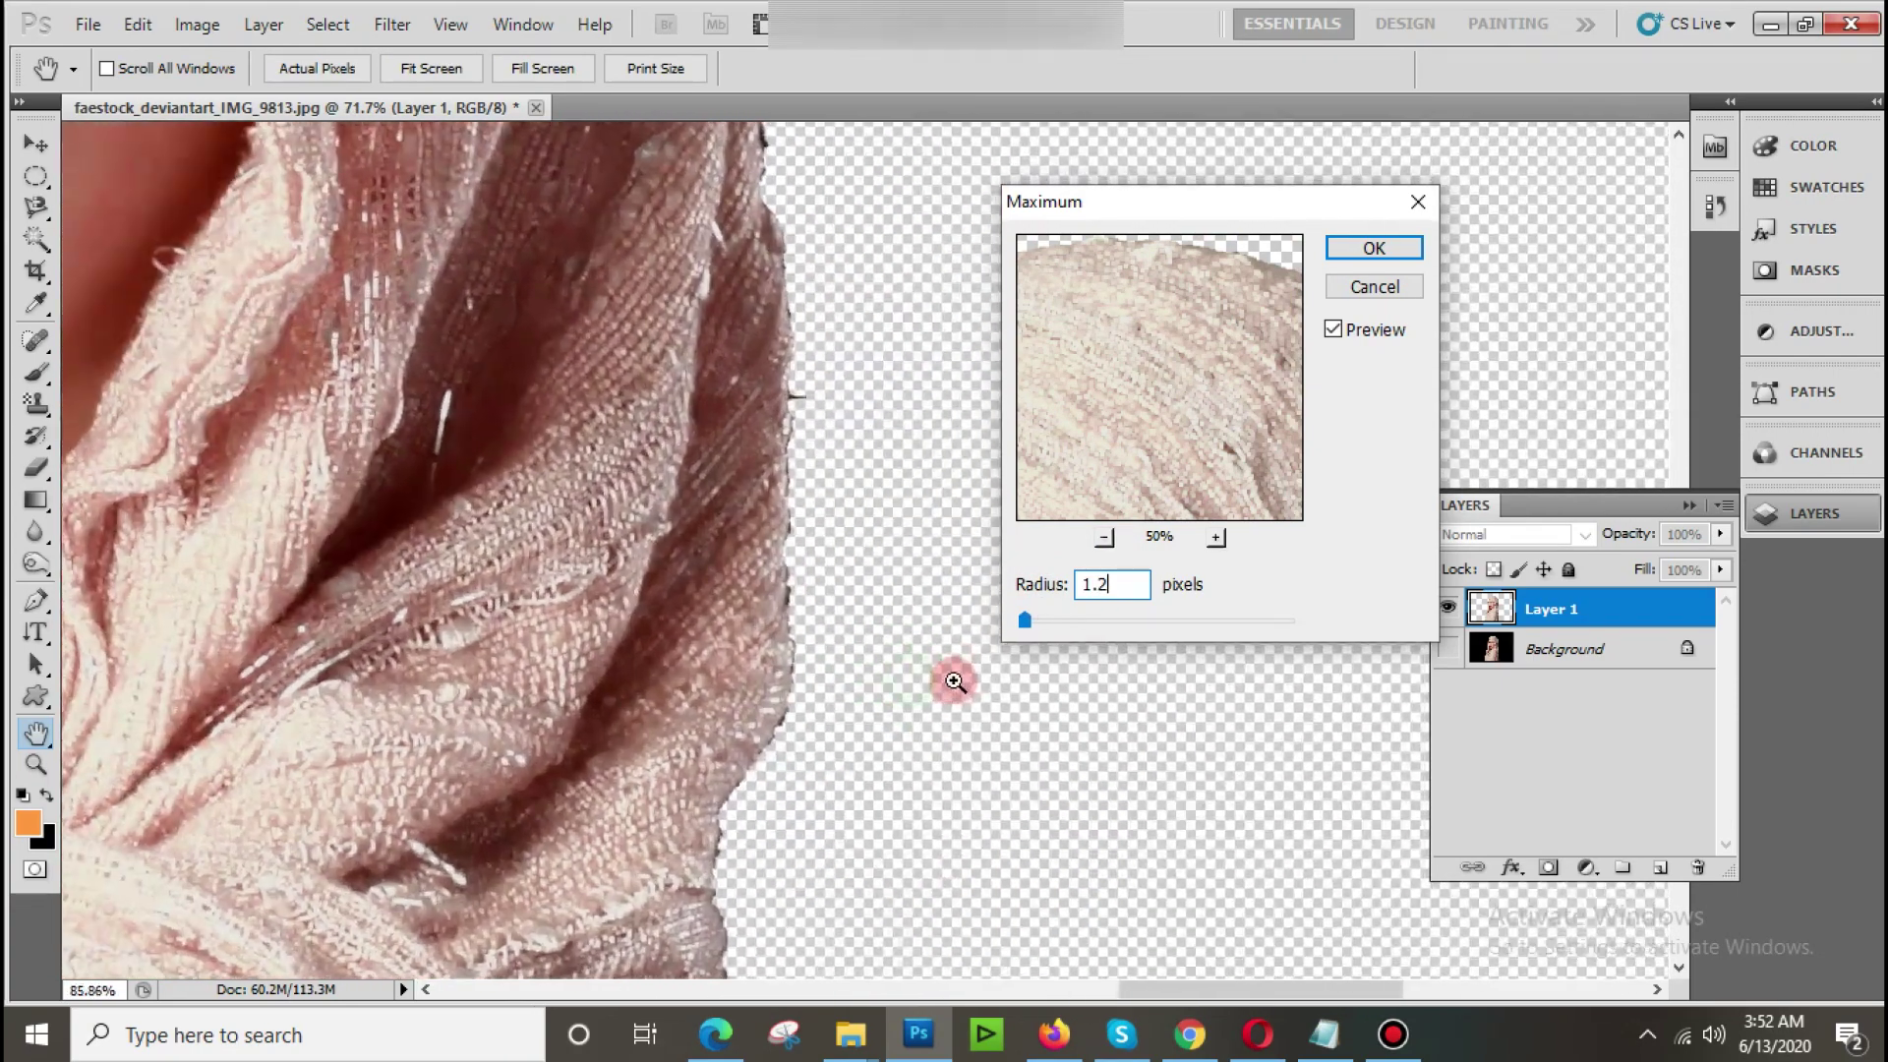
{"action": "mouse_move", "coordinate": [658, 917]}
{"action": "left_mouse_down"}
{"action": "mouse_move", "coordinate": [741, 498]}
{"action": "mouse_move", "coordinate": [847, 666]}
{"action": "mouse_move", "coordinate": [889, 801]}
{"action": "left_mouse_up"}
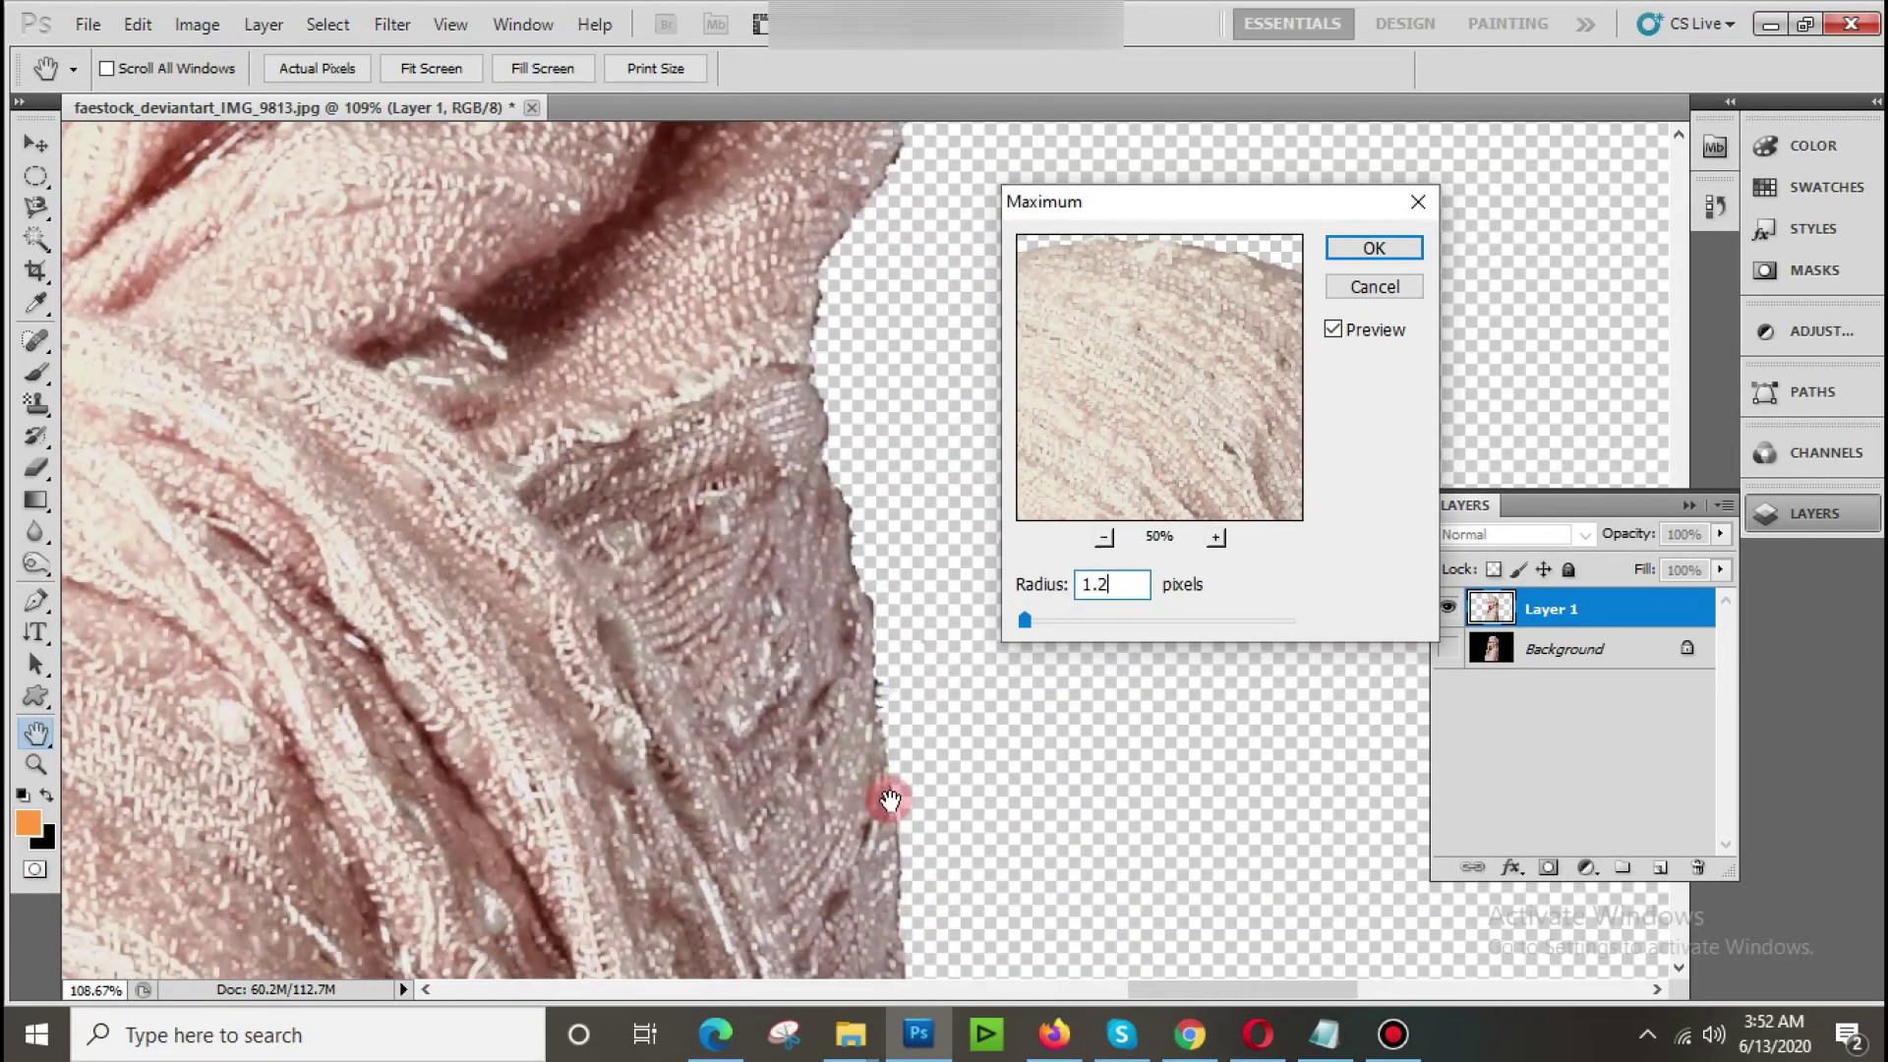
{"action": "mouse_move", "coordinate": [802, 702]}
{"action": "left_mouse_down"}
{"action": "mouse_move", "coordinate": [582, 734]}
{"action": "mouse_move", "coordinate": [602, 736]}
{"action": "left_mouse_up"}
{"action": "left_click_drag", "start_coordinate": [829, 736], "coordinate": [847, 737]}
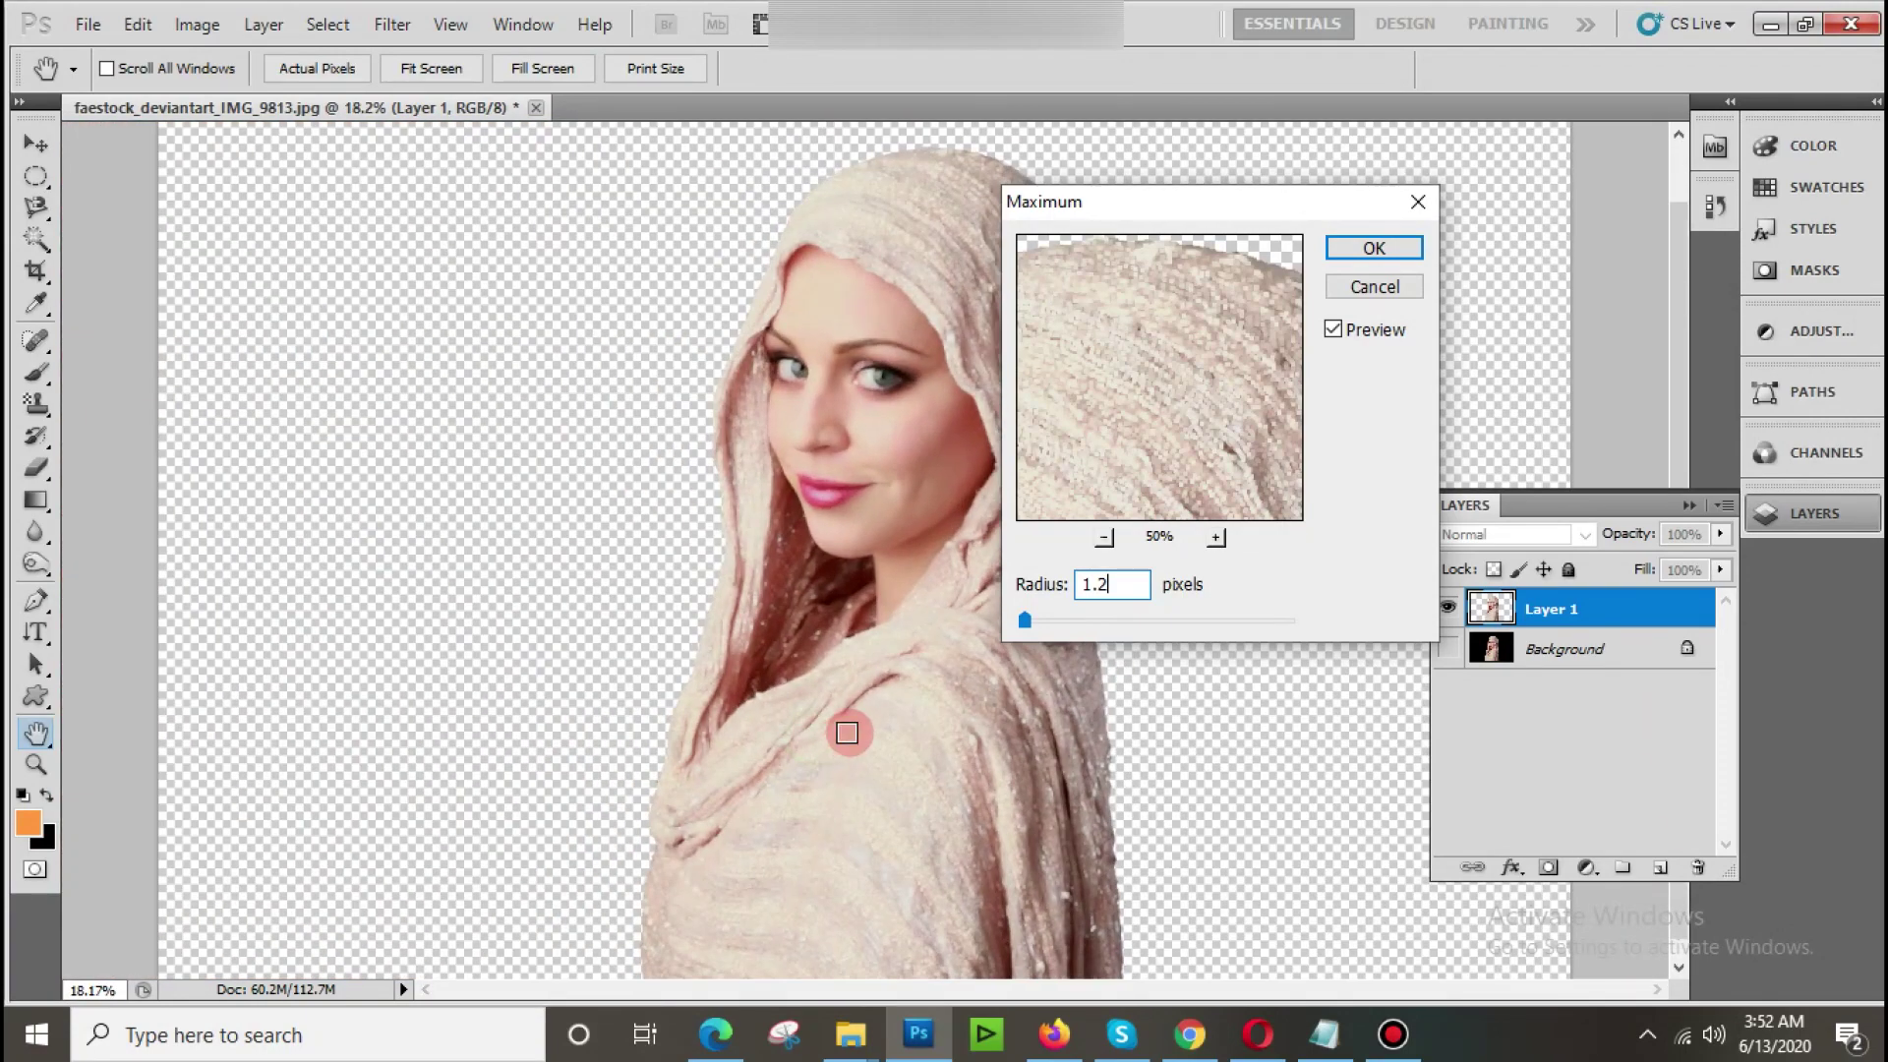
{"action": "left_click", "coordinate": [848, 1023]}
{"action": "left_click", "coordinate": [854, 1030]}
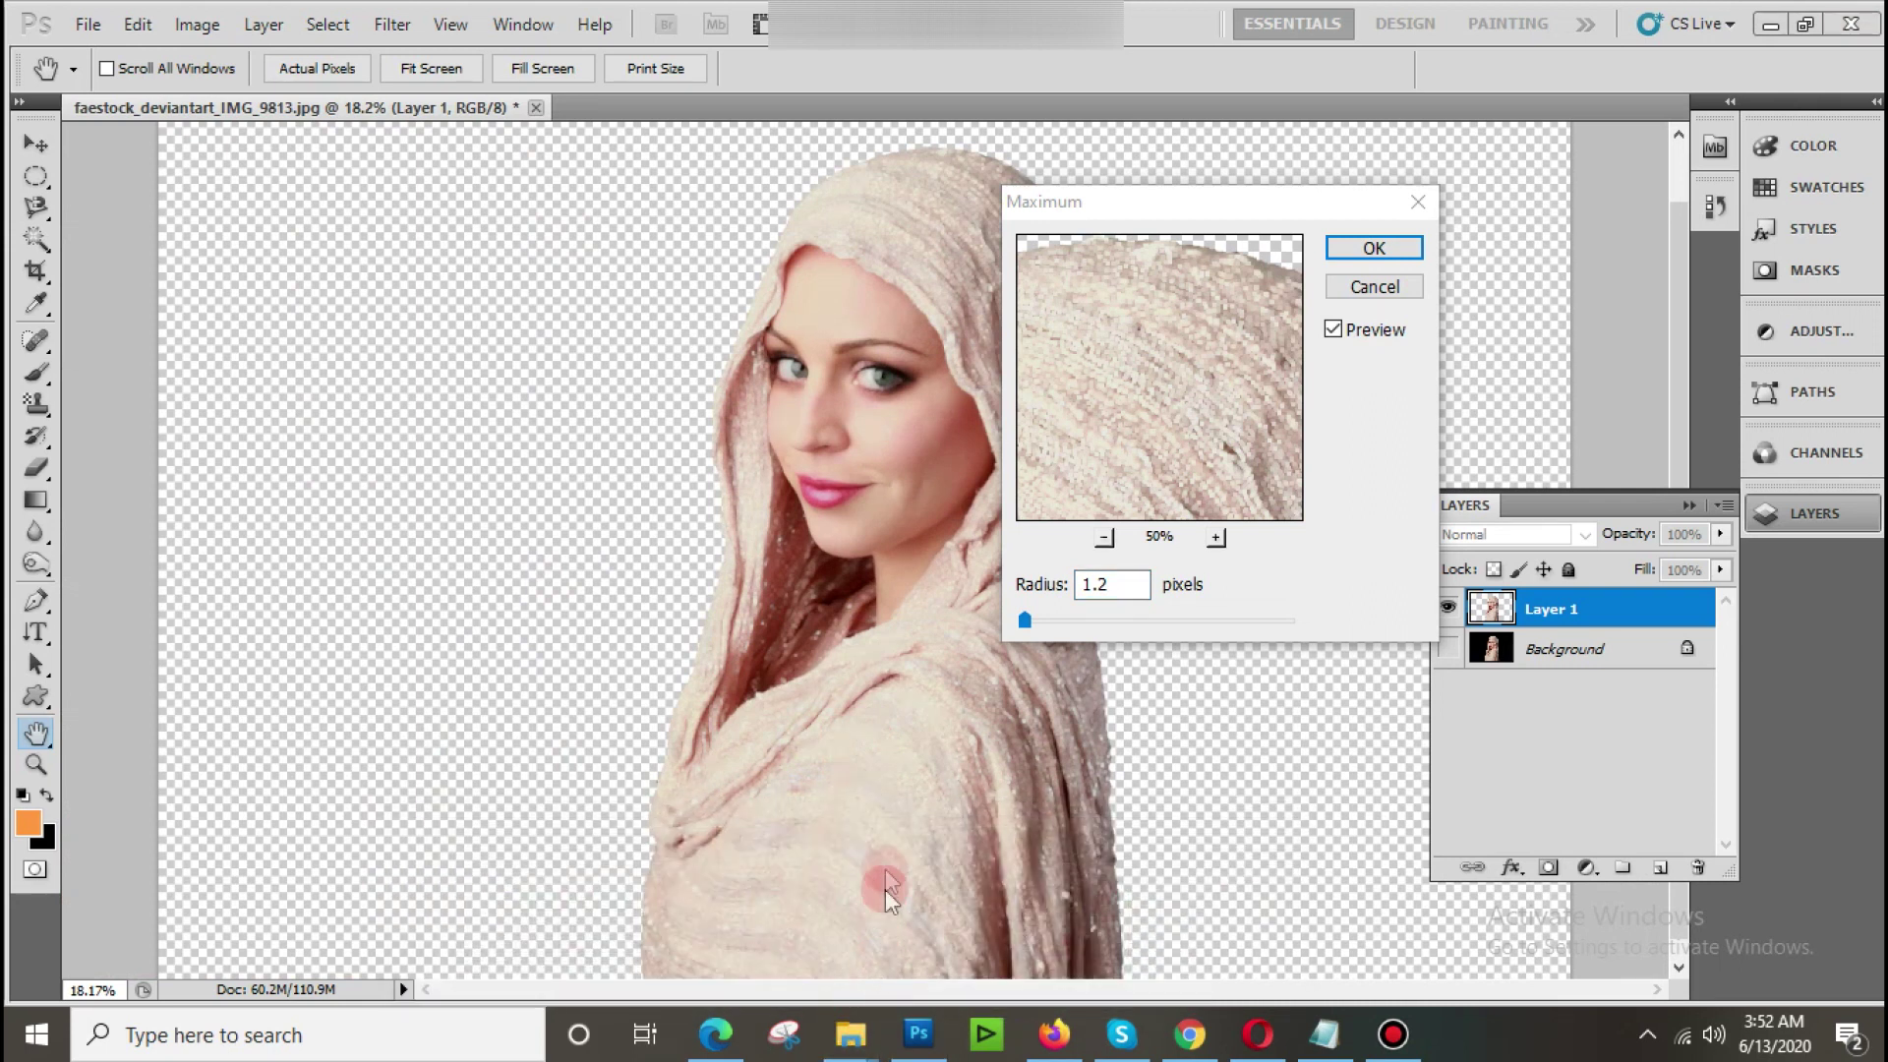
Step: Apply the Maximum filter, fixing the radius after the whole-number error
{"action": "left_click", "coordinate": [1382, 252]}
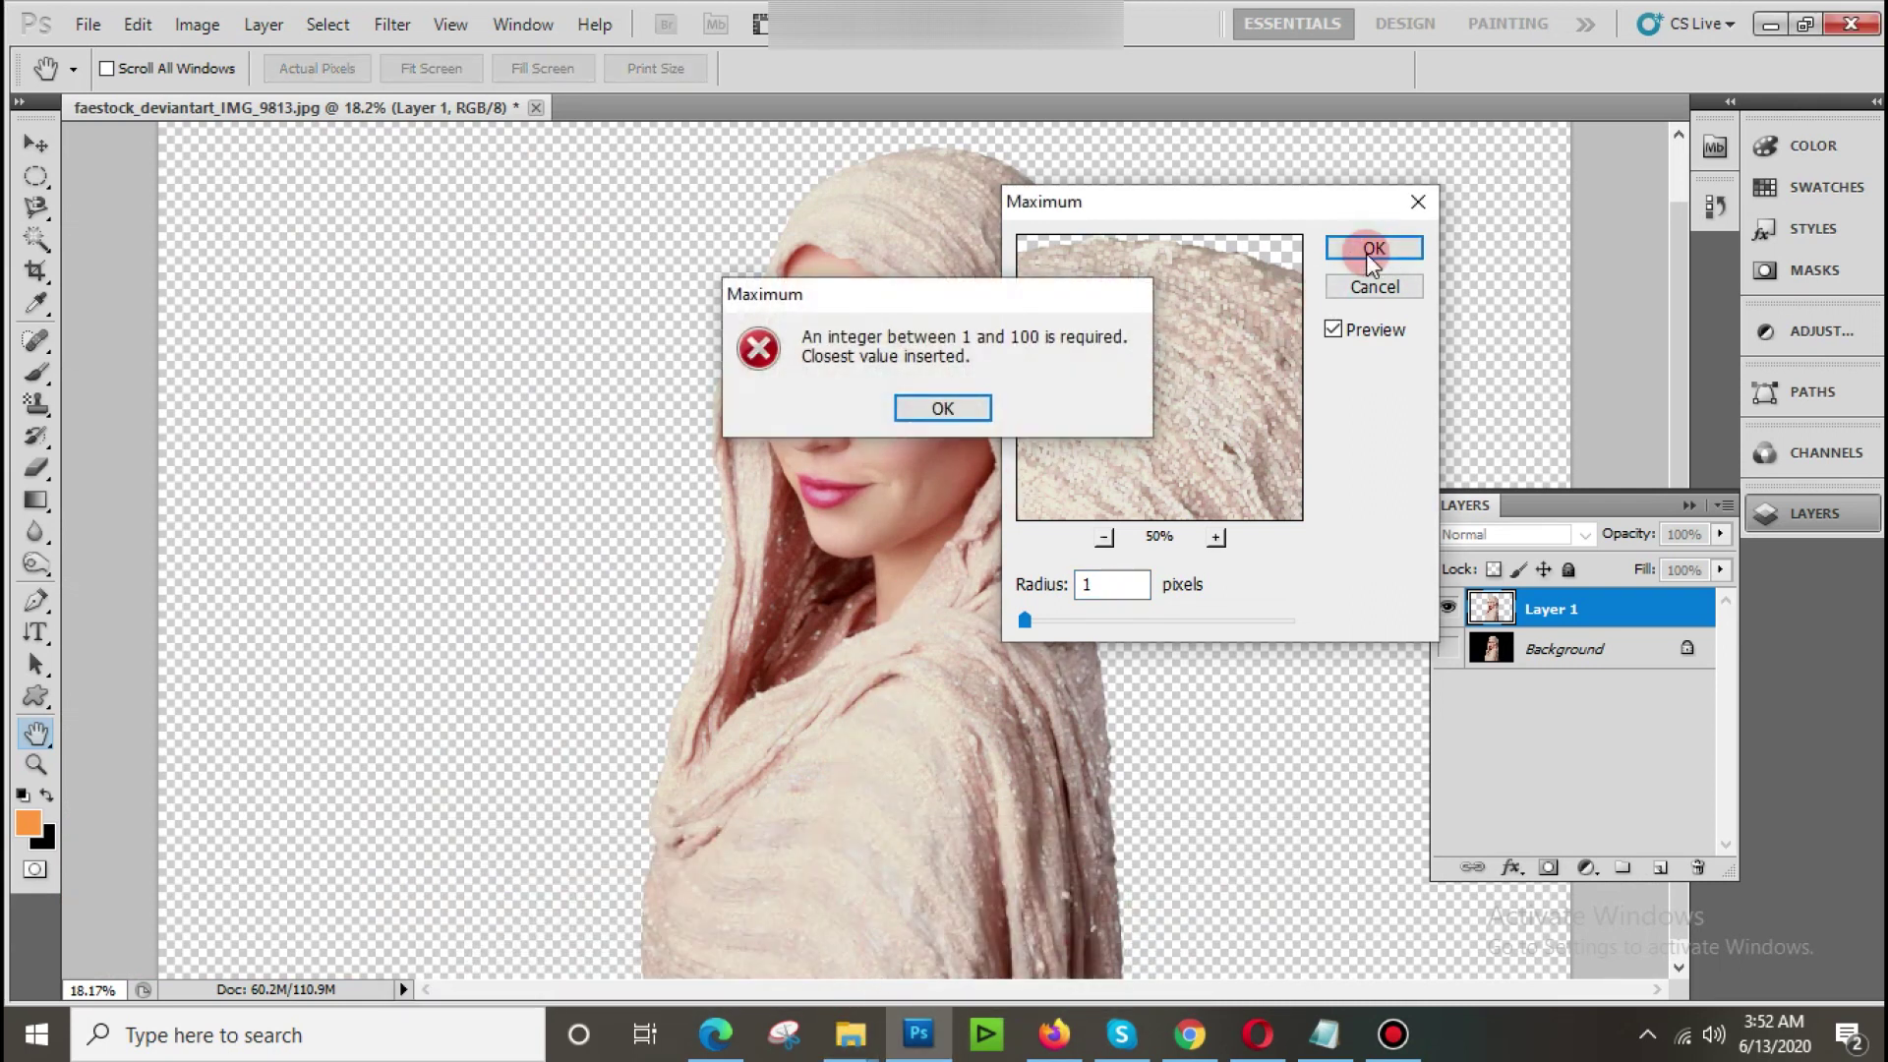
{"action": "left_click", "coordinate": [928, 411]}
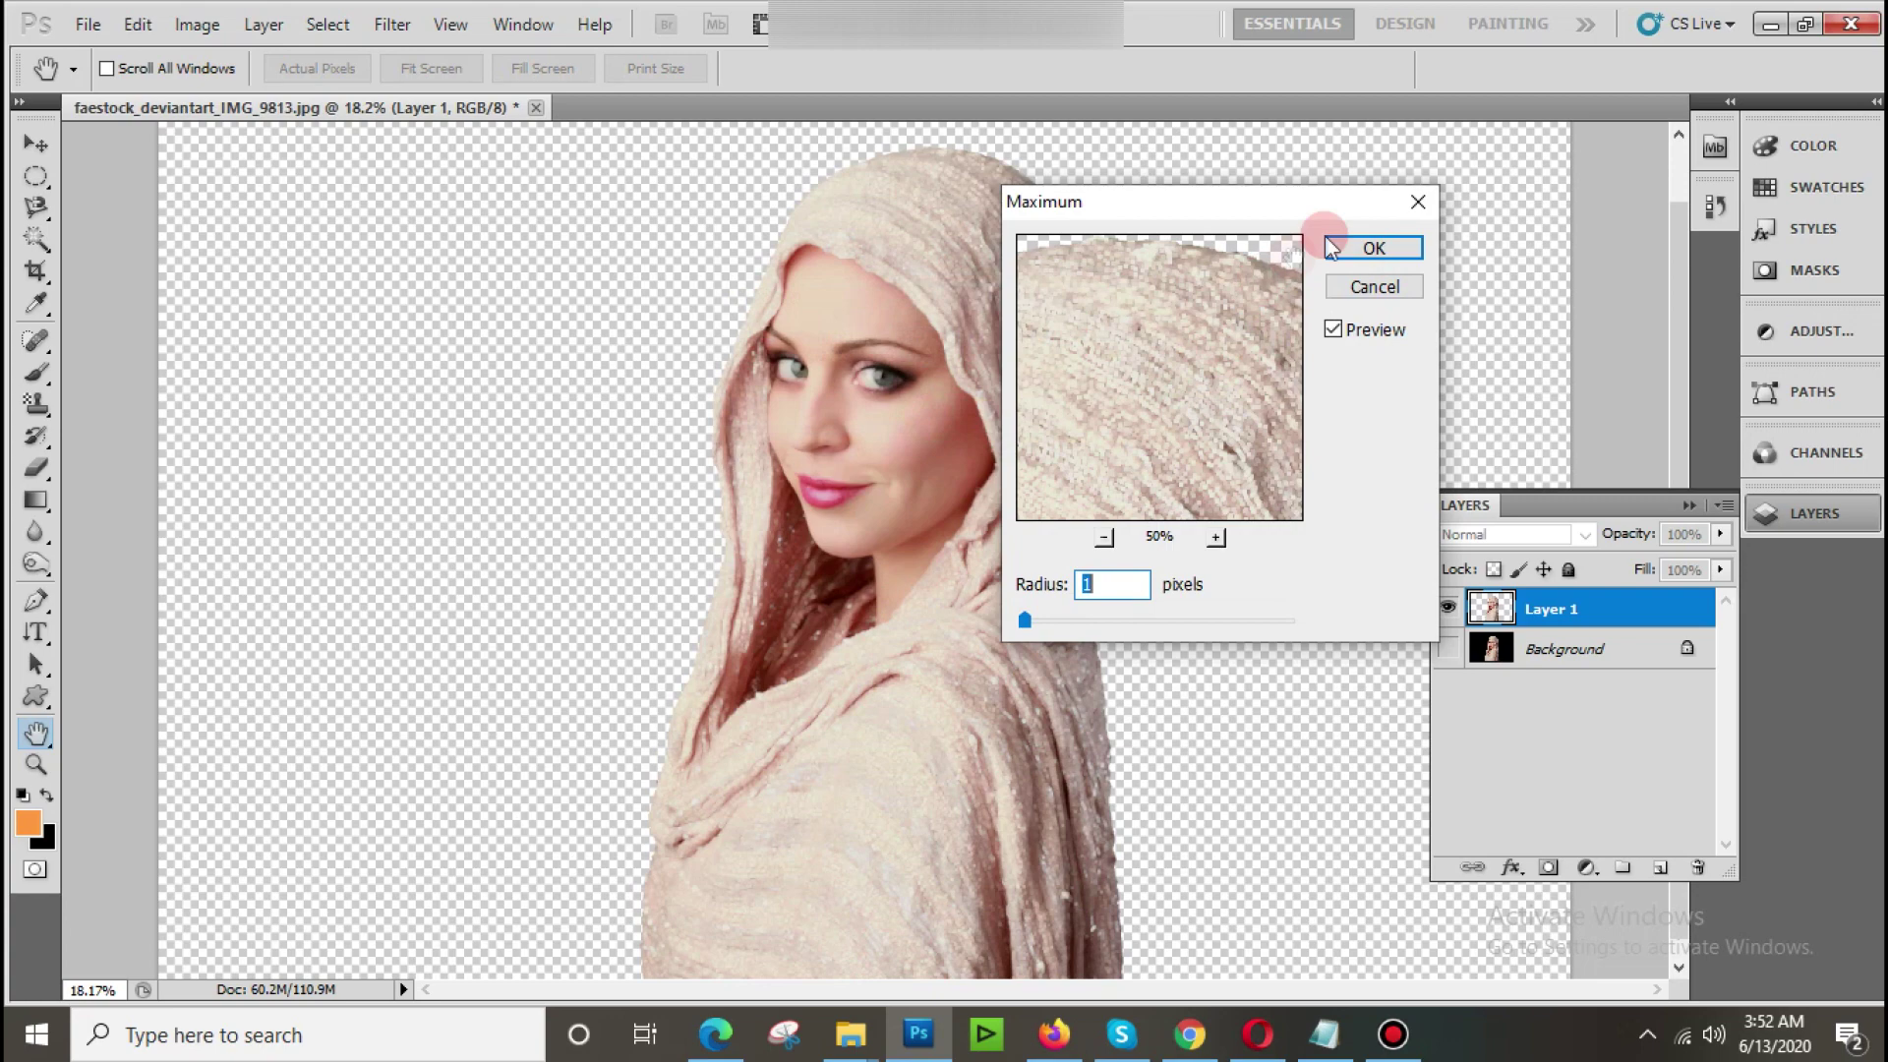
{"action": "left_click", "coordinate": [1392, 252]}
{"action": "key", "text": "w"}
{"action": "left_click", "coordinate": [1199, 339]}
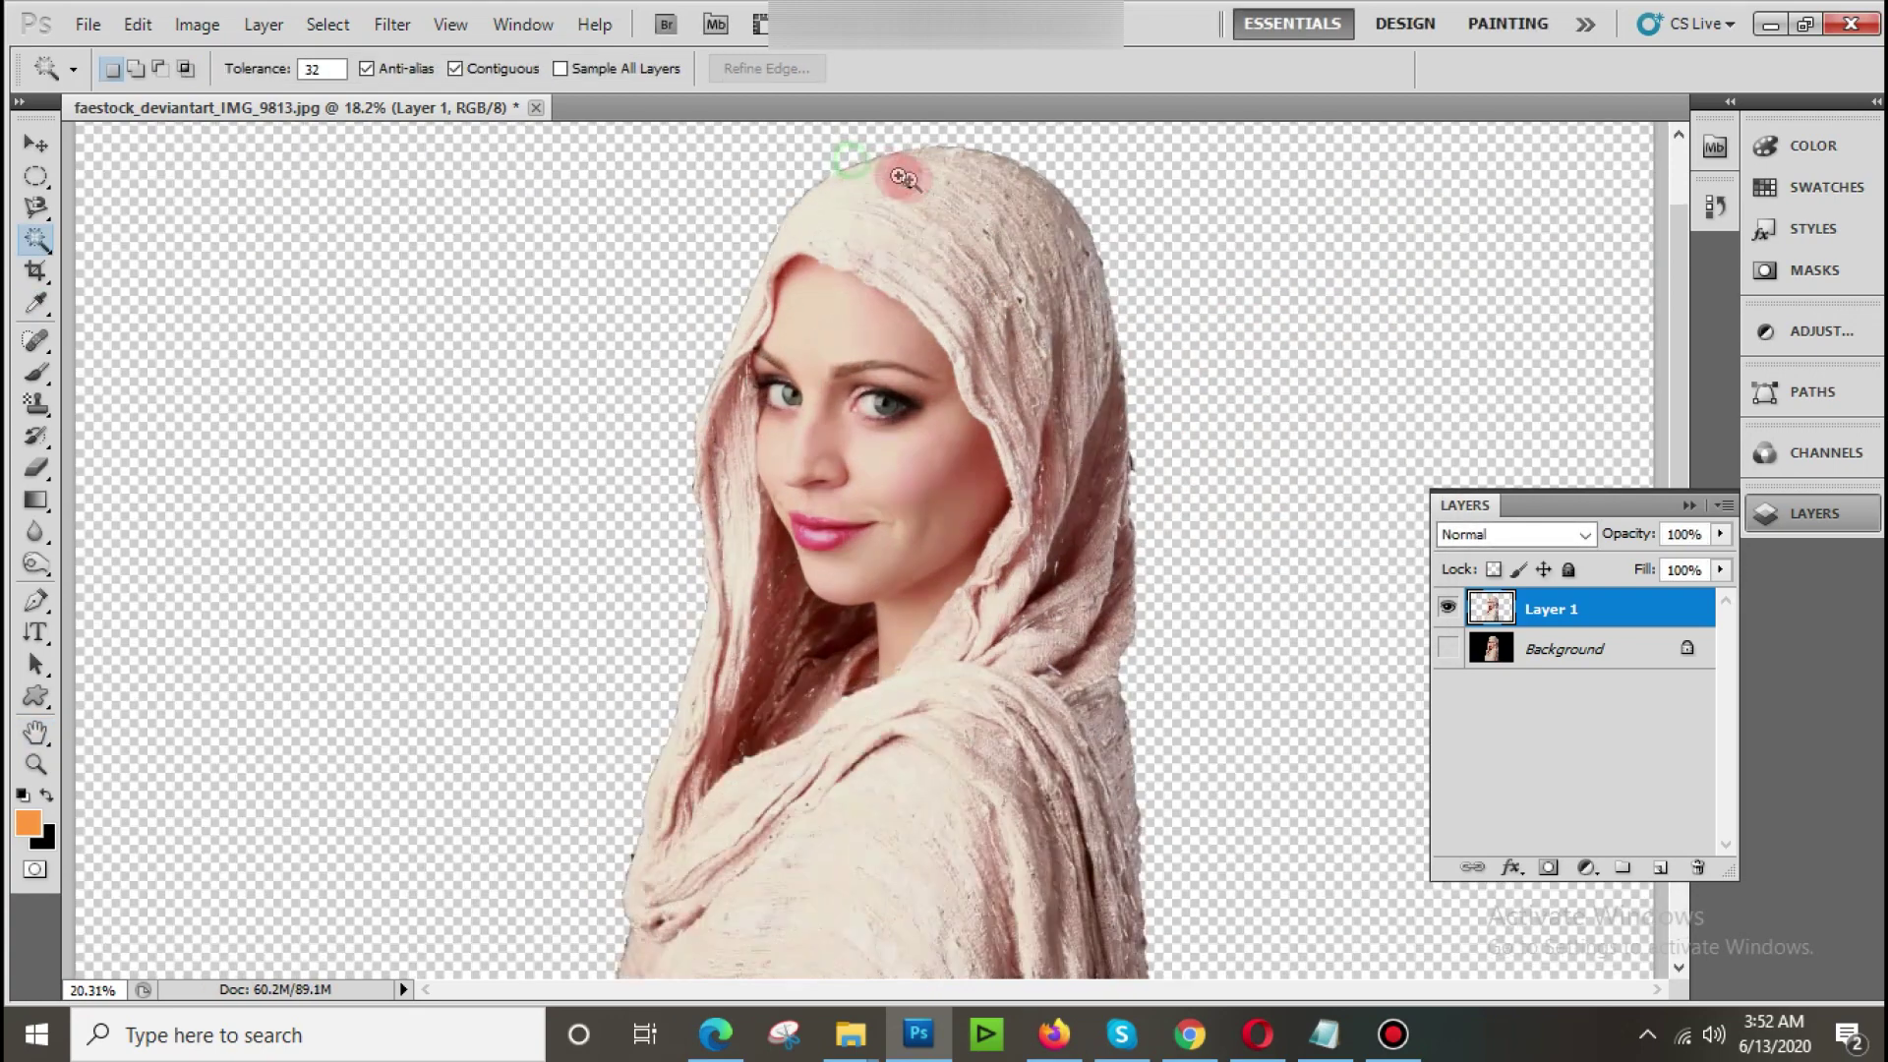
{"action": "left_click_drag", "start_coordinate": [840, 160], "coordinate": [1000, 236]}
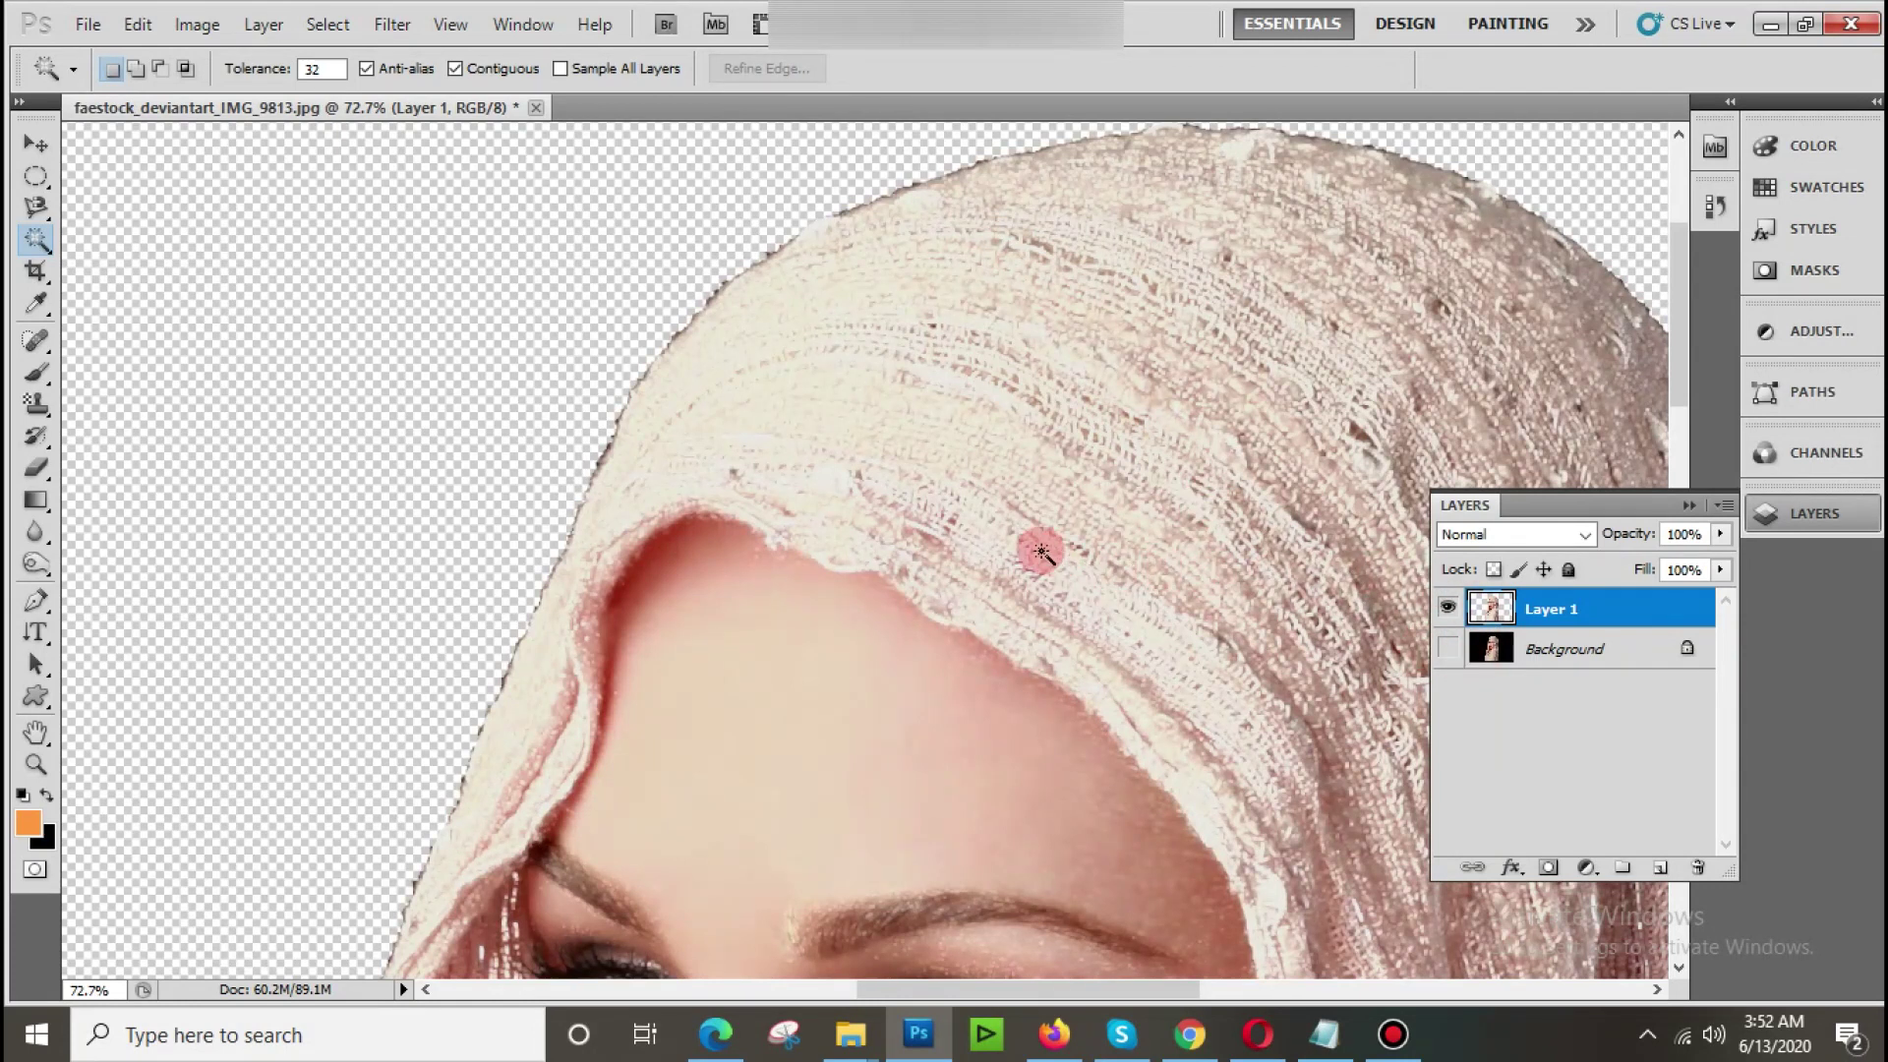
Step: Apply the Maximum filter a second time and review the face and shoulders
{"action": "key", "text": "alt+t"}
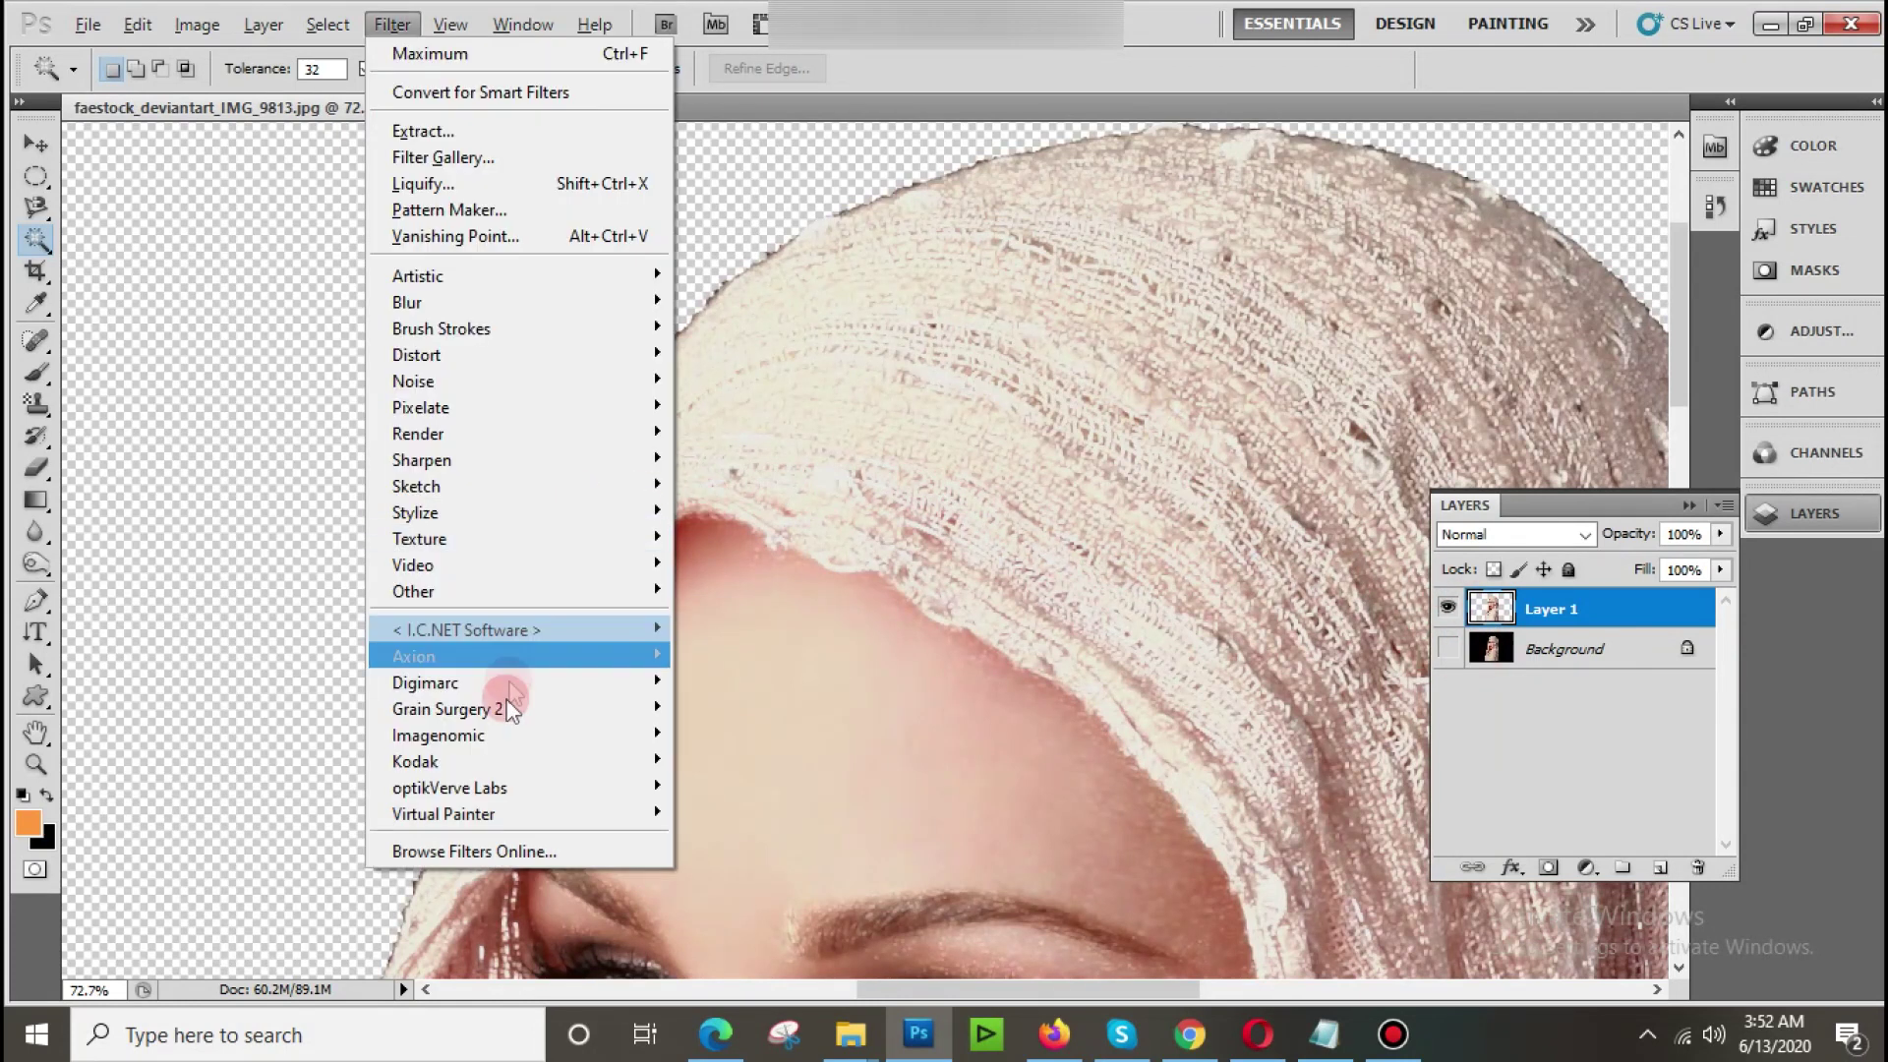
{"action": "left_click", "coordinate": [523, 588]}
{"action": "left_click", "coordinate": [726, 635]}
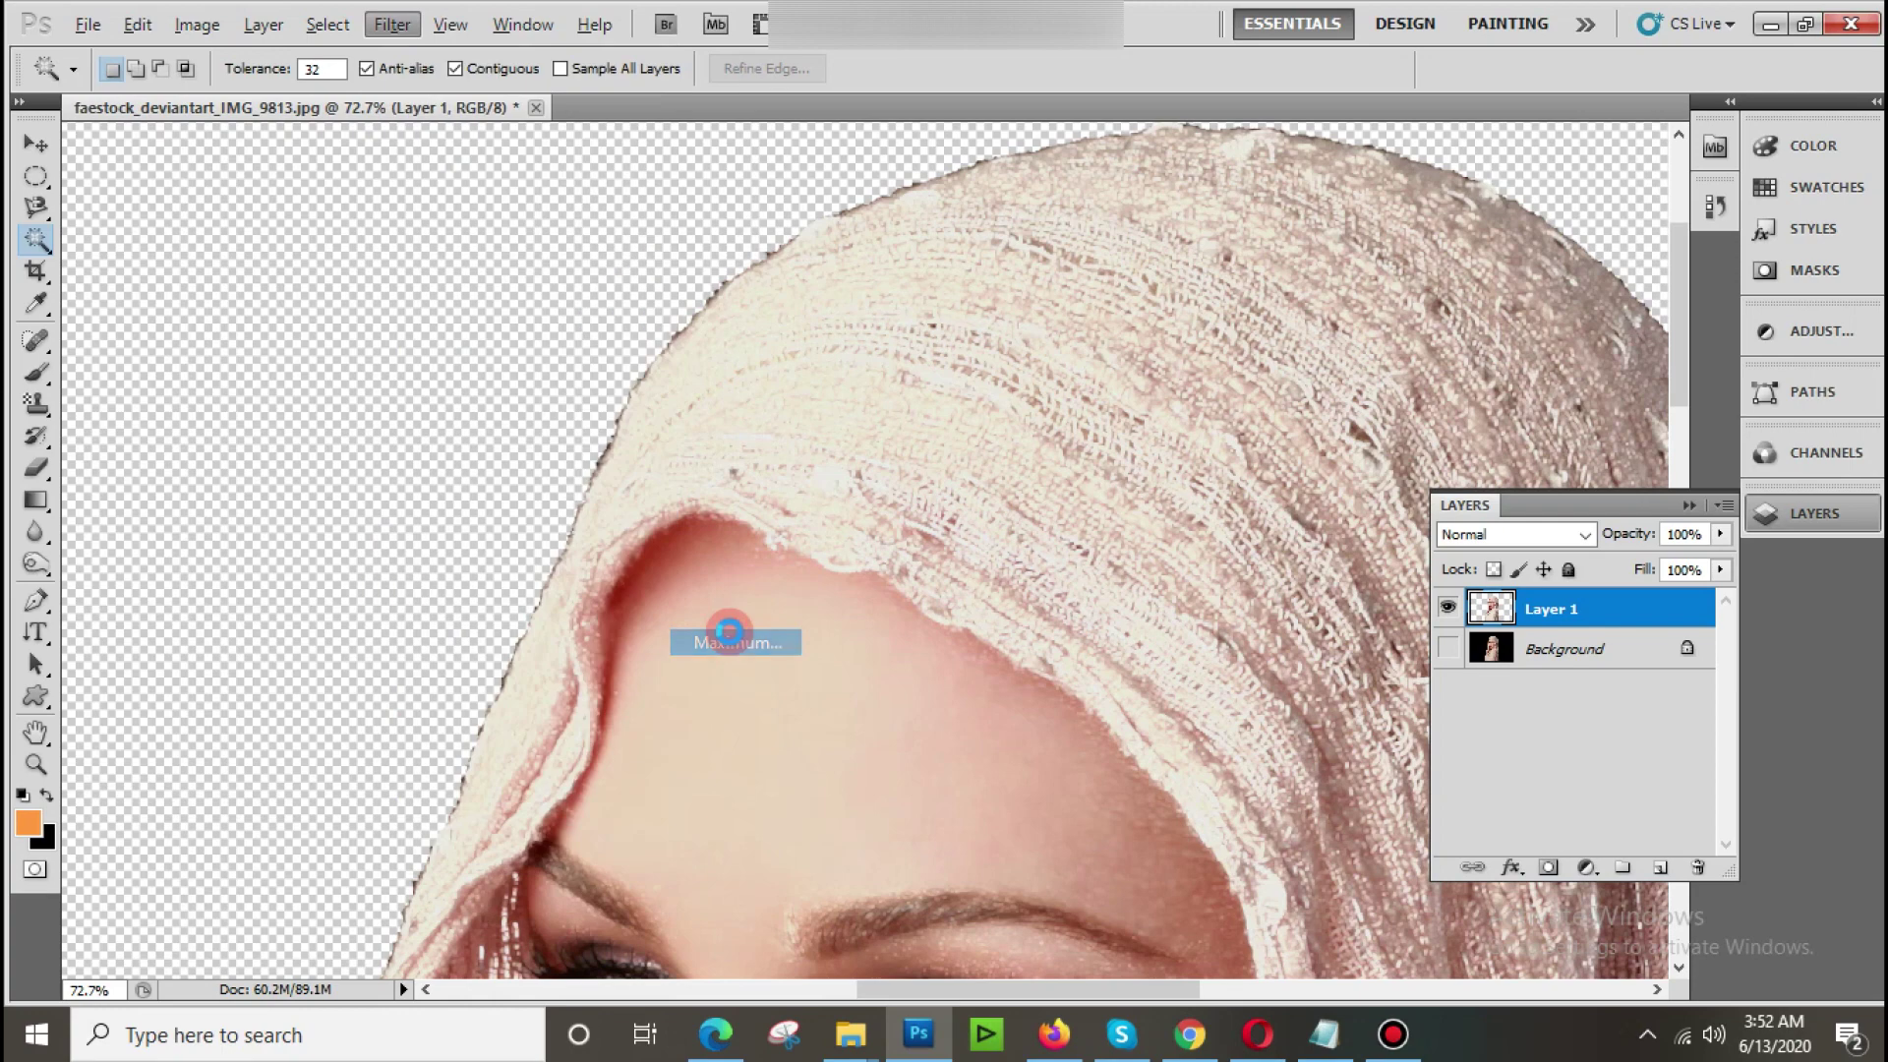
{"action": "key", "text": "Escape"}
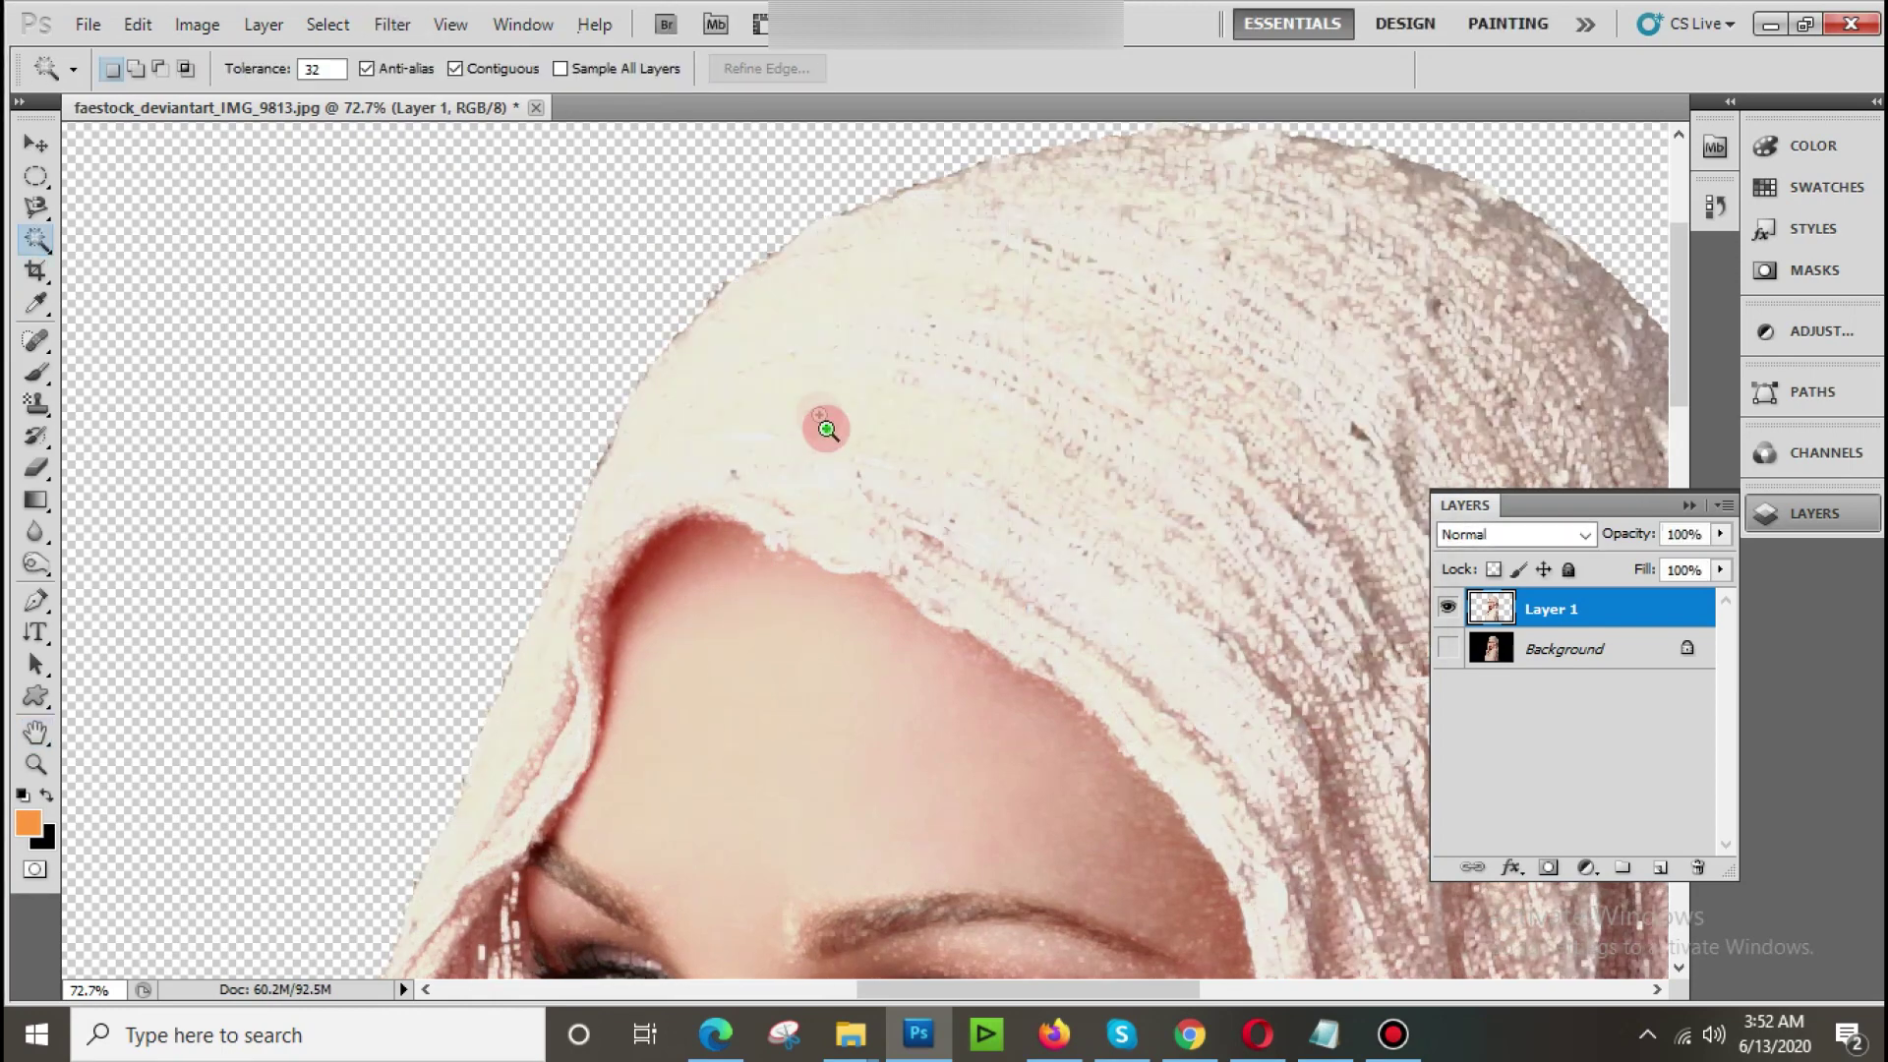
{"action": "scroll", "coordinate": [688, 418], "scroll_direction": "down", "scroll_amount": 5}
{"action": "left_click_drag", "start_coordinate": [727, 687], "coordinate": [703, 481]}
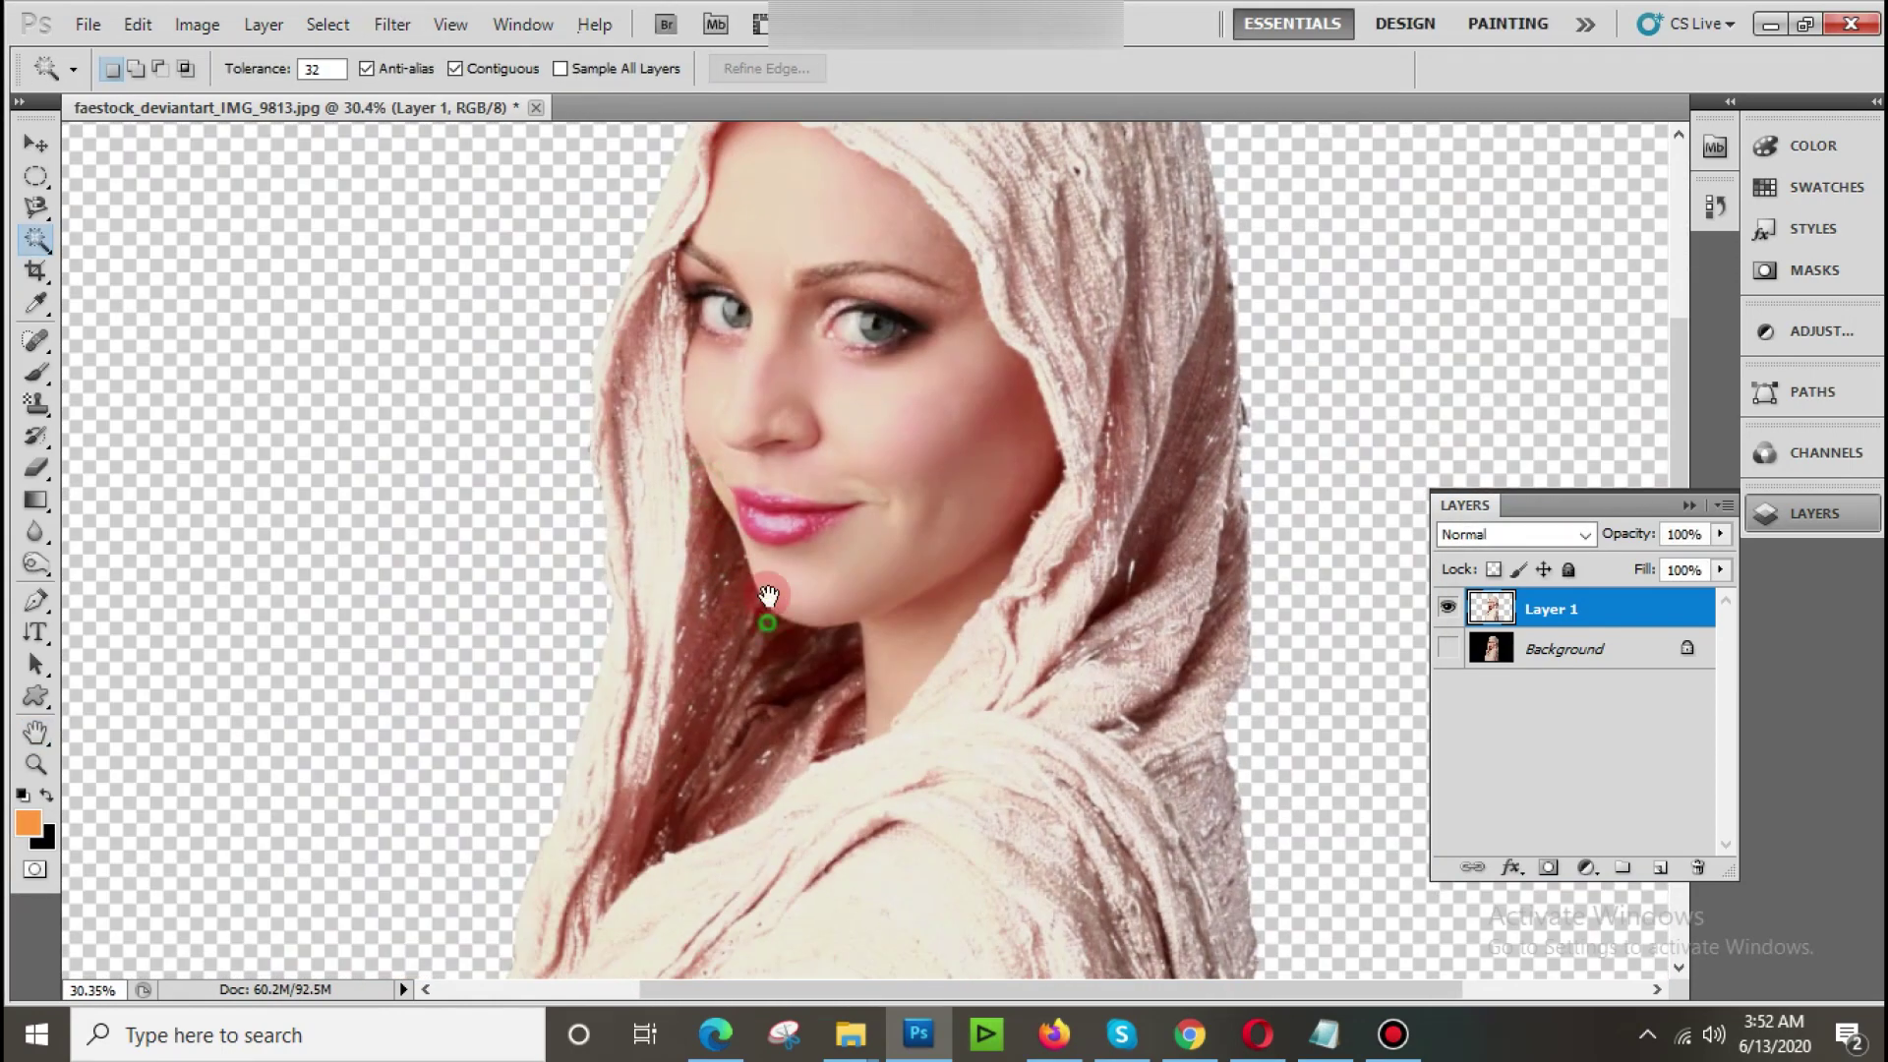
{"action": "left_click_drag", "start_coordinate": [768, 596], "coordinate": [865, 450]}
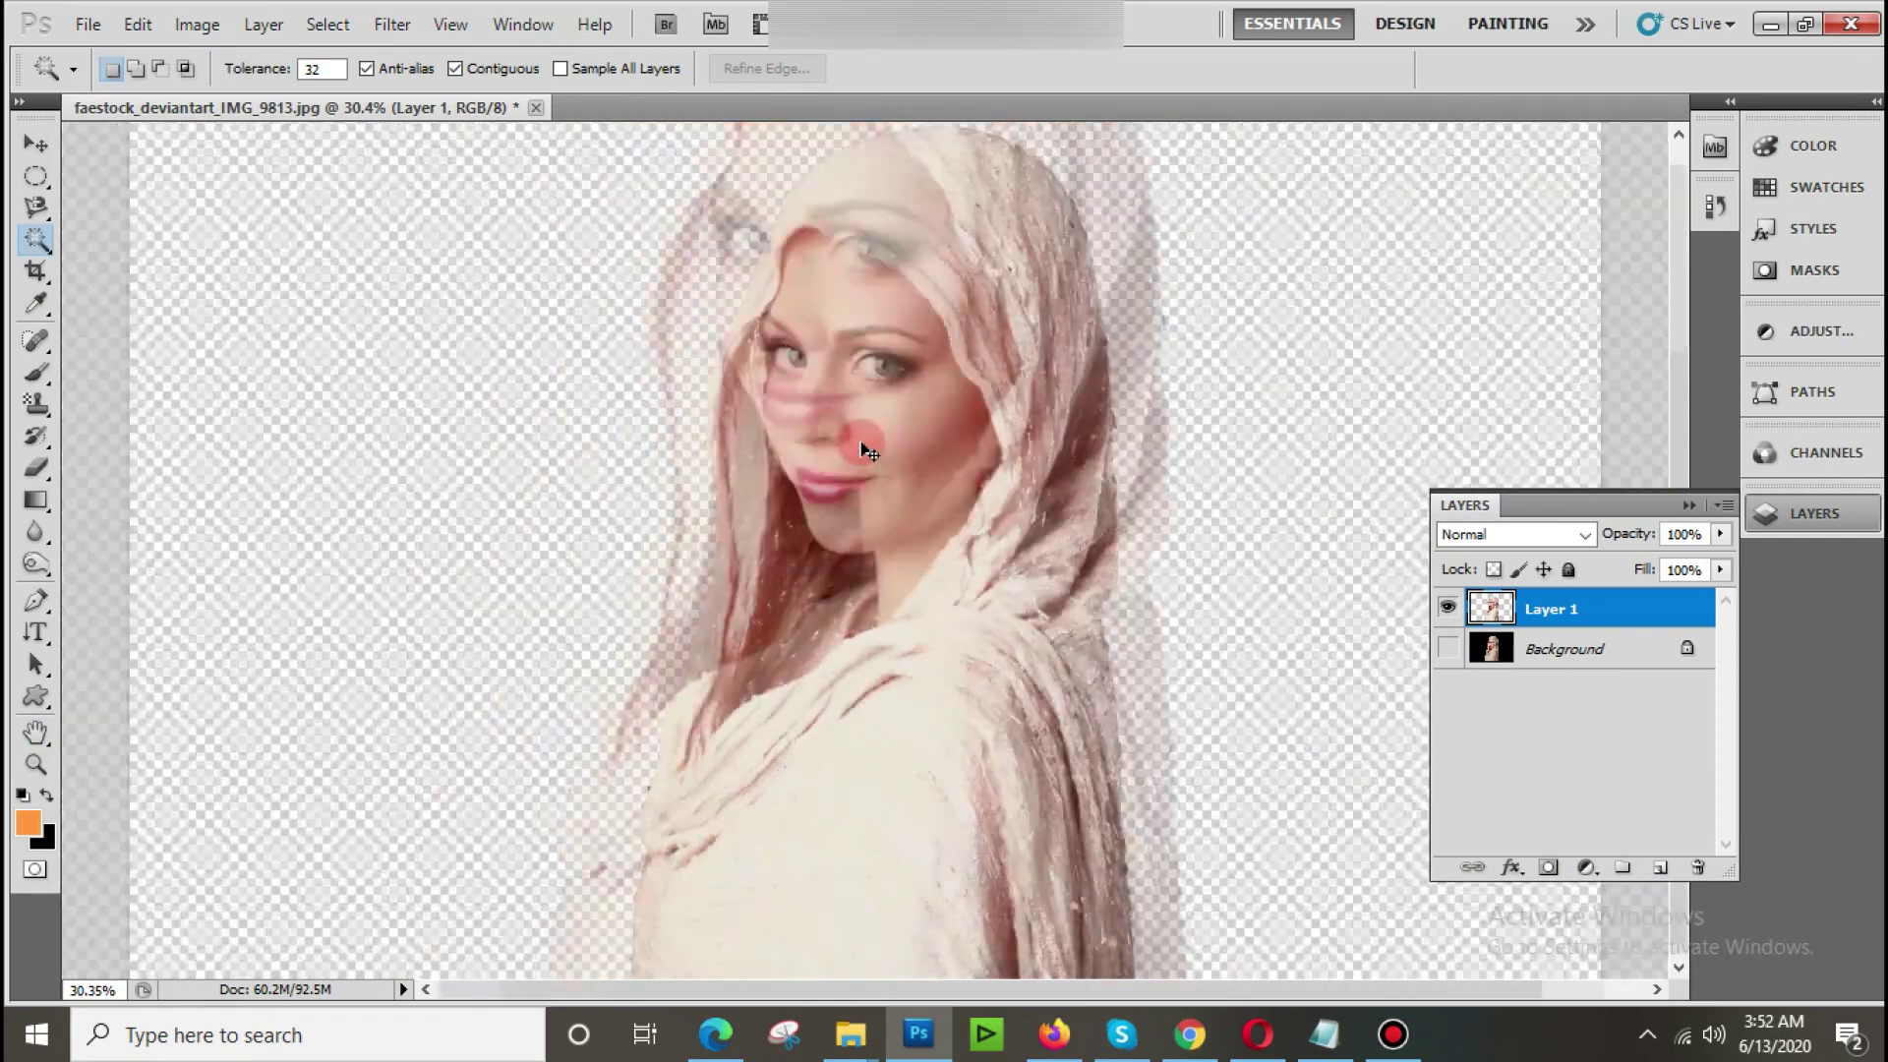
{"action": "scroll", "coordinate": [863, 450], "scroll_direction": "down", "scroll_amount": 3}
{"action": "key", "text": "v"}
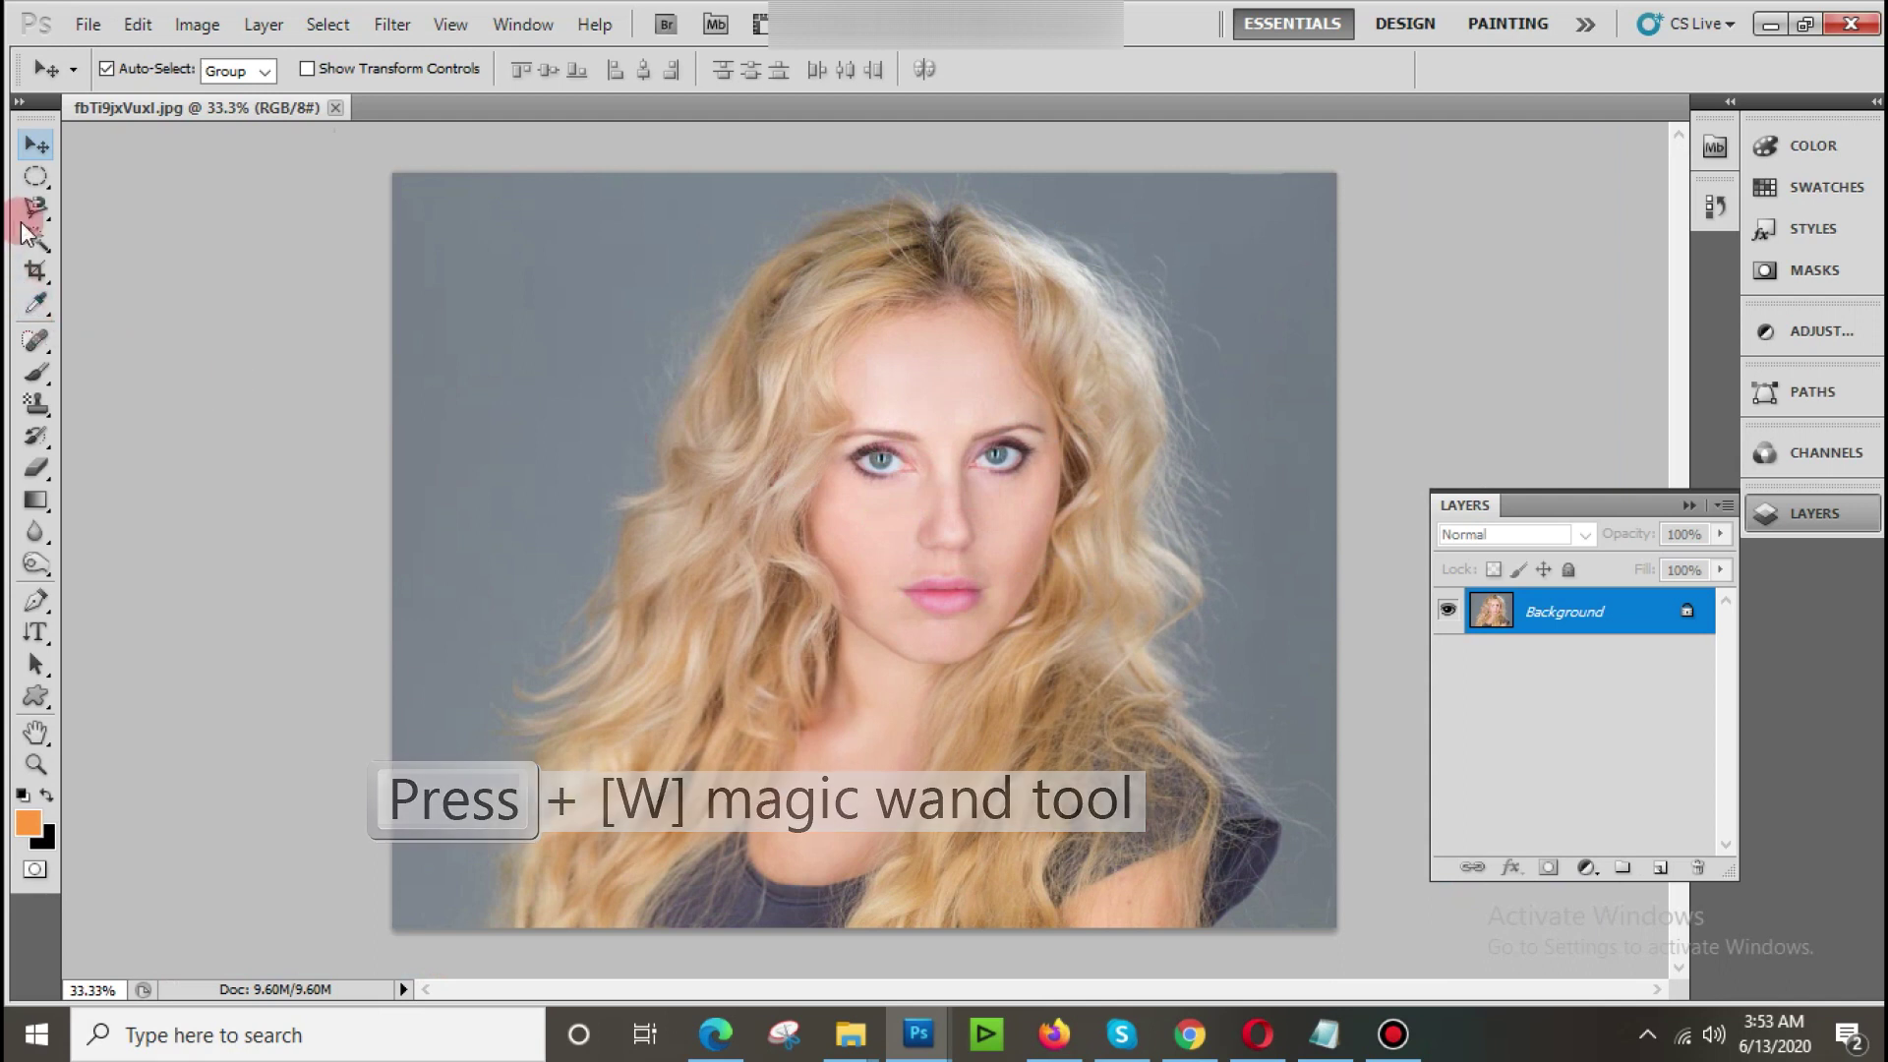
Step: Magic-wand the grey backdrop of the blonde portrait, briefly opening then closing Refine Edge
{"action": "left_click_drag", "start_coordinate": [36, 239], "coordinate": [106, 268]}
{"action": "left_click", "coordinate": [468, 340]}
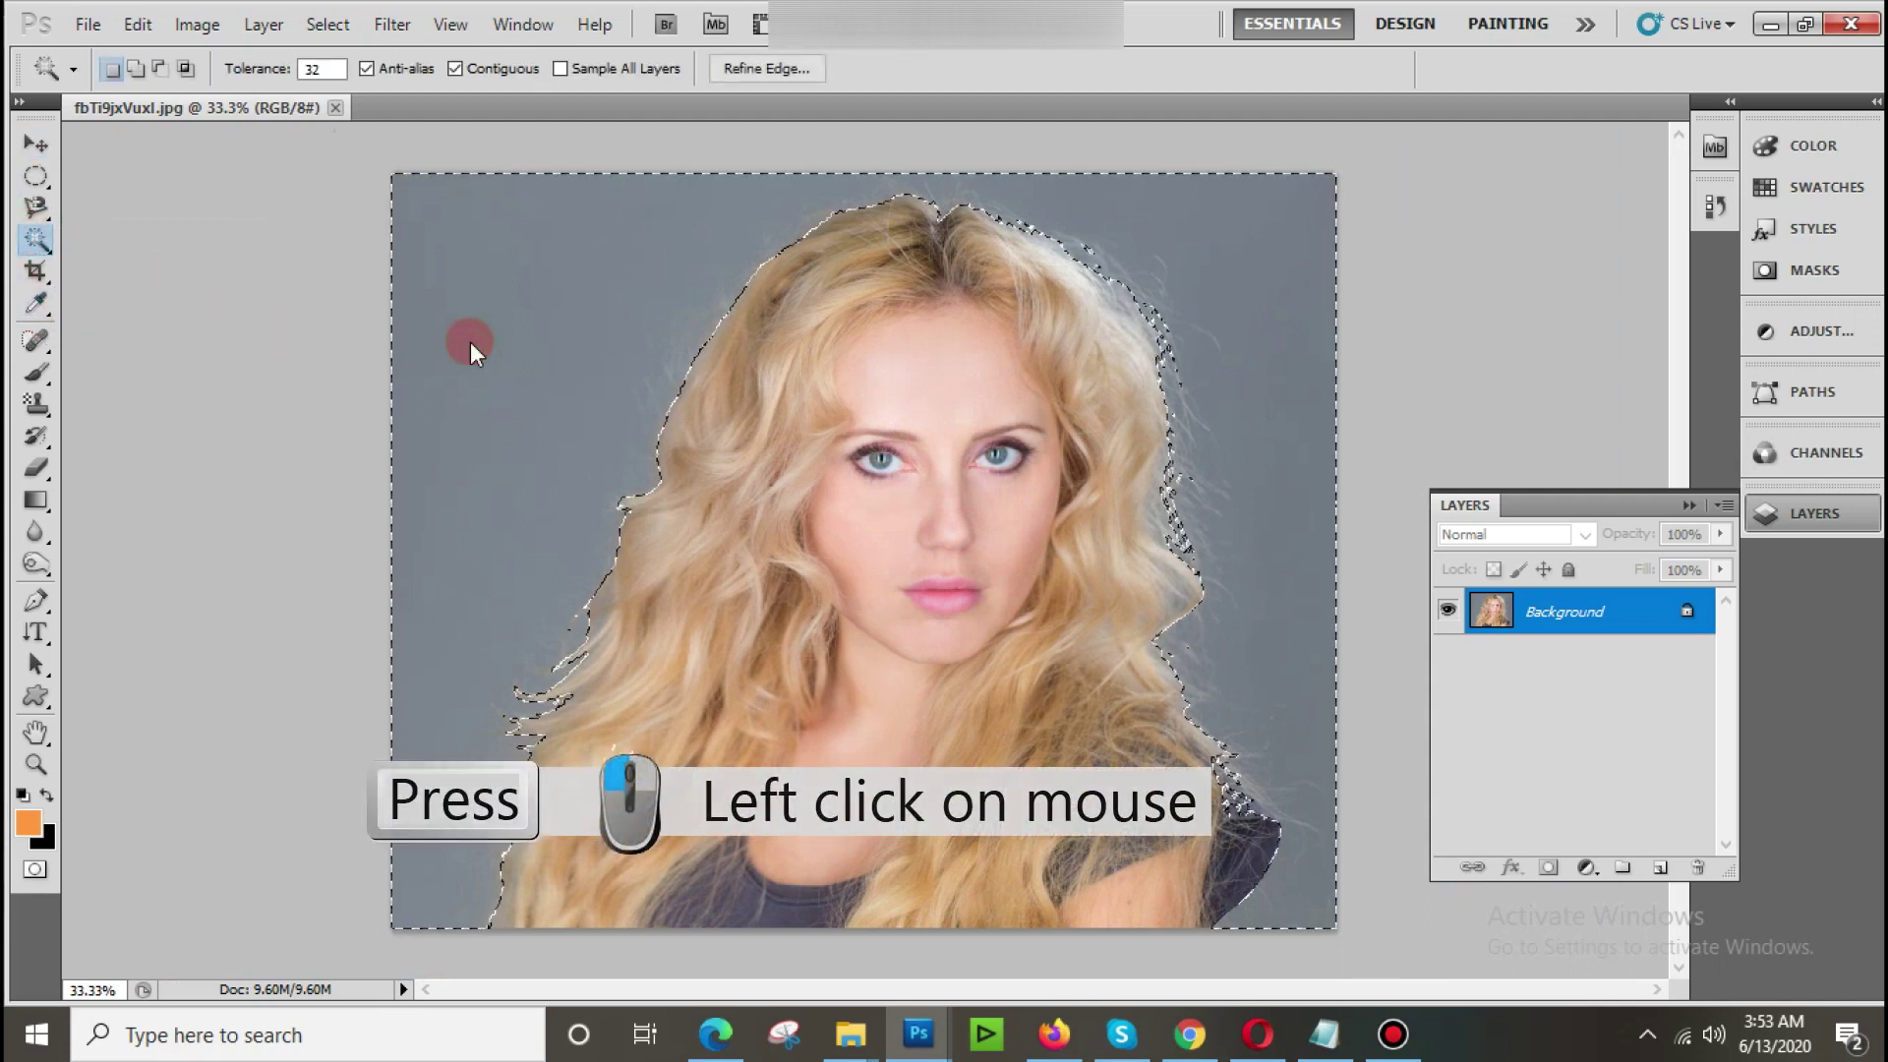
{"action": "left_click", "coordinate": [327, 25]}
{"action": "left_click", "coordinate": [771, 74]}
{"action": "left_click", "coordinate": [771, 73]}
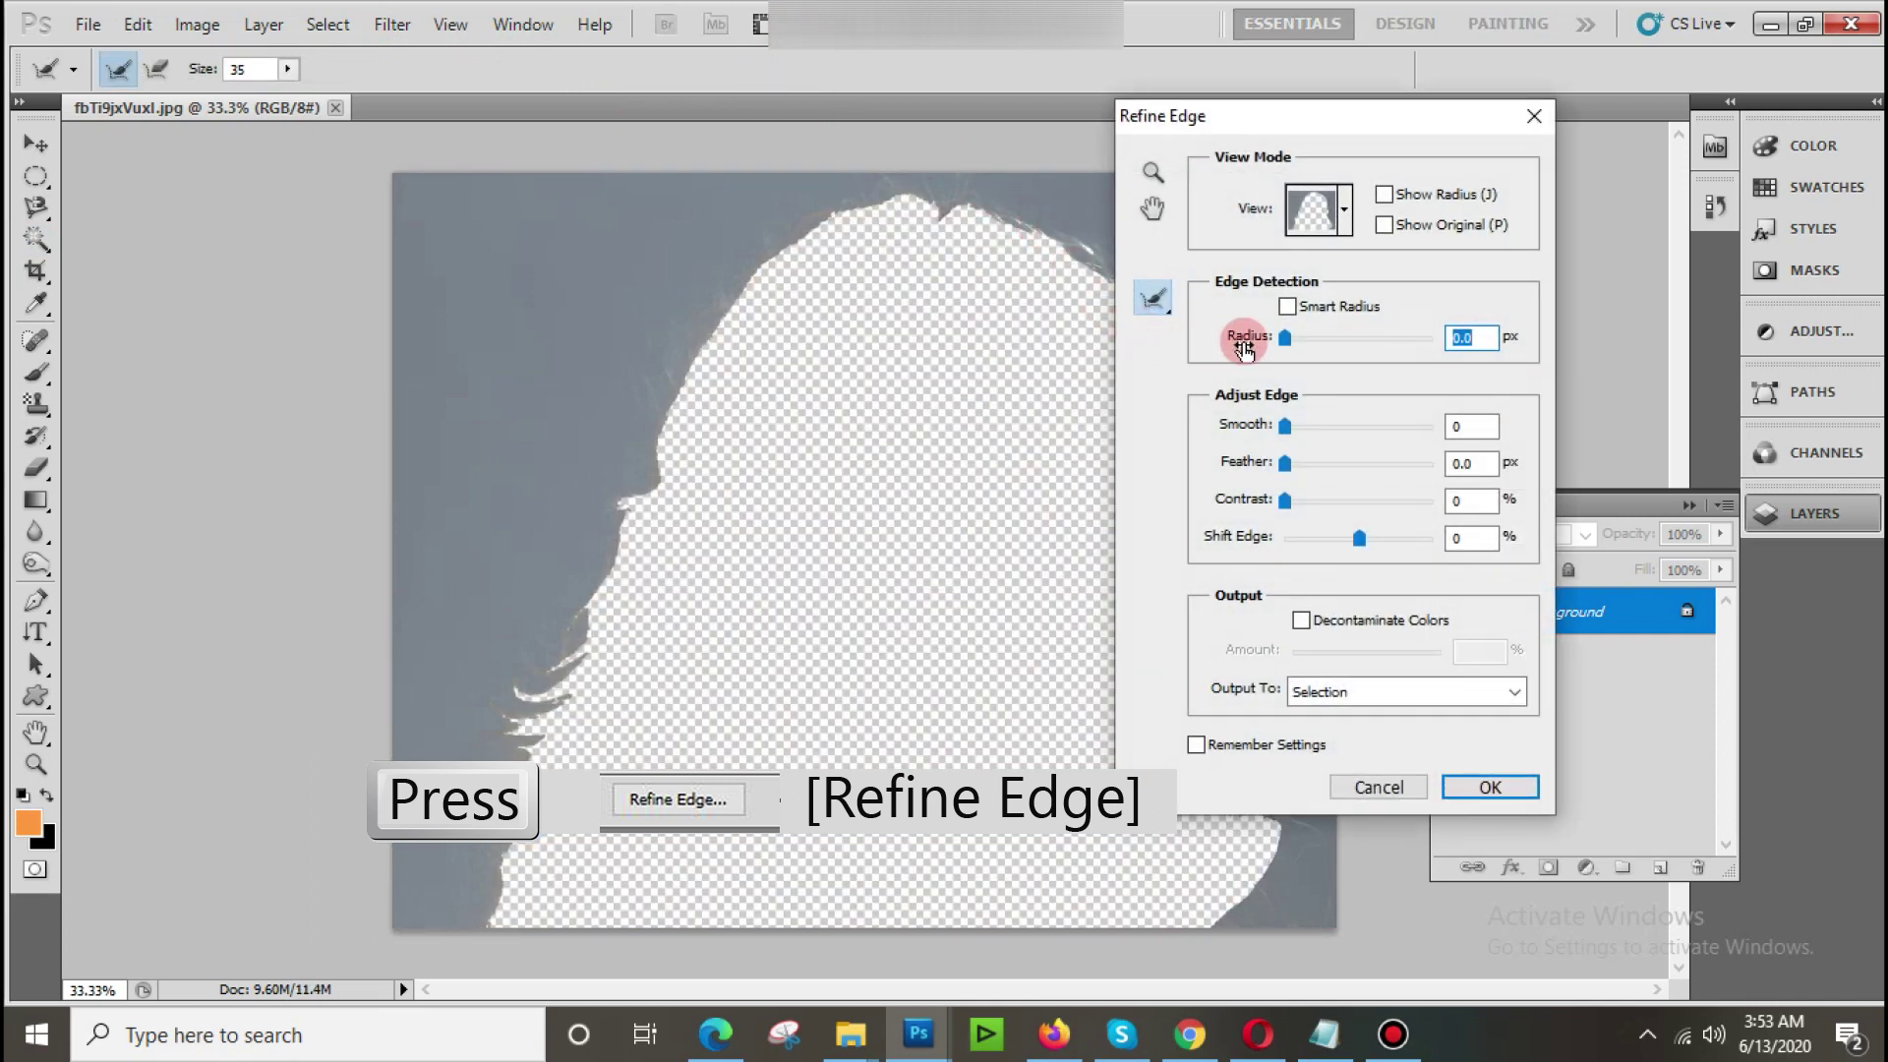
{"action": "key", "text": "Escape"}
{"action": "left_click", "coordinate": [305, 30]}
Step: Invert to the woman and refine the edge: Radius 5.8 px, Shift Edge -14%, output to New Layer
{"action": "left_click", "coordinate": [427, 136]}
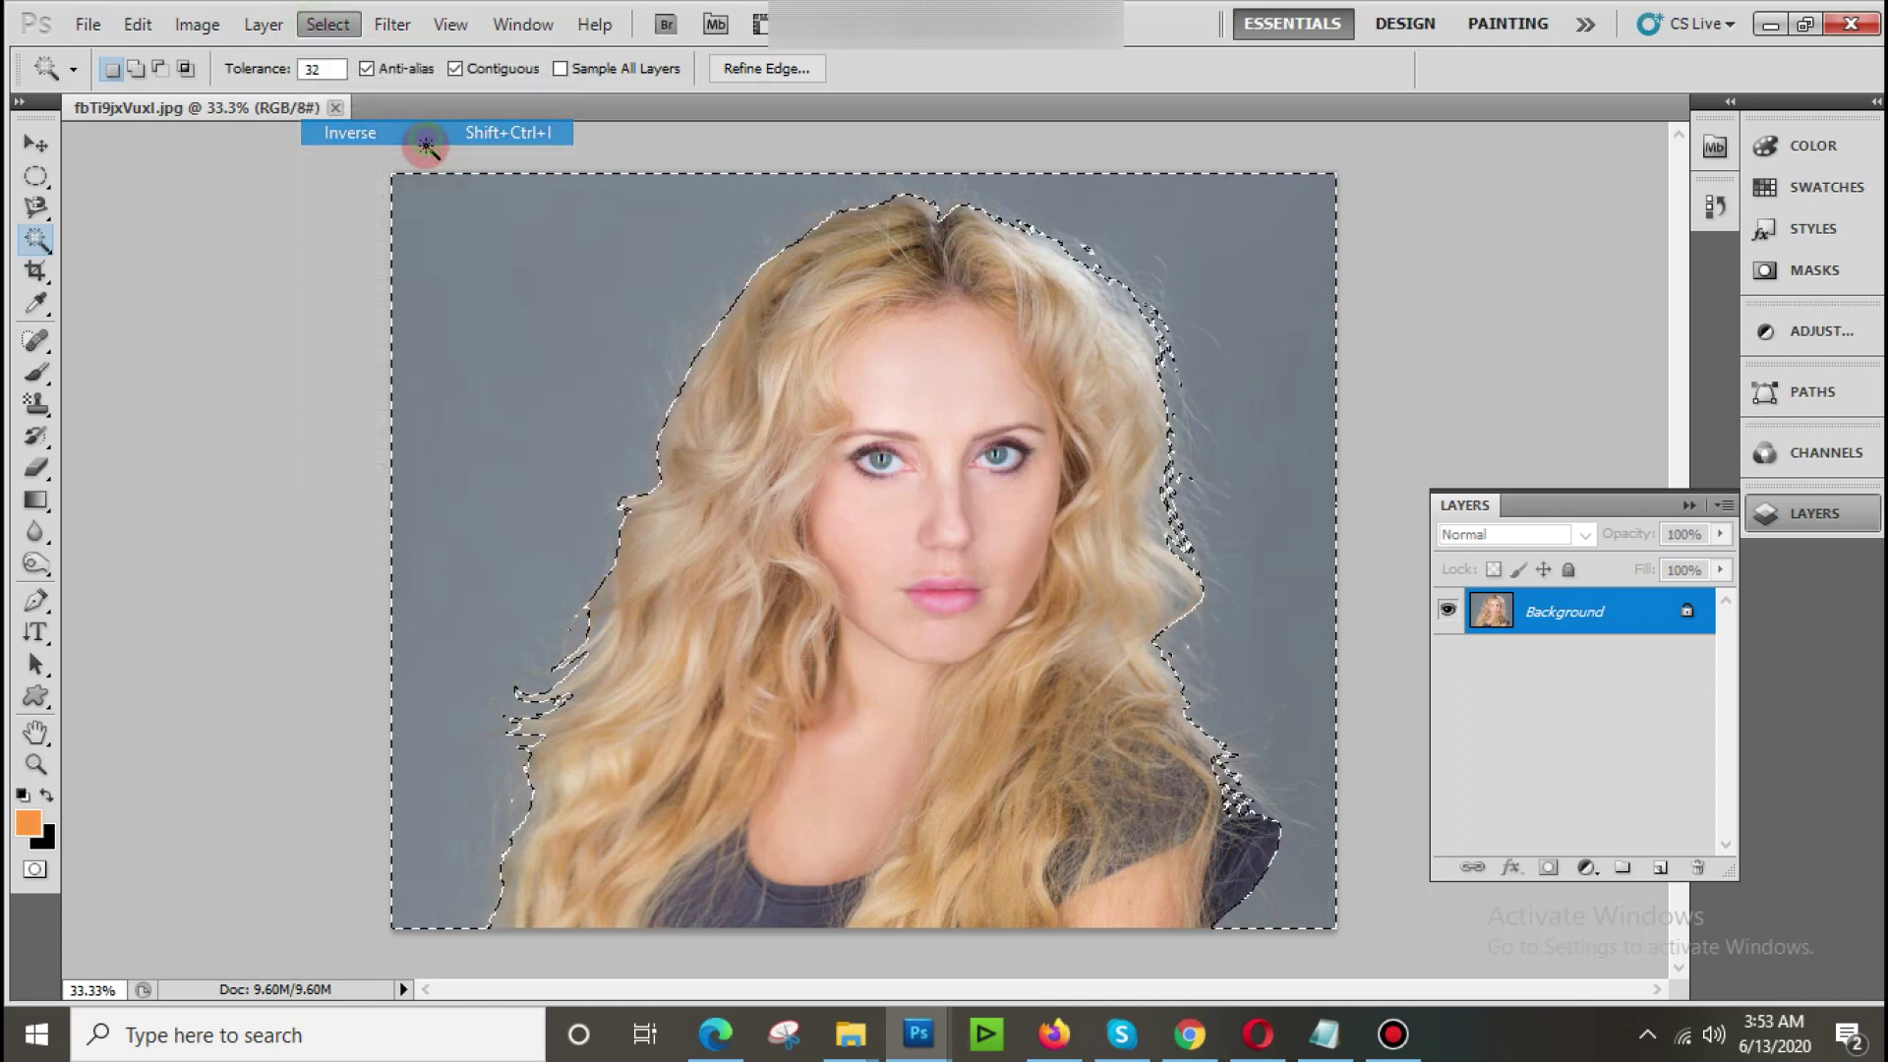
{"action": "left_click", "coordinate": [788, 69]}
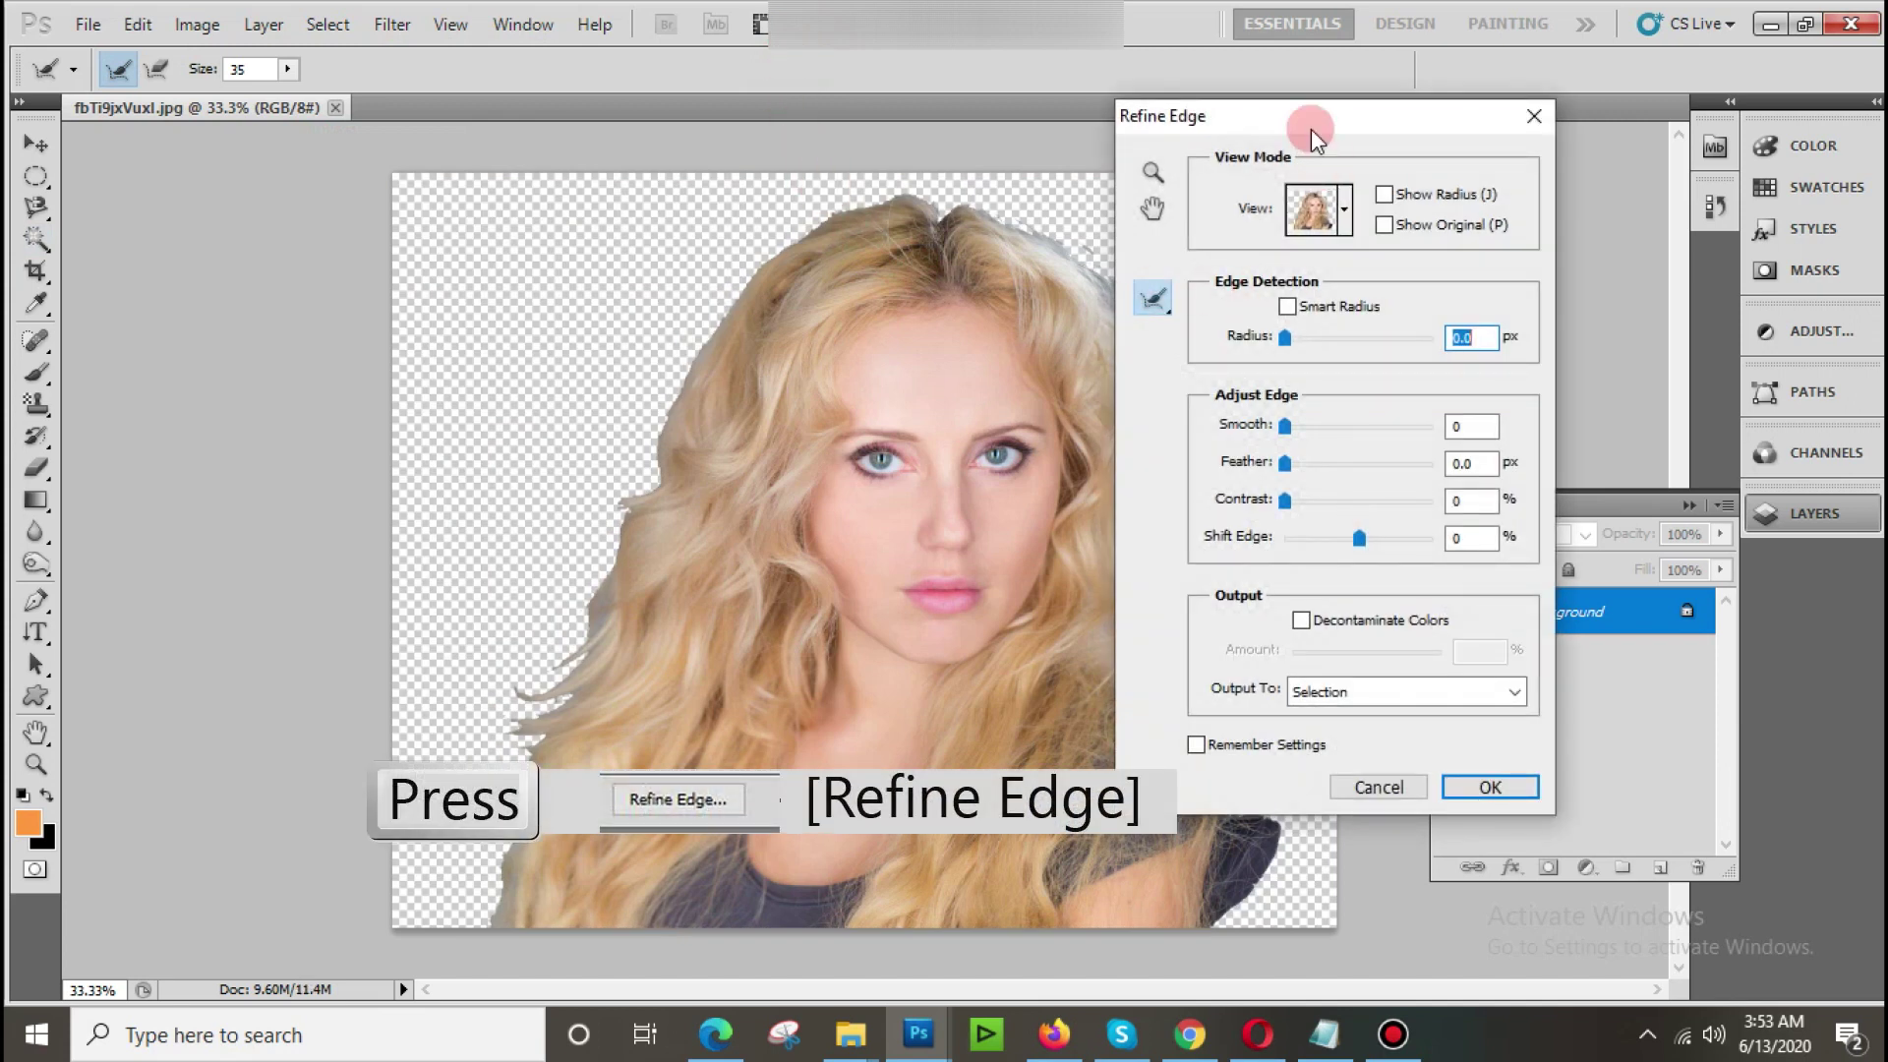
{"action": "left_click_drag", "start_coordinate": [1312, 128], "coordinate": [1471, 155]}
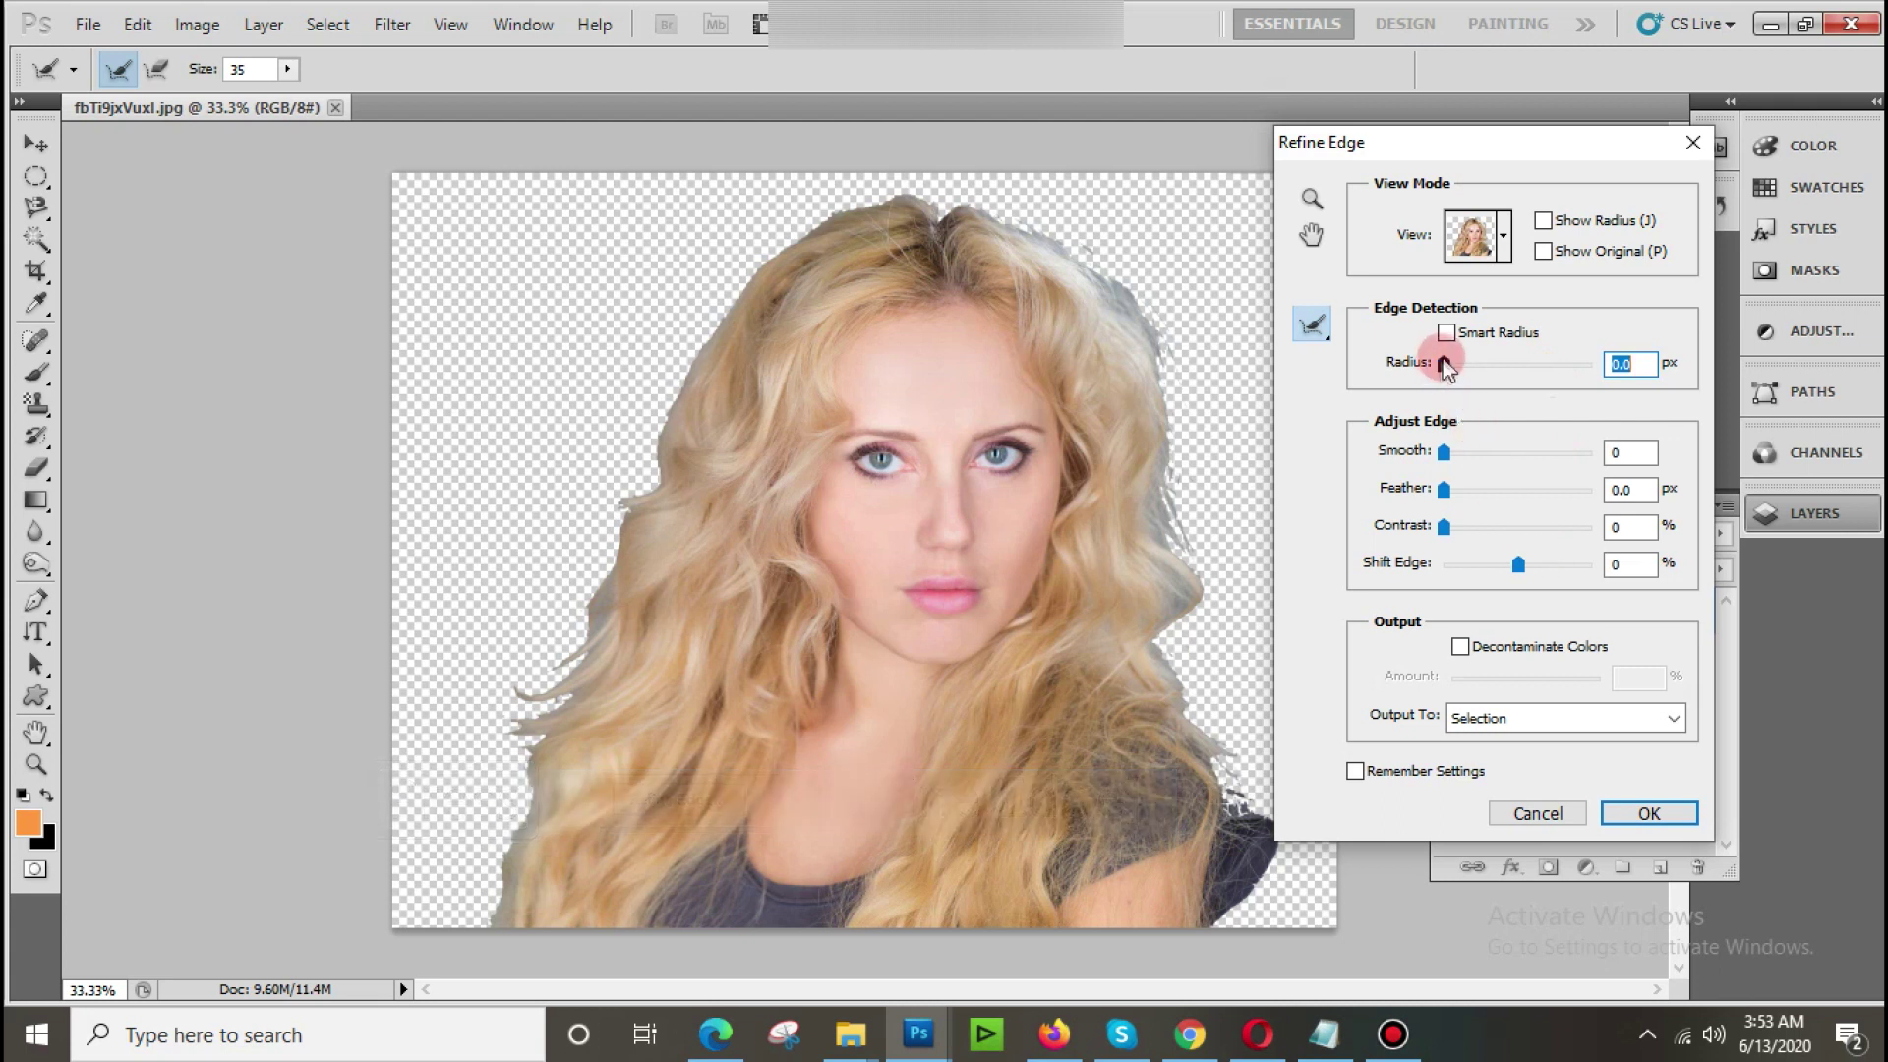
{"action": "left_click_drag", "start_coordinate": [1486, 370], "coordinate": [1487, 371]}
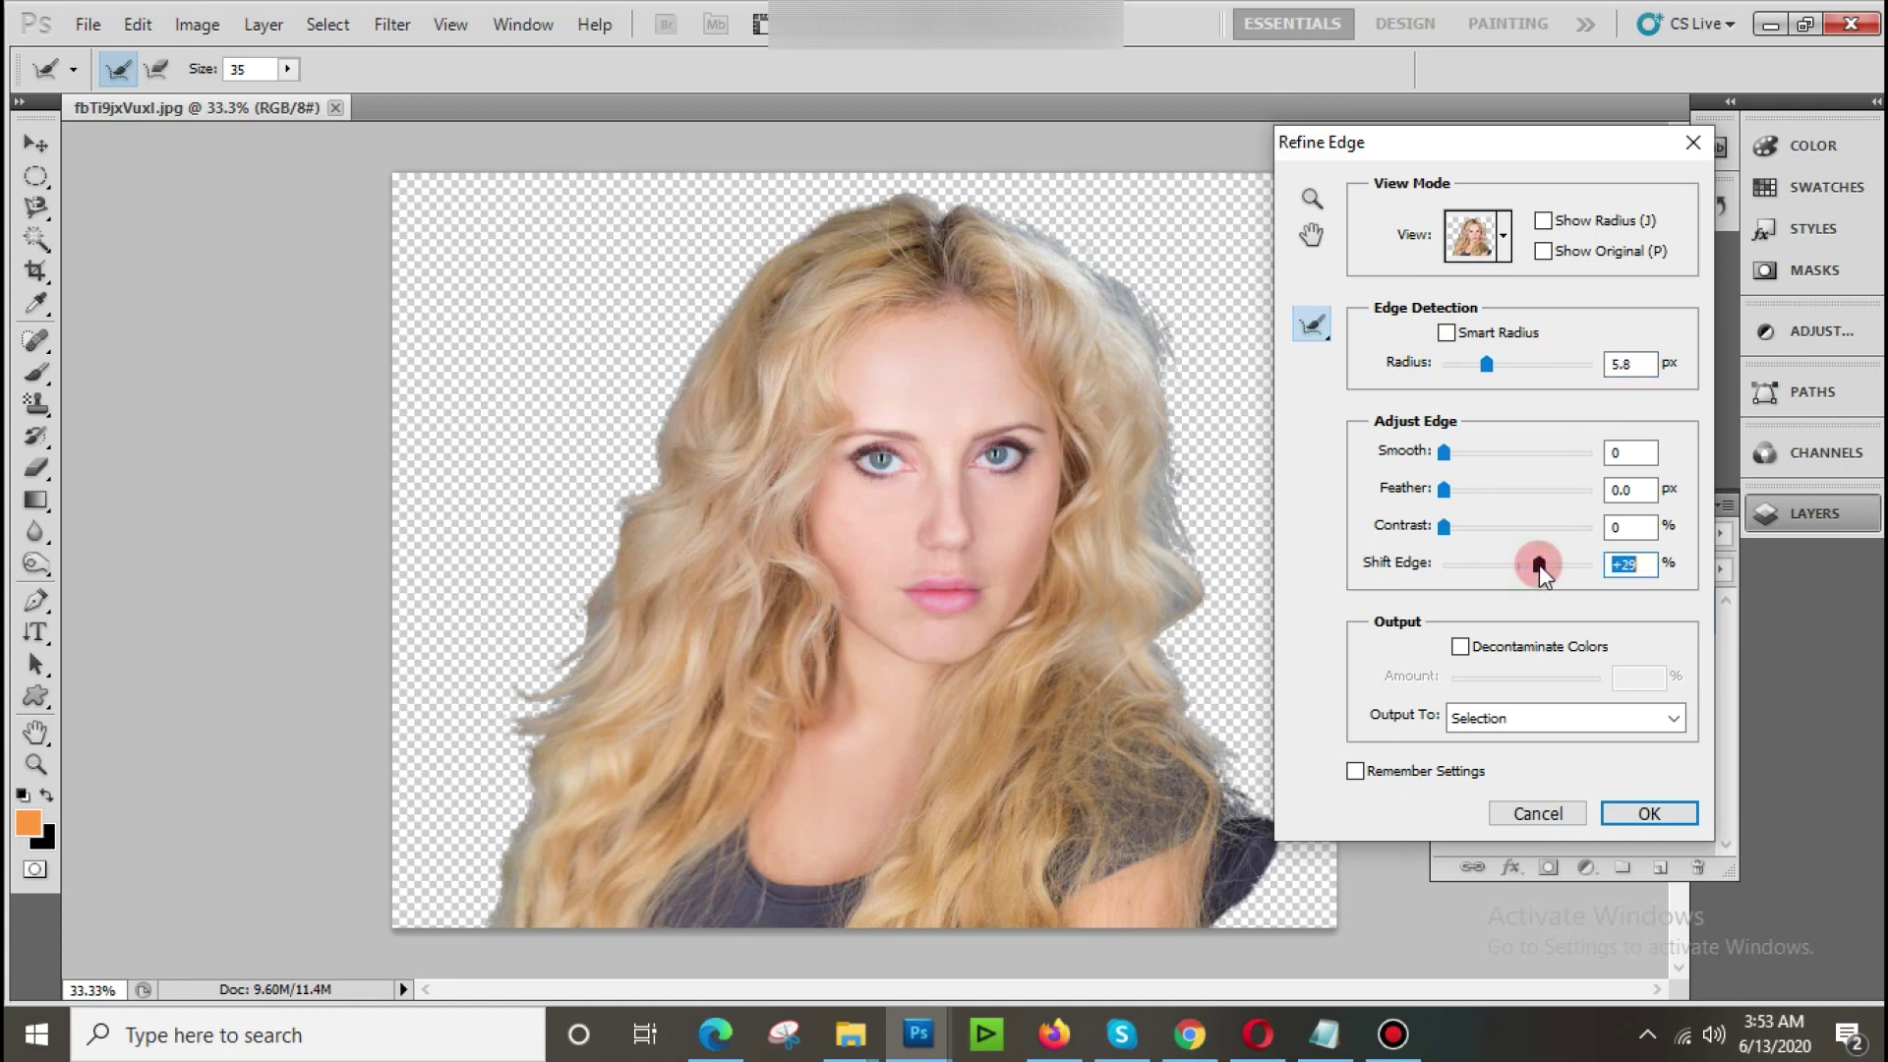
{"action": "left_click_drag", "start_coordinate": [1540, 570], "coordinate": [1488, 585]}
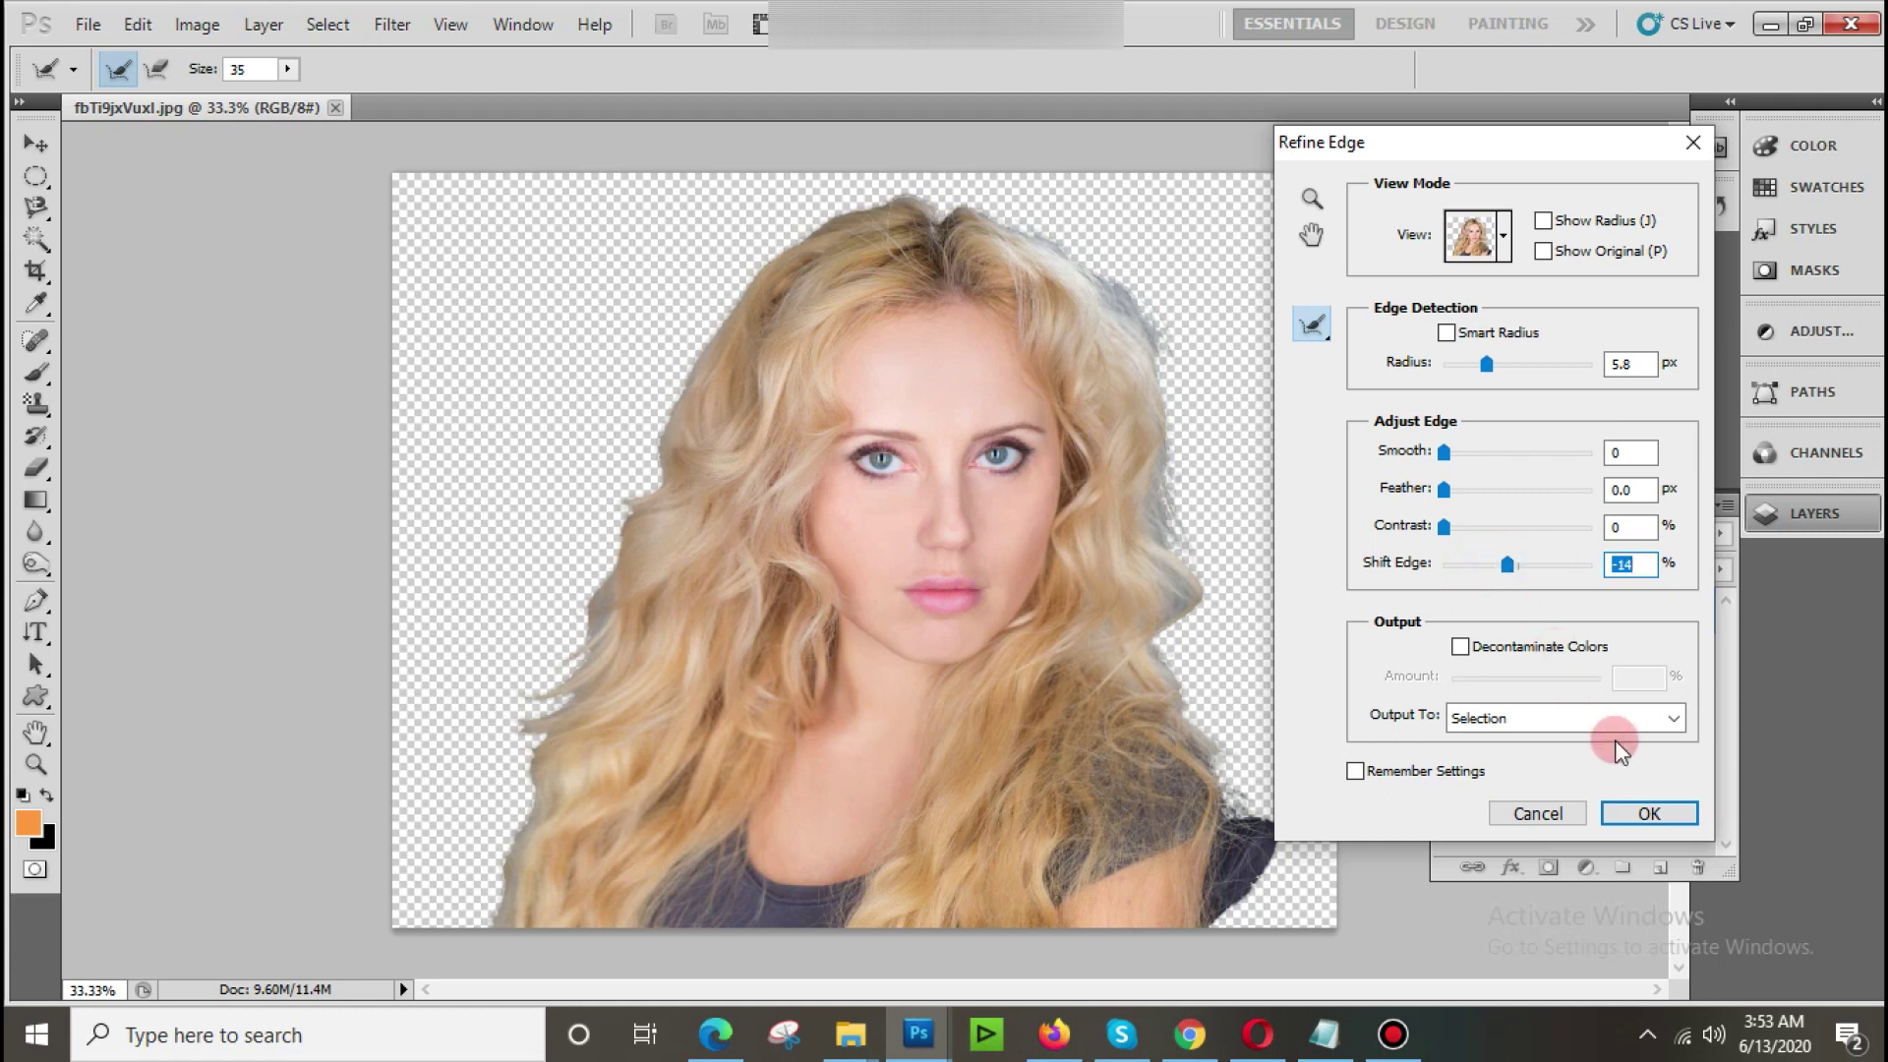
{"action": "left_click", "coordinate": [1571, 727]}
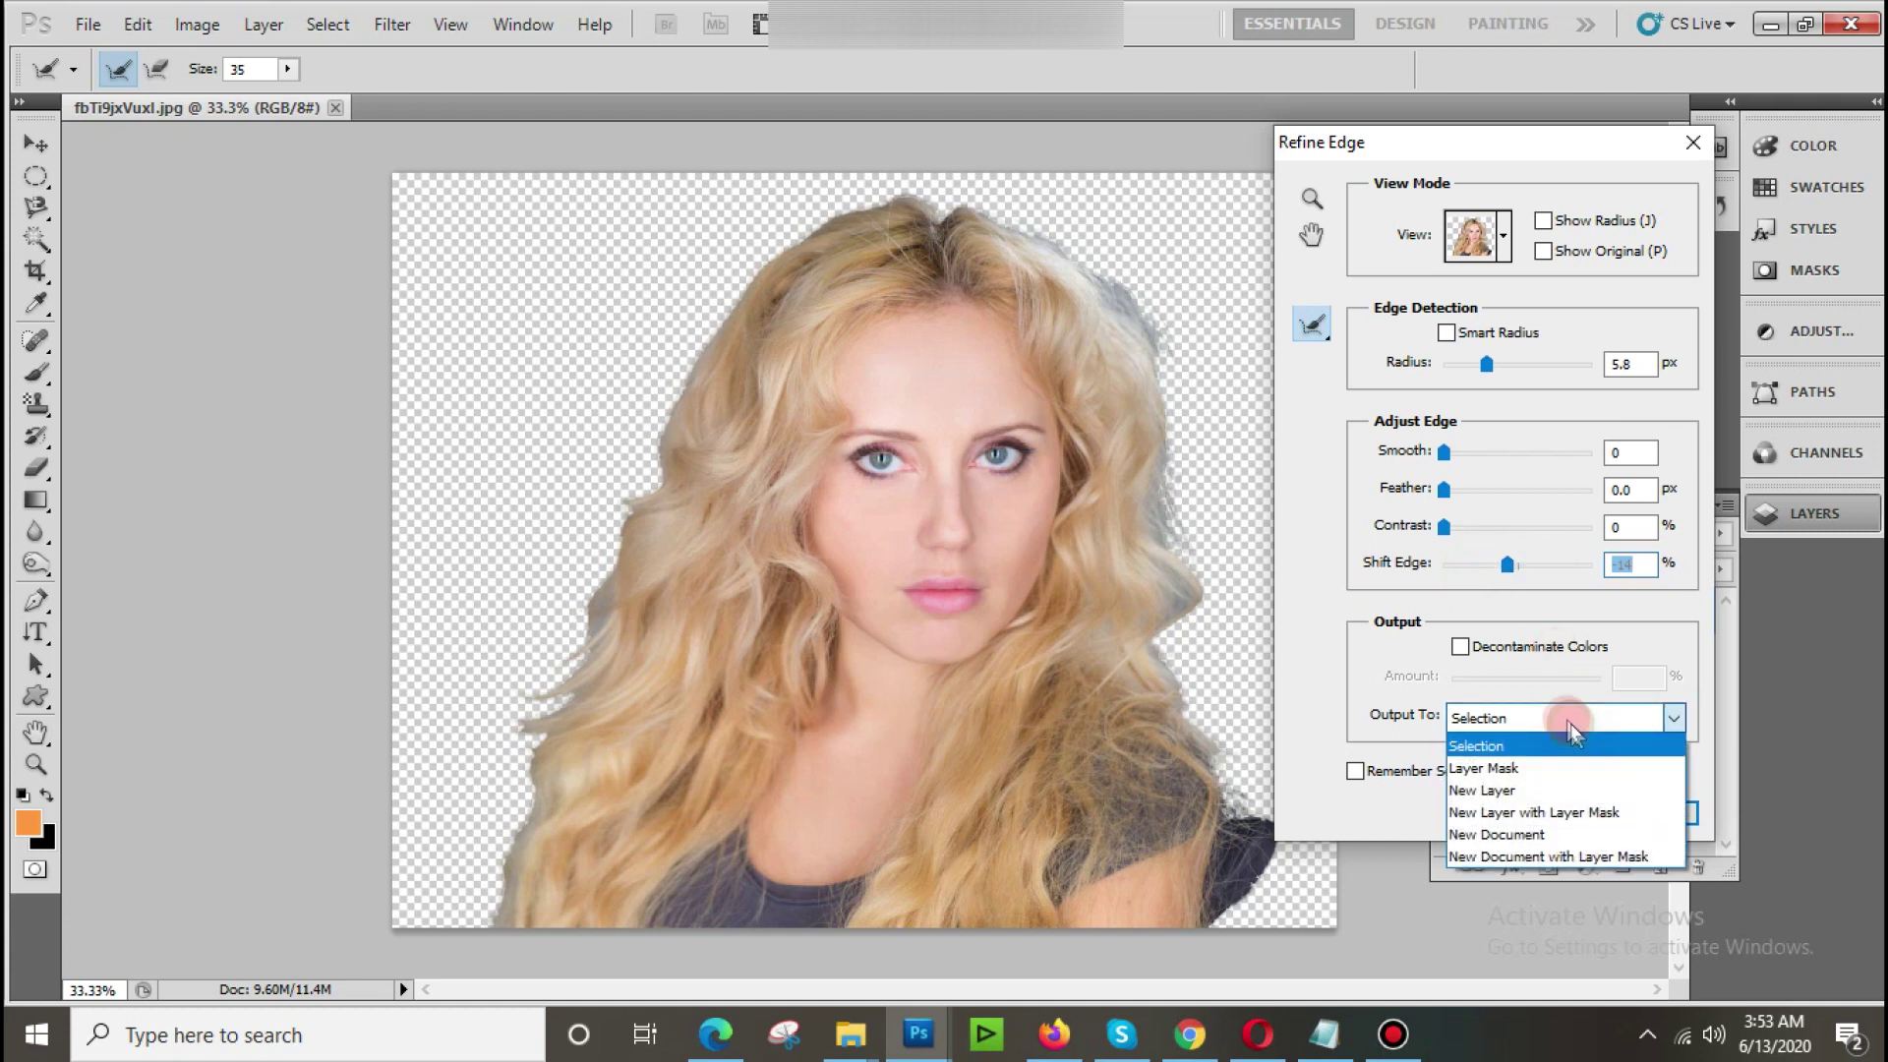
{"action": "left_click", "coordinate": [1552, 789]}
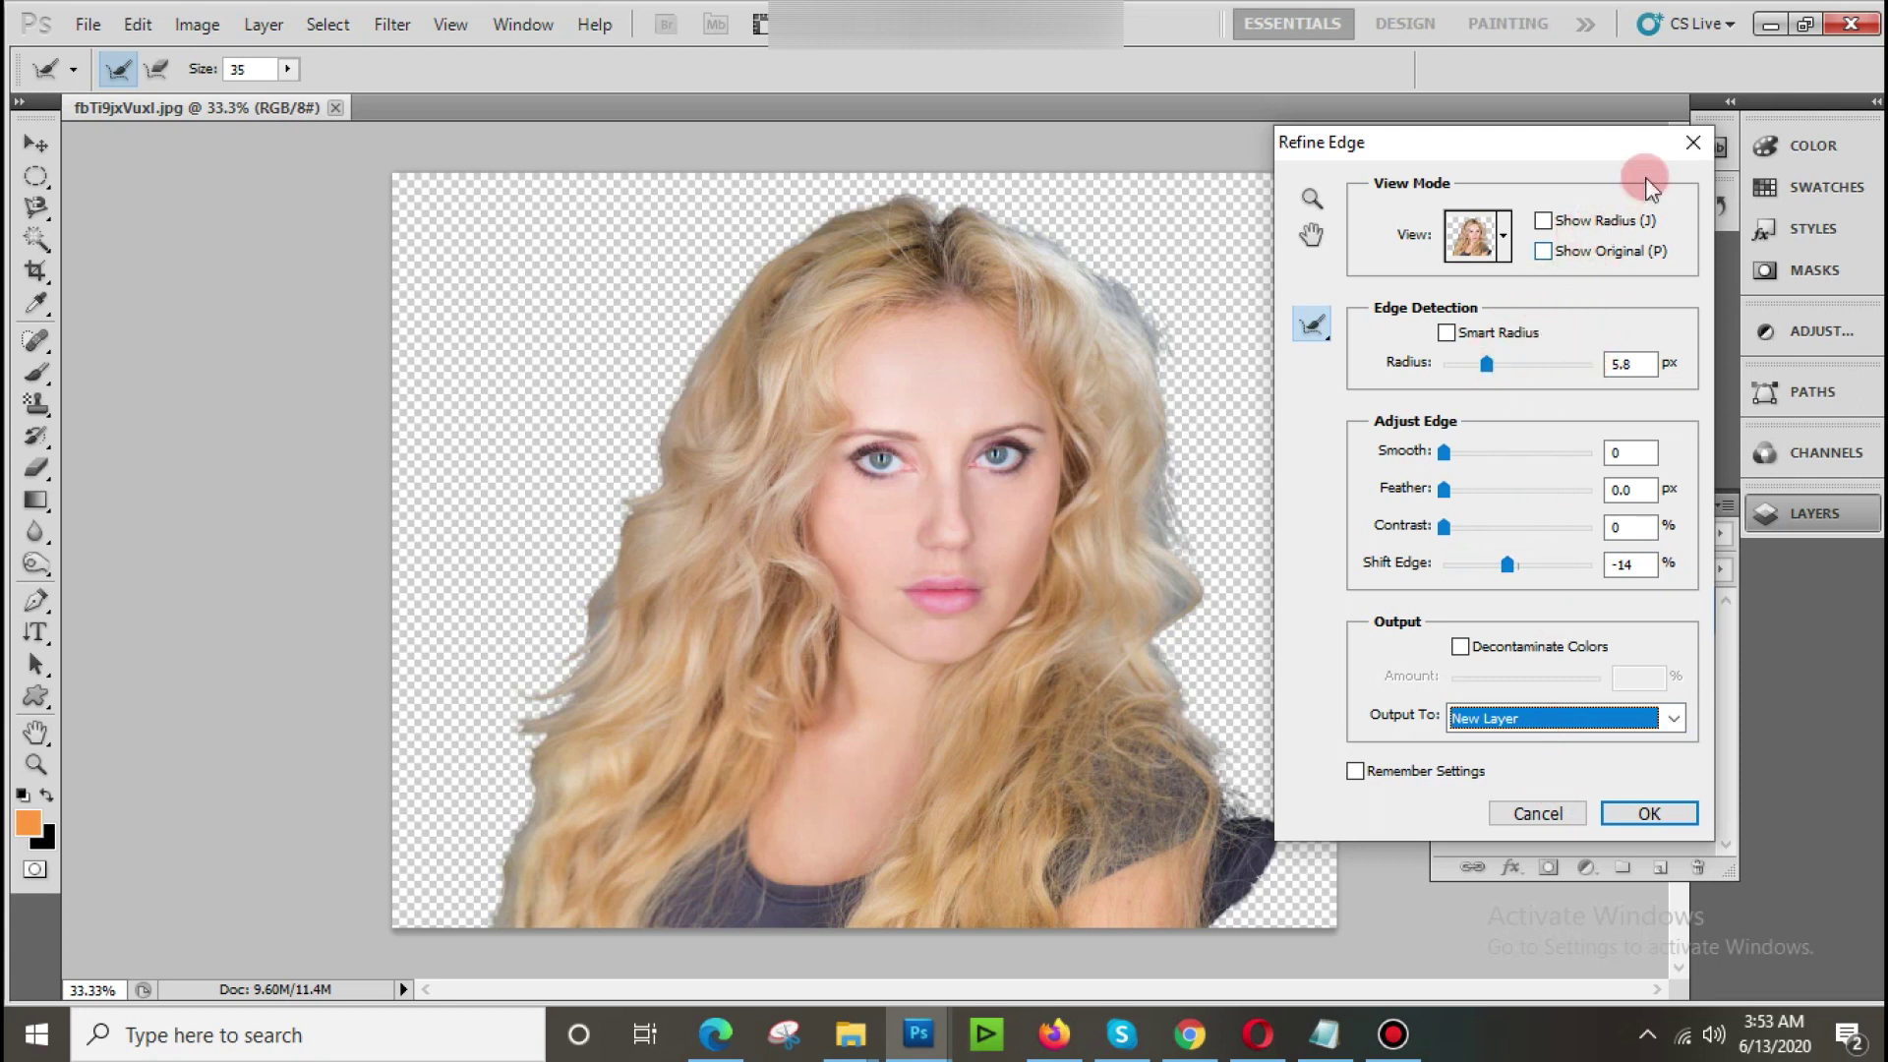
{"action": "left_click", "coordinate": [1640, 808]}
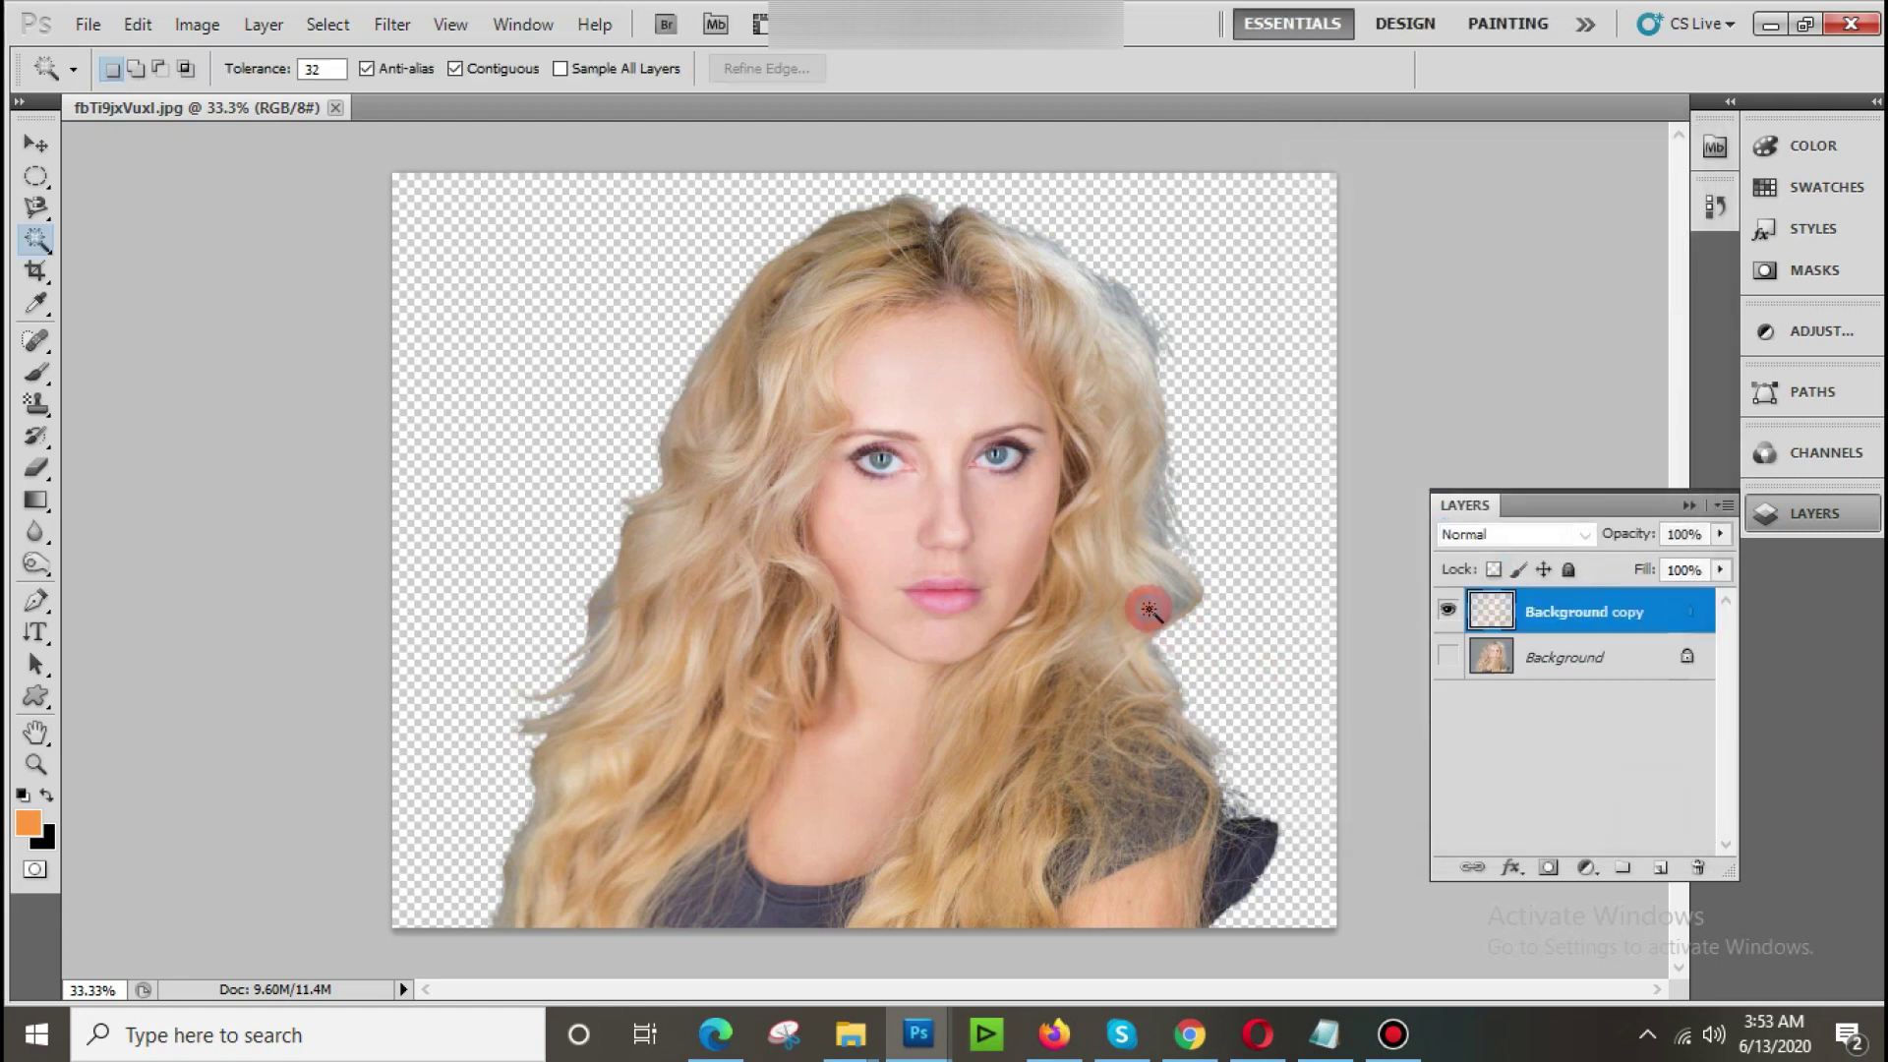
Step: Erase the grey fringe beside the right-side hair with a size-200 Background Eraser
{"action": "left_click_drag", "start_coordinate": [1110, 442], "coordinate": [1138, 445]}
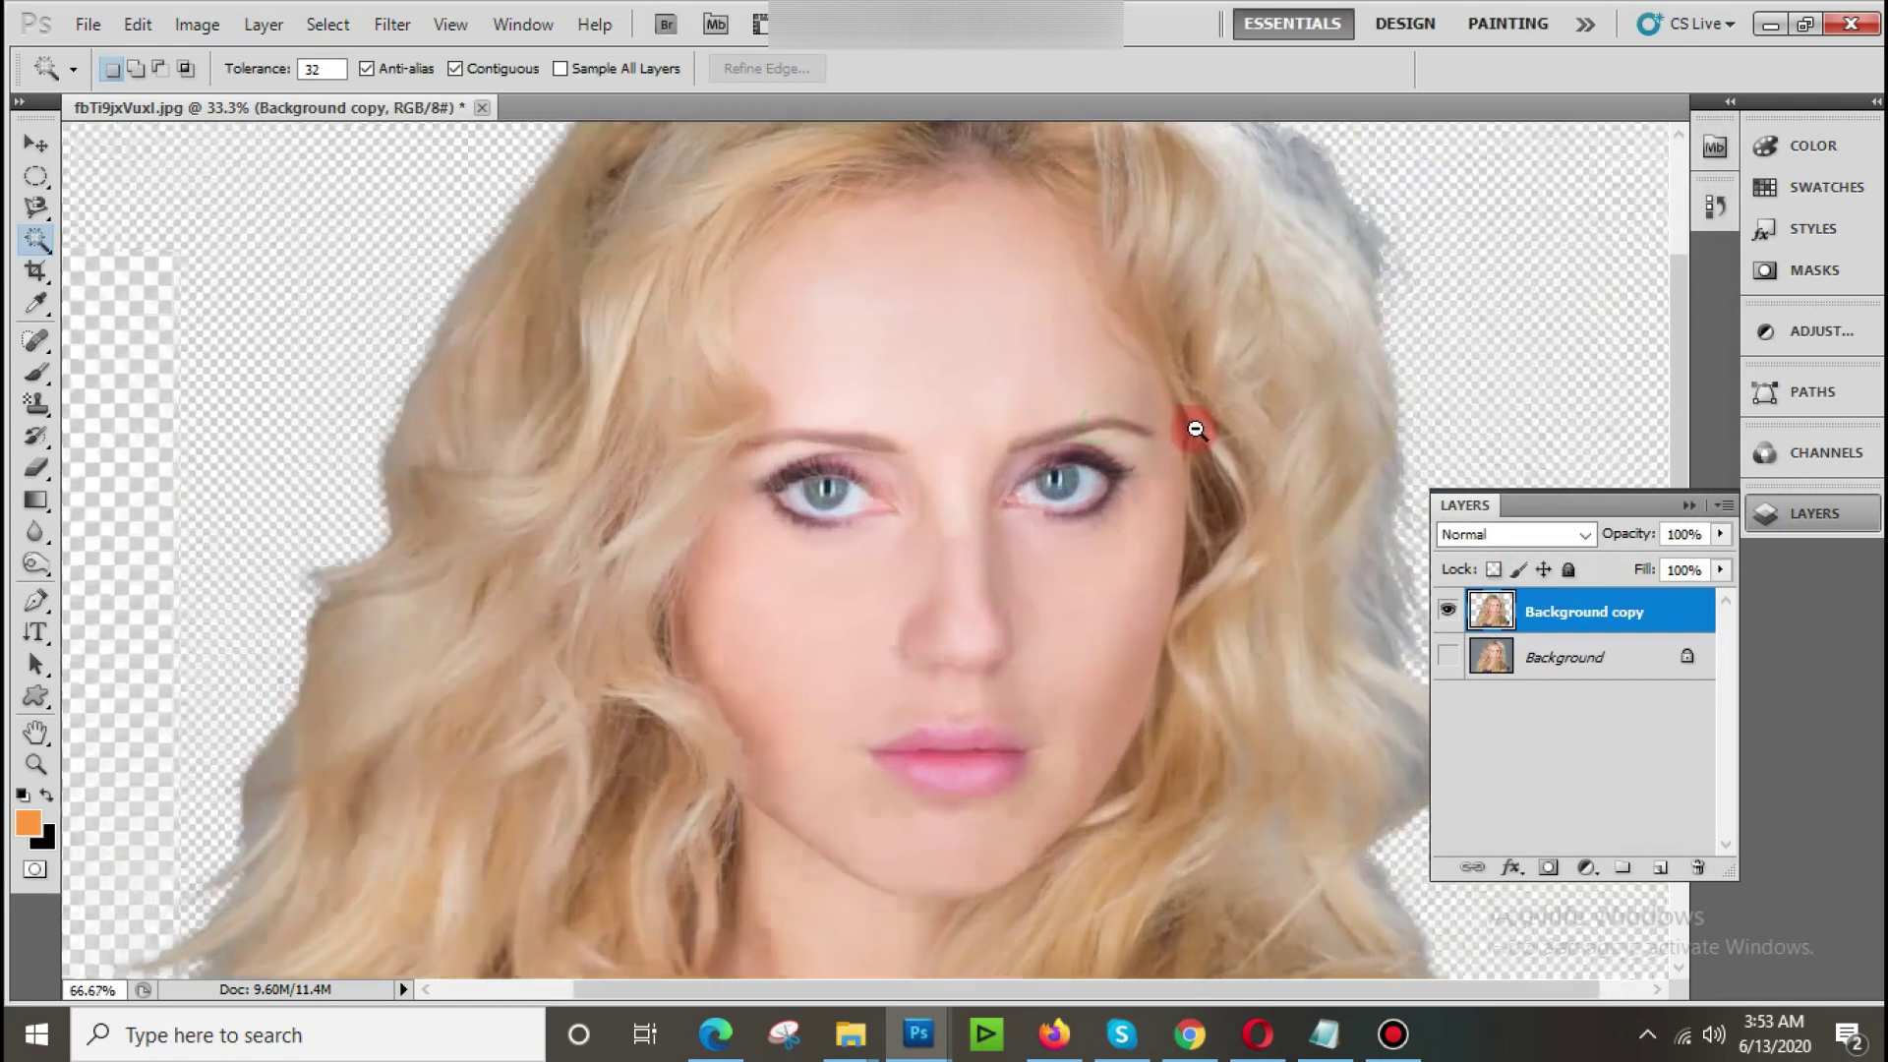
{"action": "key", "text": "e"}
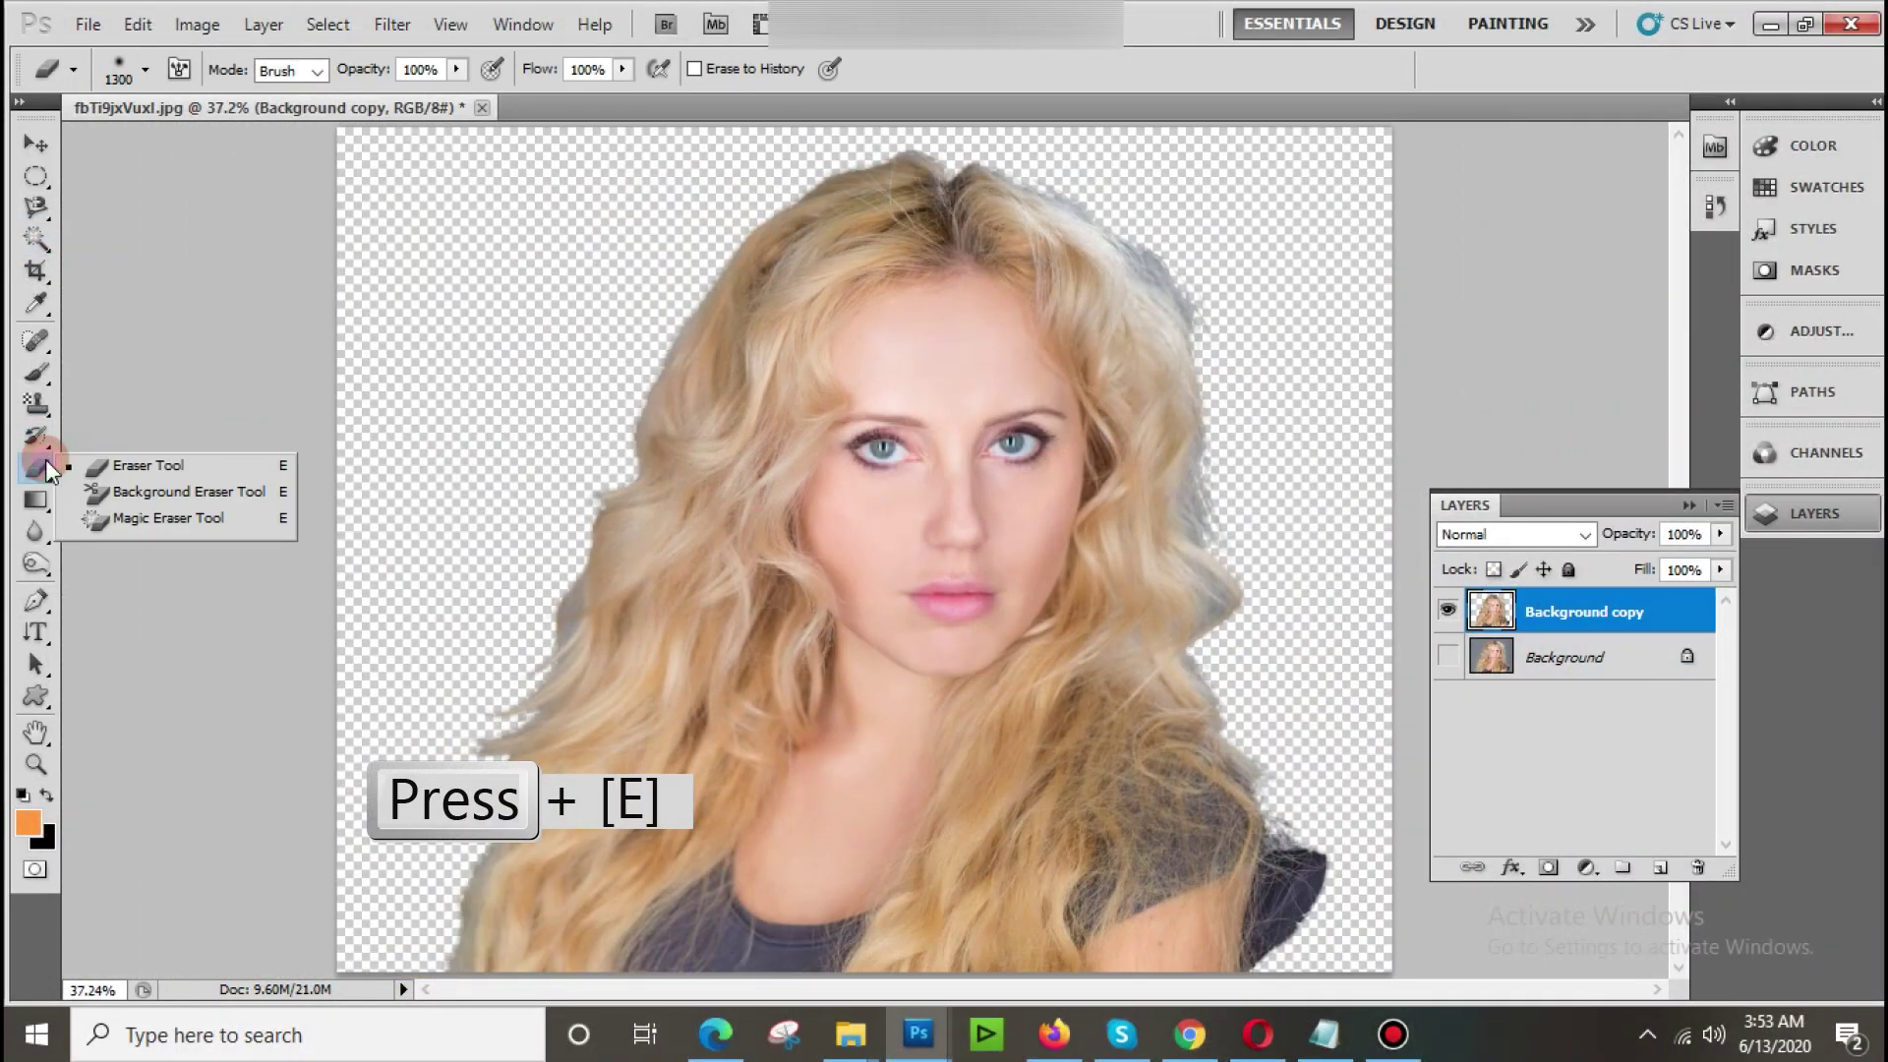
{"action": "left_click_drag", "start_coordinate": [45, 458], "coordinate": [148, 484]}
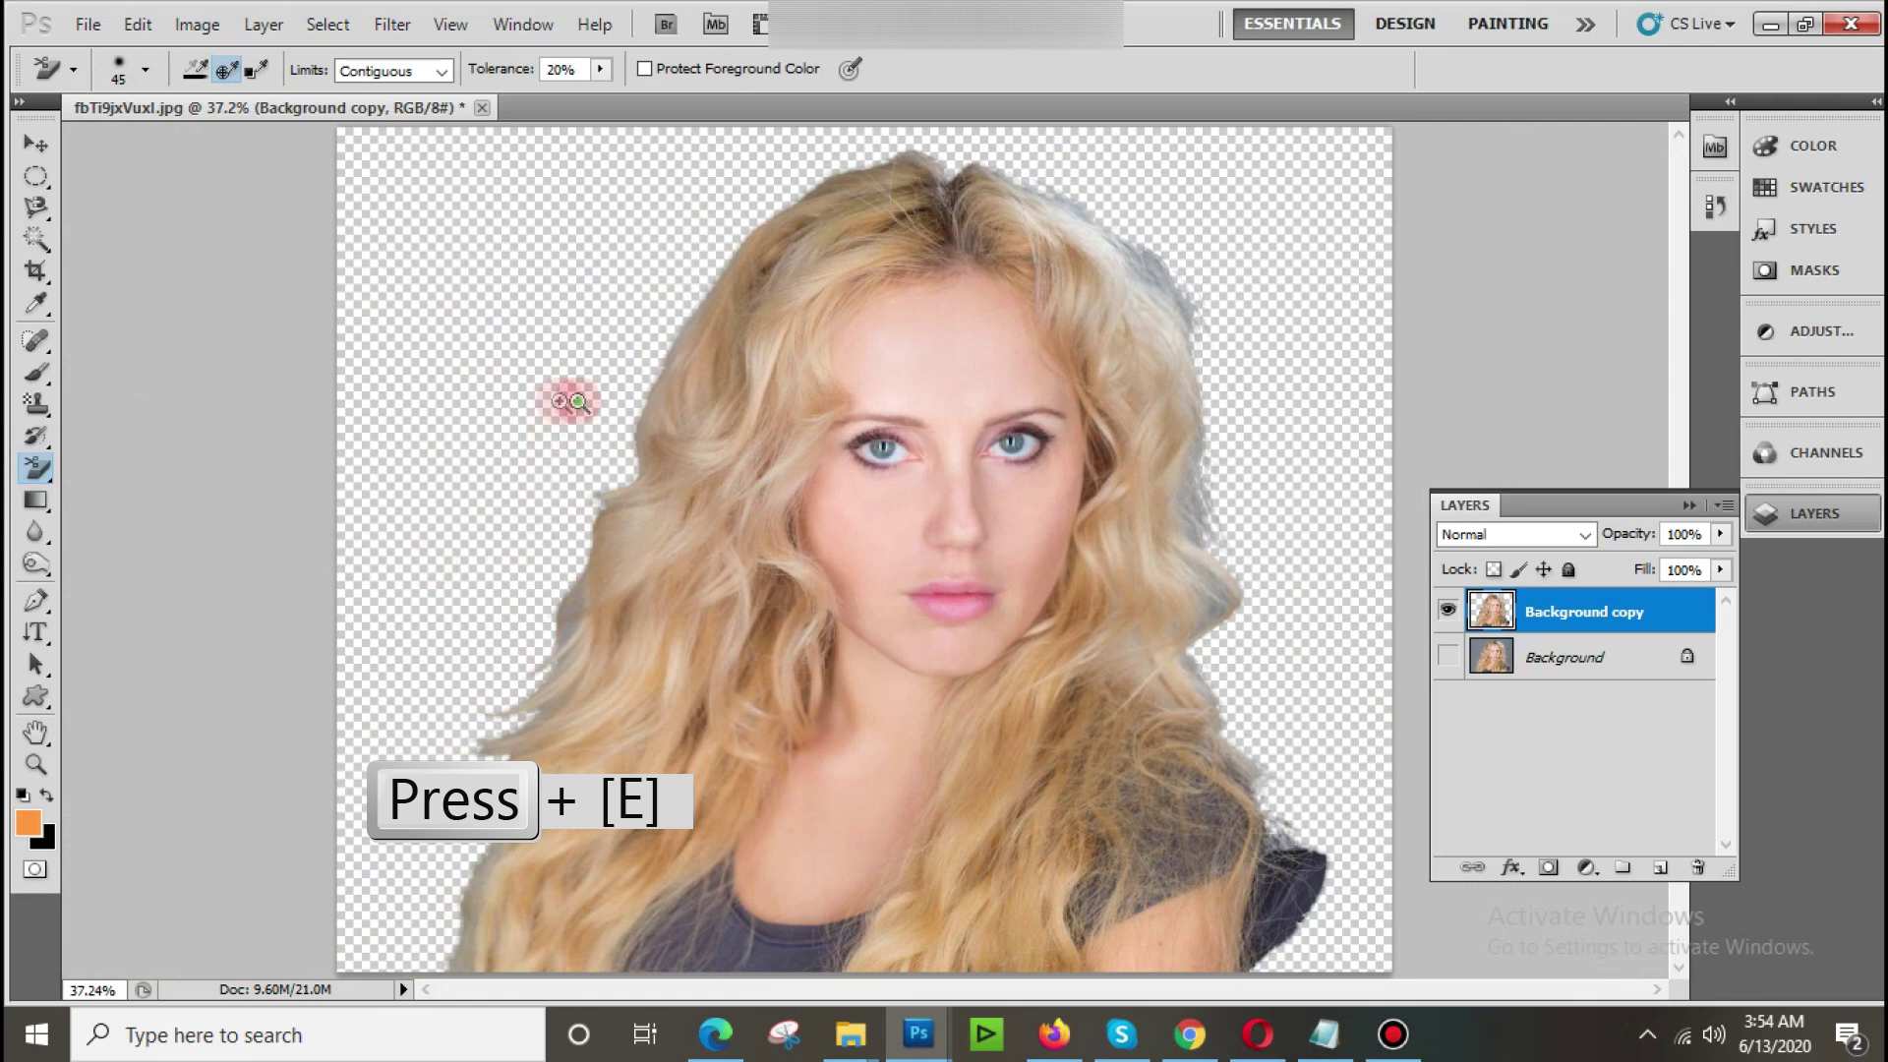
{"action": "left_click", "coordinate": [570, 401]}
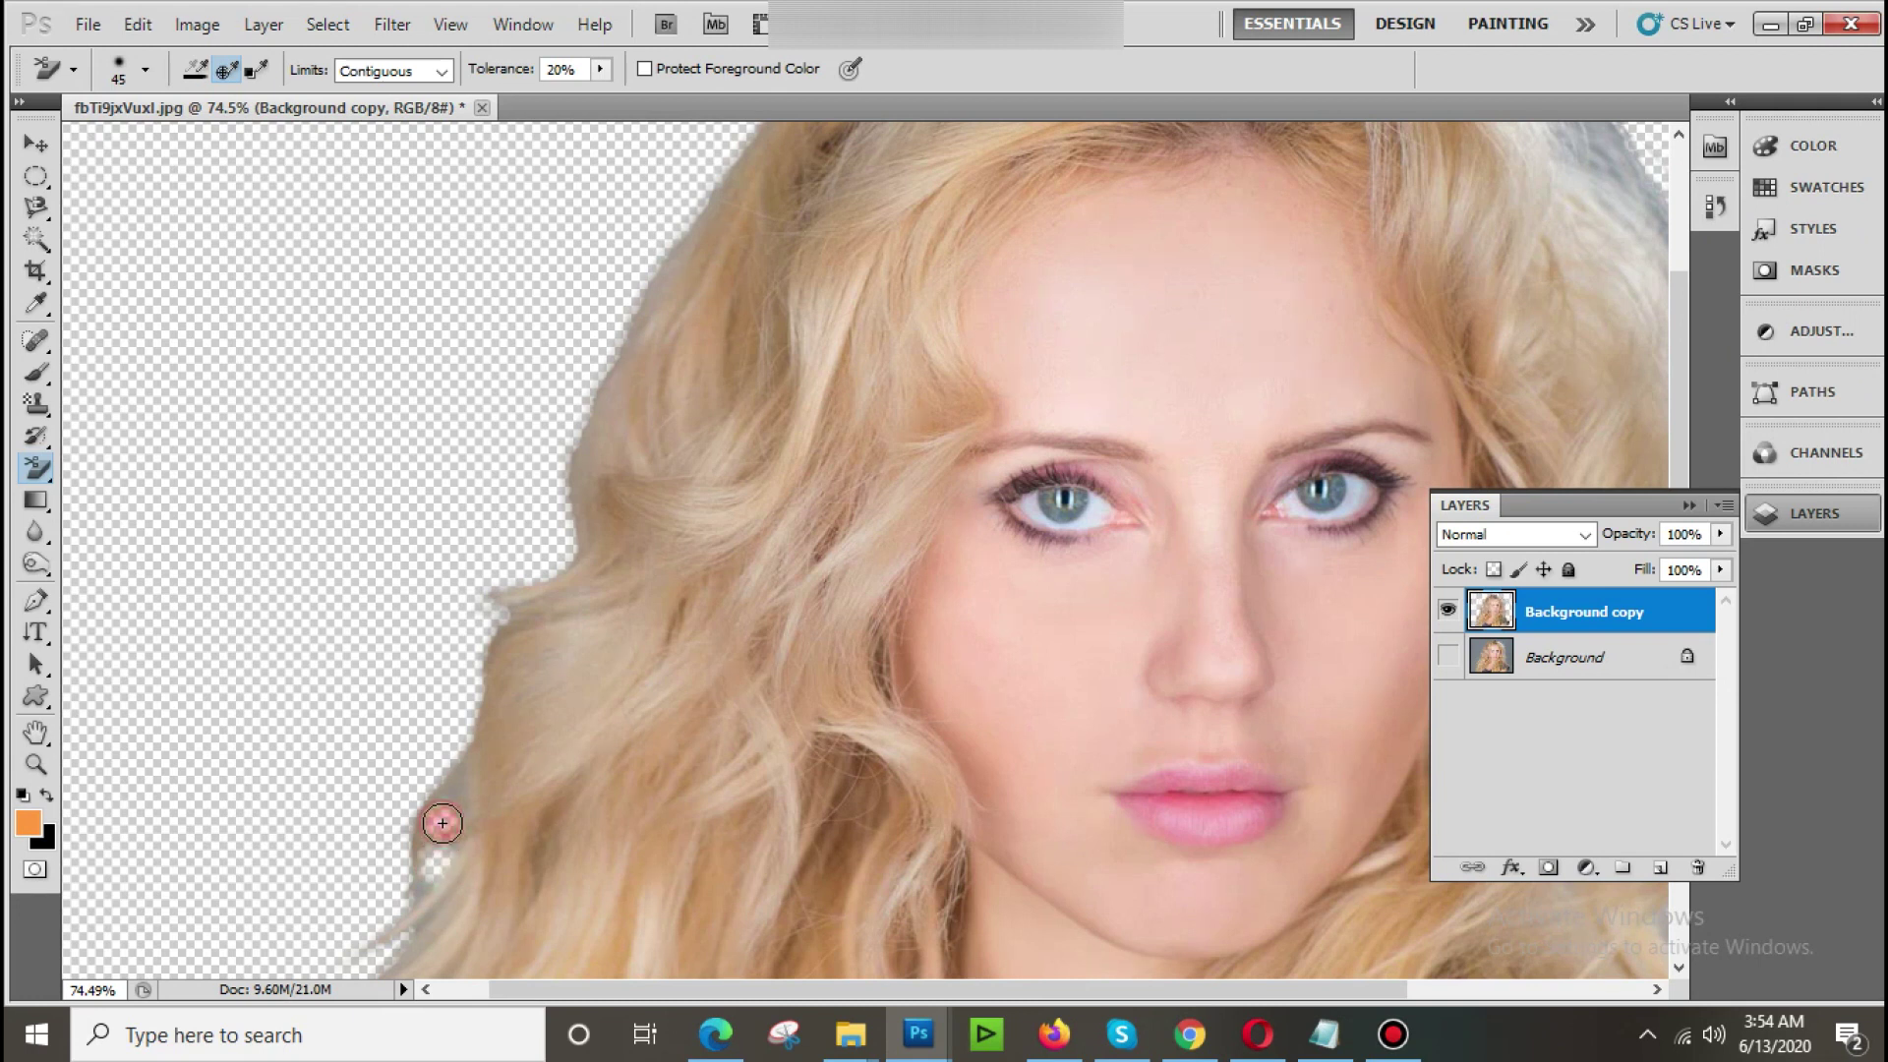
{"action": "key", "text": "bracketright"}
{"action": "key", "text": "bracketright"}
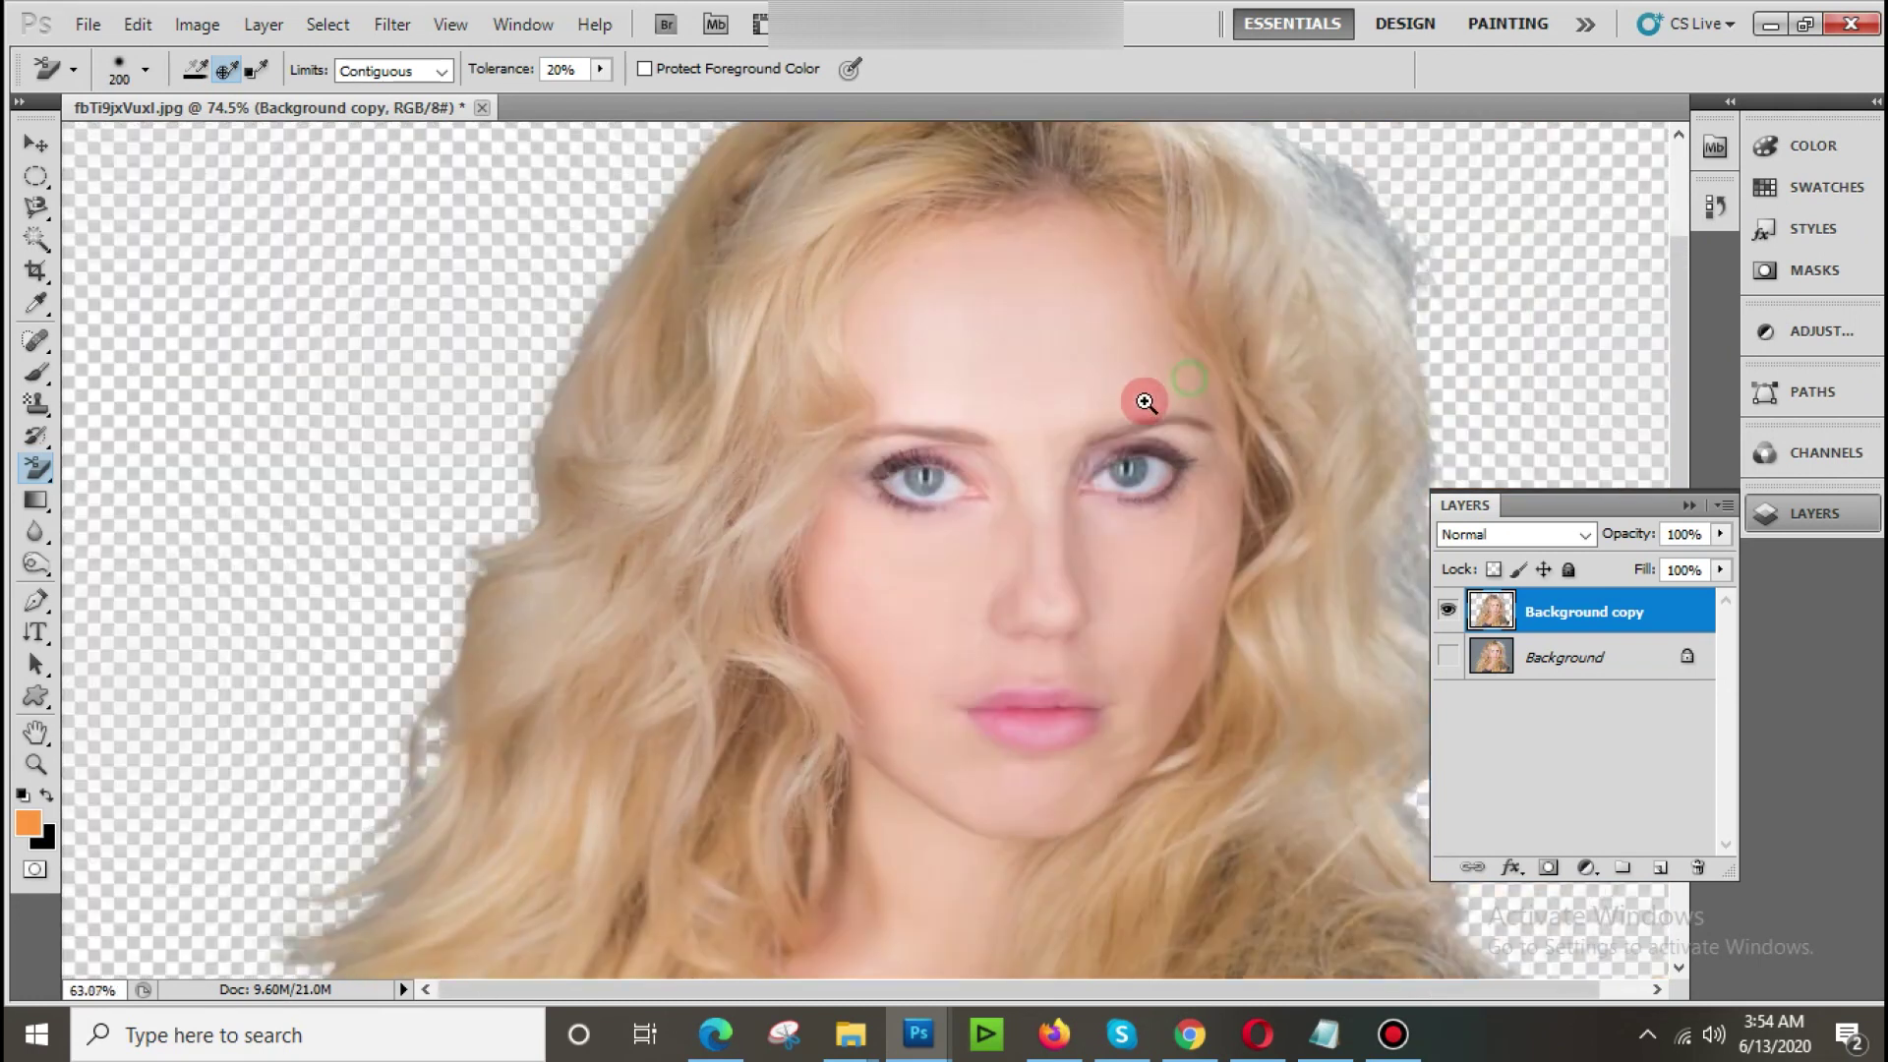
{"action": "scroll", "coordinate": [1165, 383], "scroll_direction": "down", "scroll_amount": 2}
{"action": "left_click_drag", "start_coordinate": [1297, 349], "coordinate": [1239, 364]}
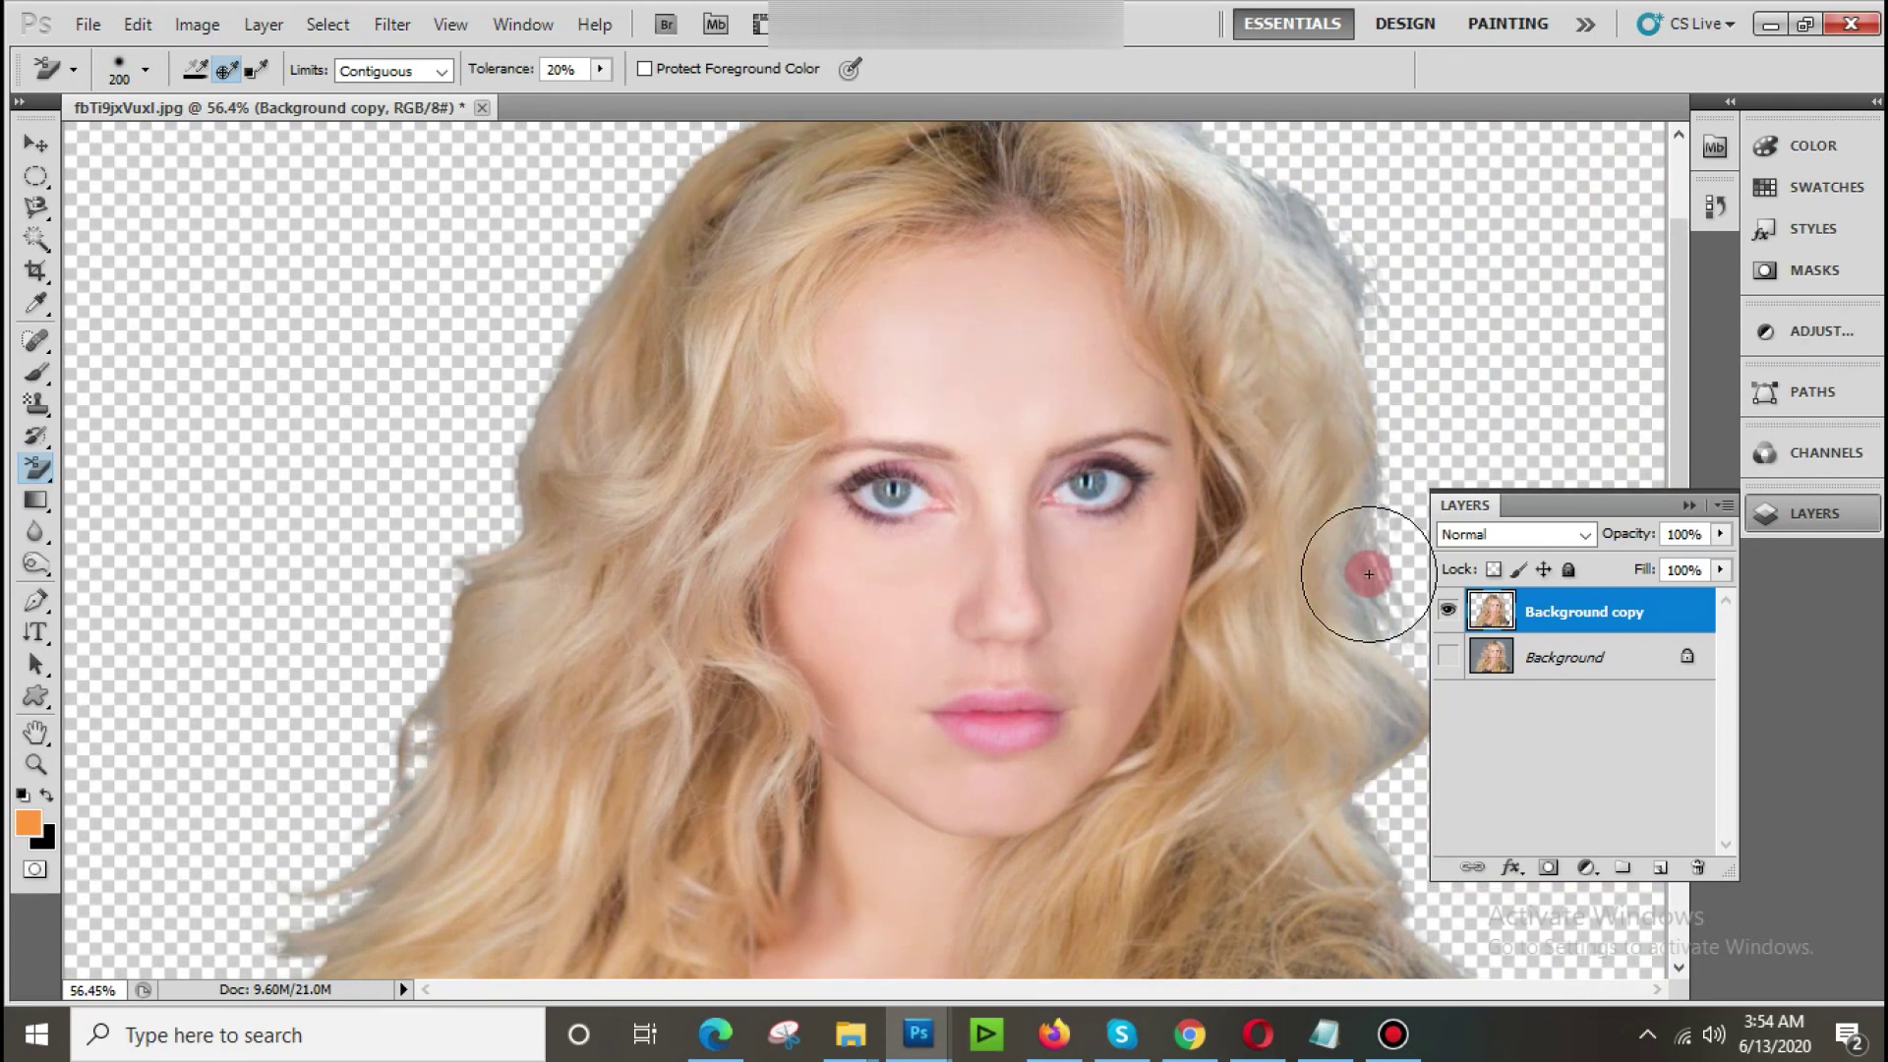
{"action": "left_click_drag", "start_coordinate": [1363, 595], "coordinate": [1403, 740]}
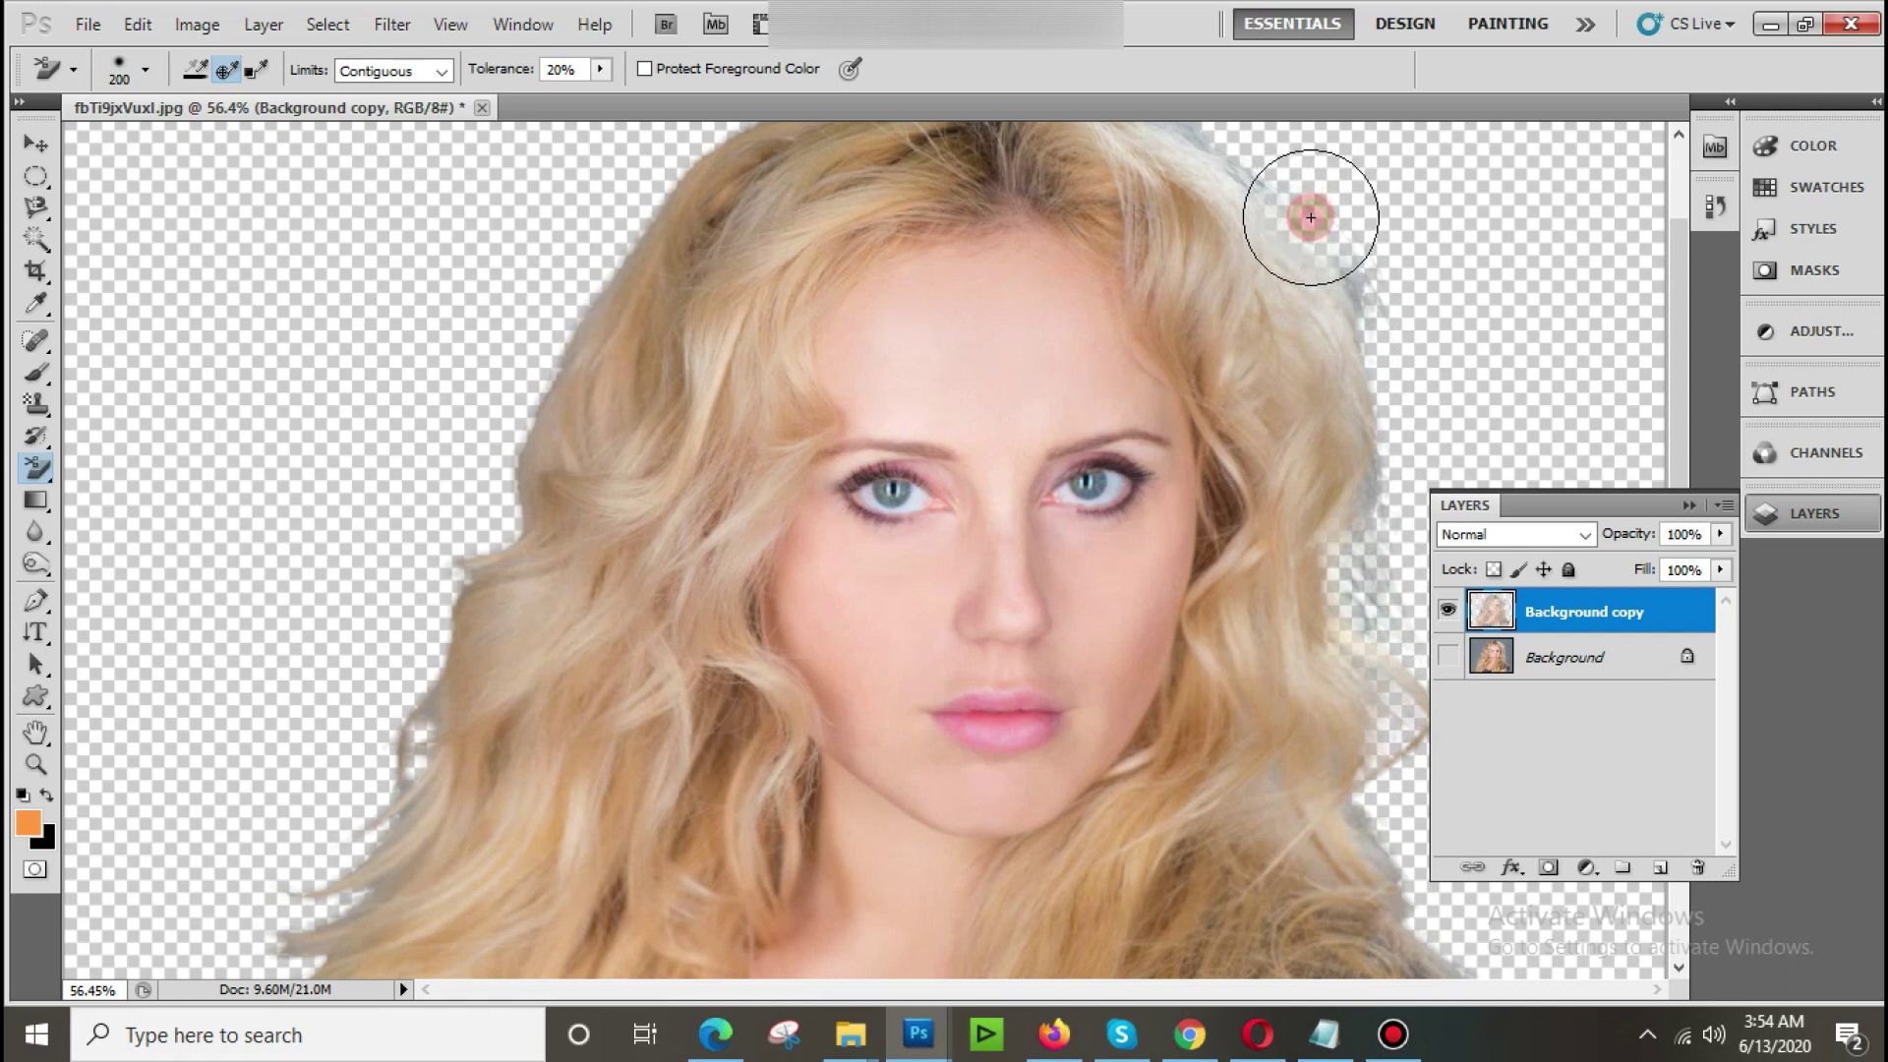
{"action": "scroll", "coordinate": [1403, 387], "scroll_direction": "down", "scroll_amount": 3}
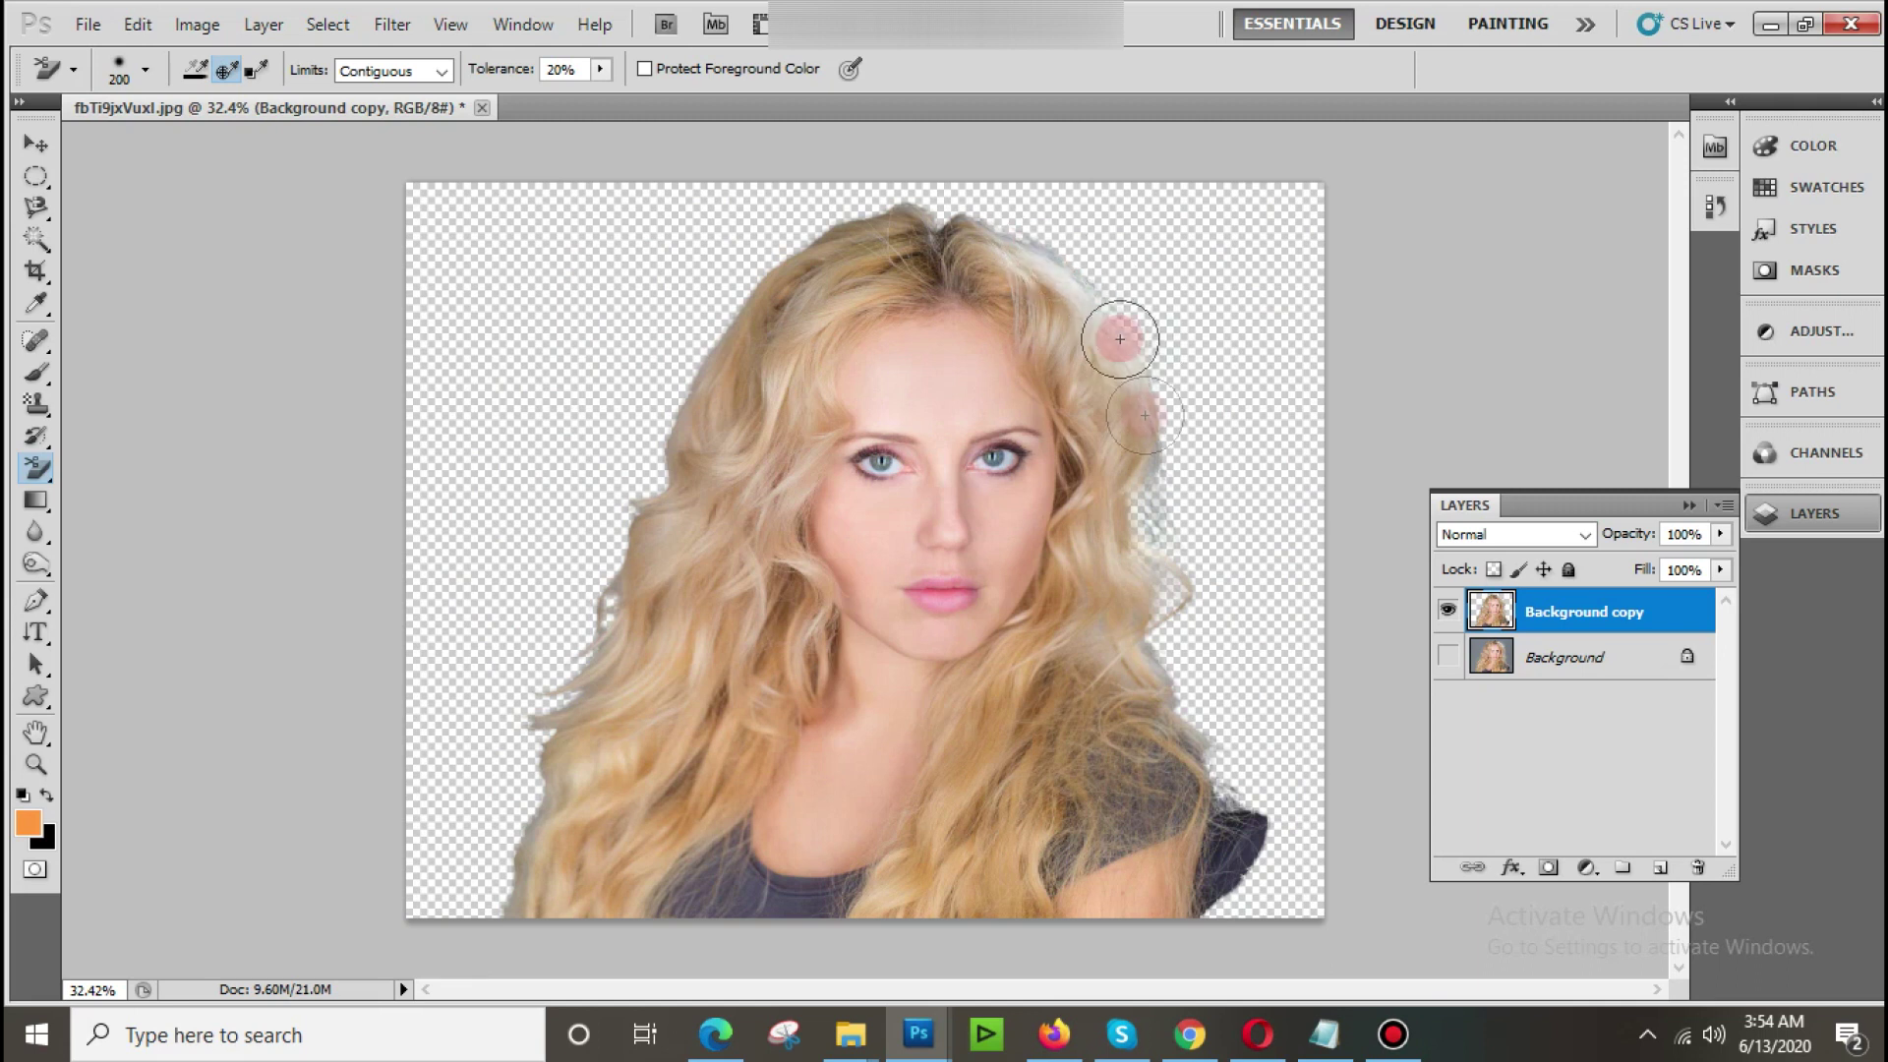
{"action": "left_click_drag", "start_coordinate": [1235, 660], "coordinate": [1148, 661]}
{"action": "left_click", "coordinate": [1151, 660], "text": "ctrl+space"}
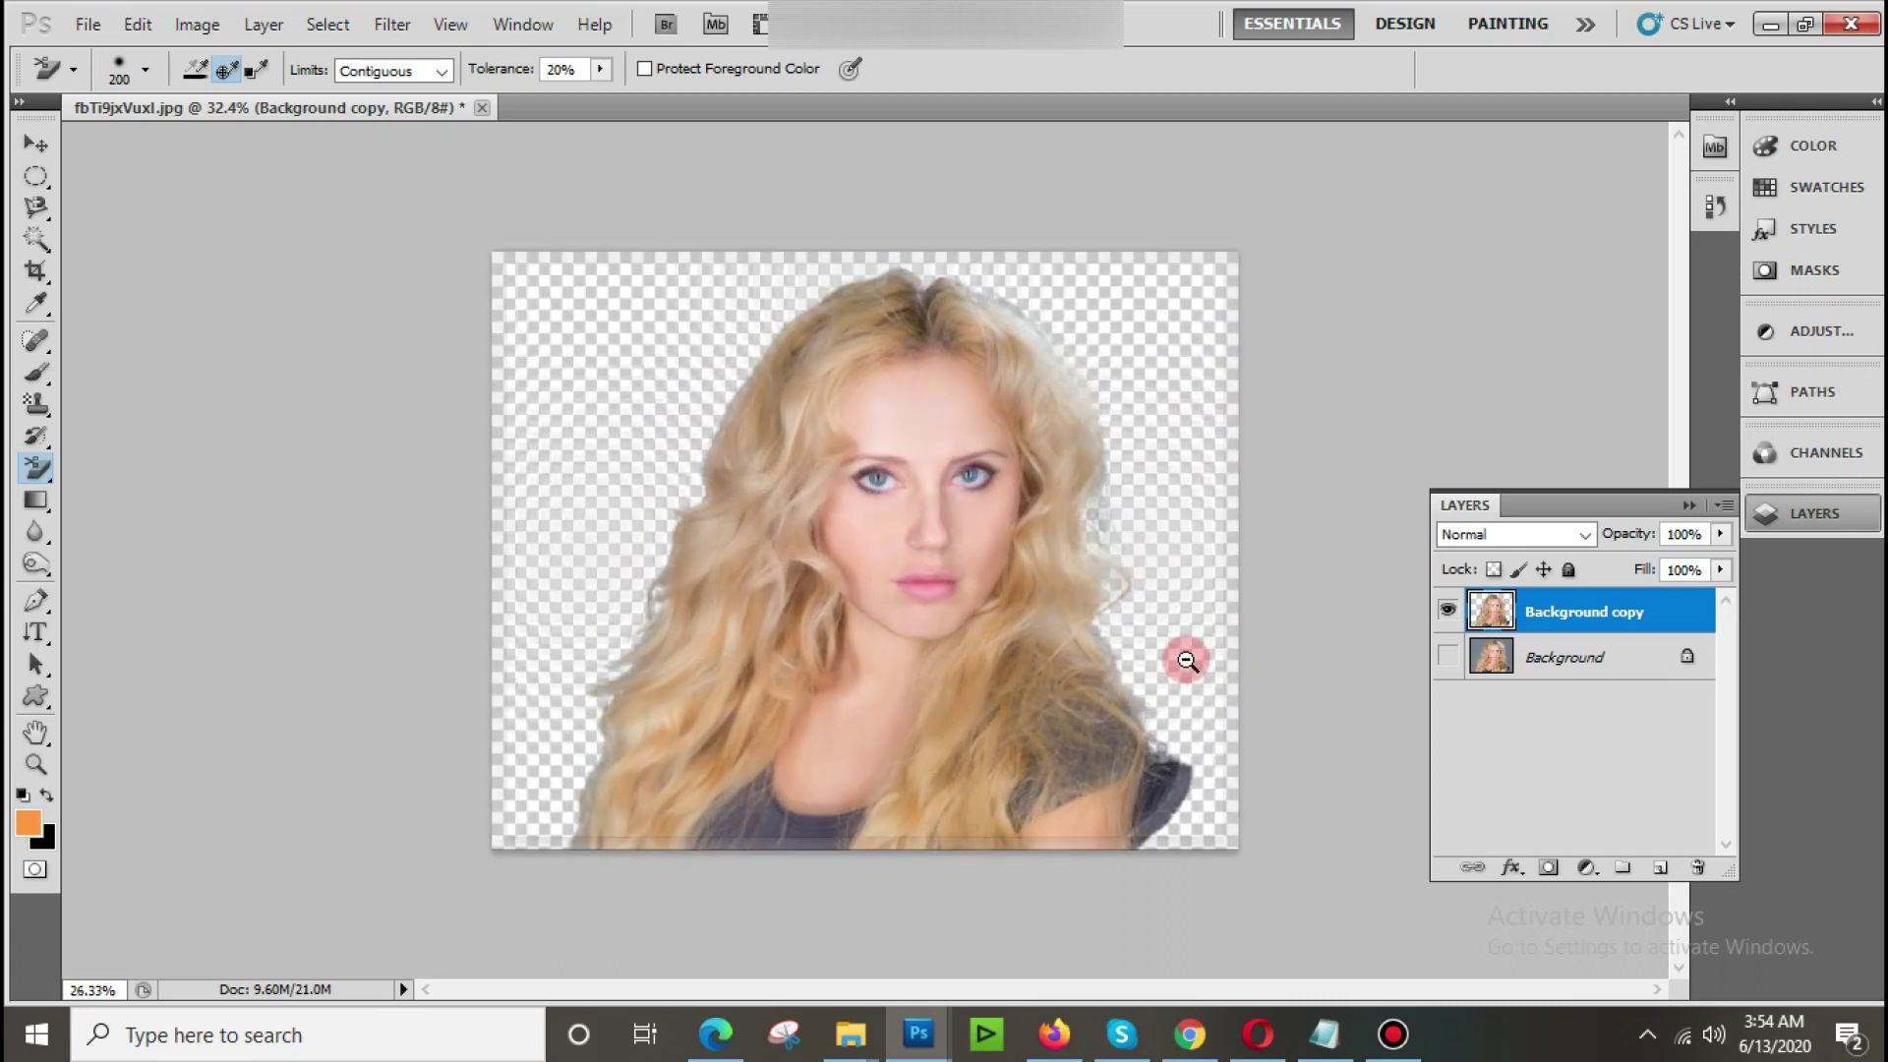